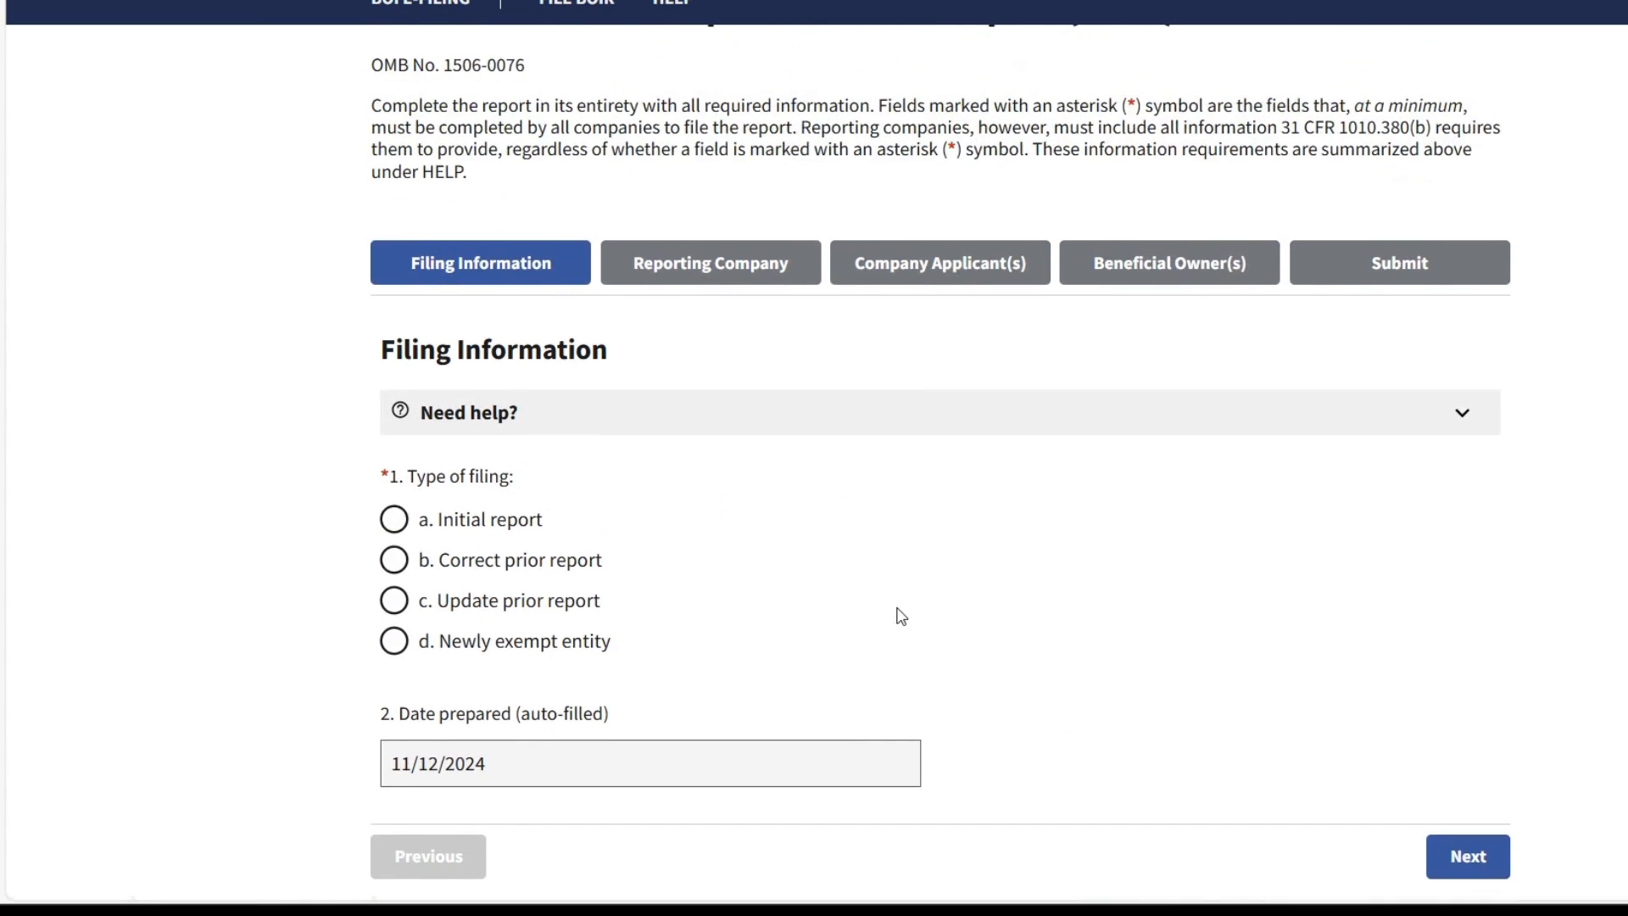
Scroll back to the top of the Filing Information step of the BOIR form
scroll(900, 617, up, 2)
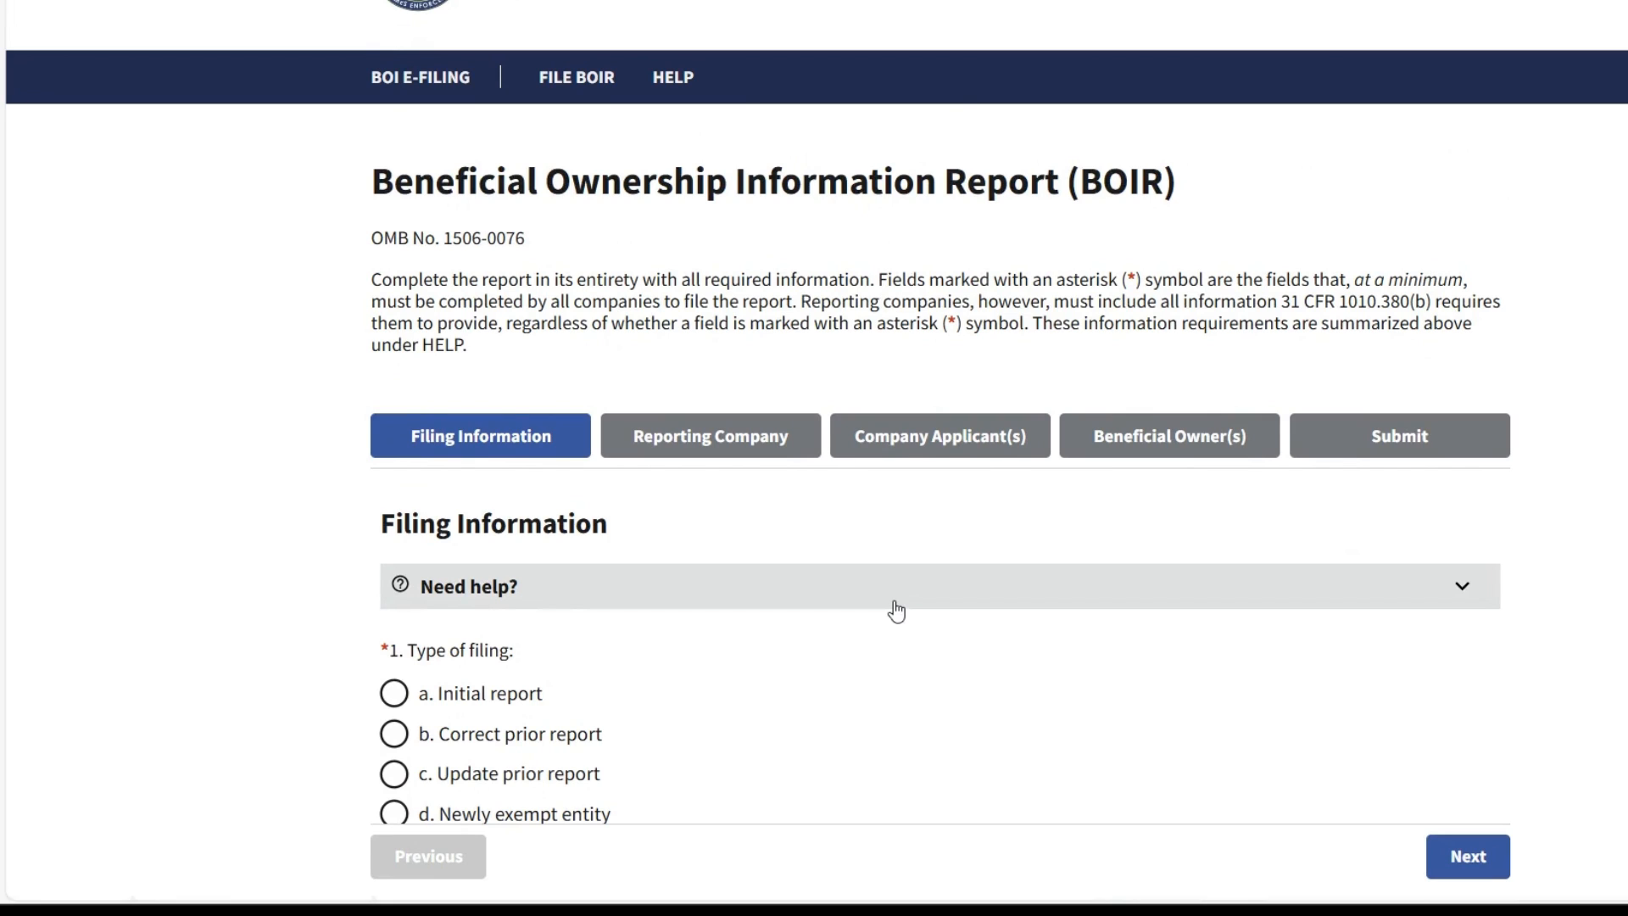
Mark the filing as 'a. Initial report', review the Privacy Act notice, and continue to Reporting Company
scroll(603, 658, down, 2)
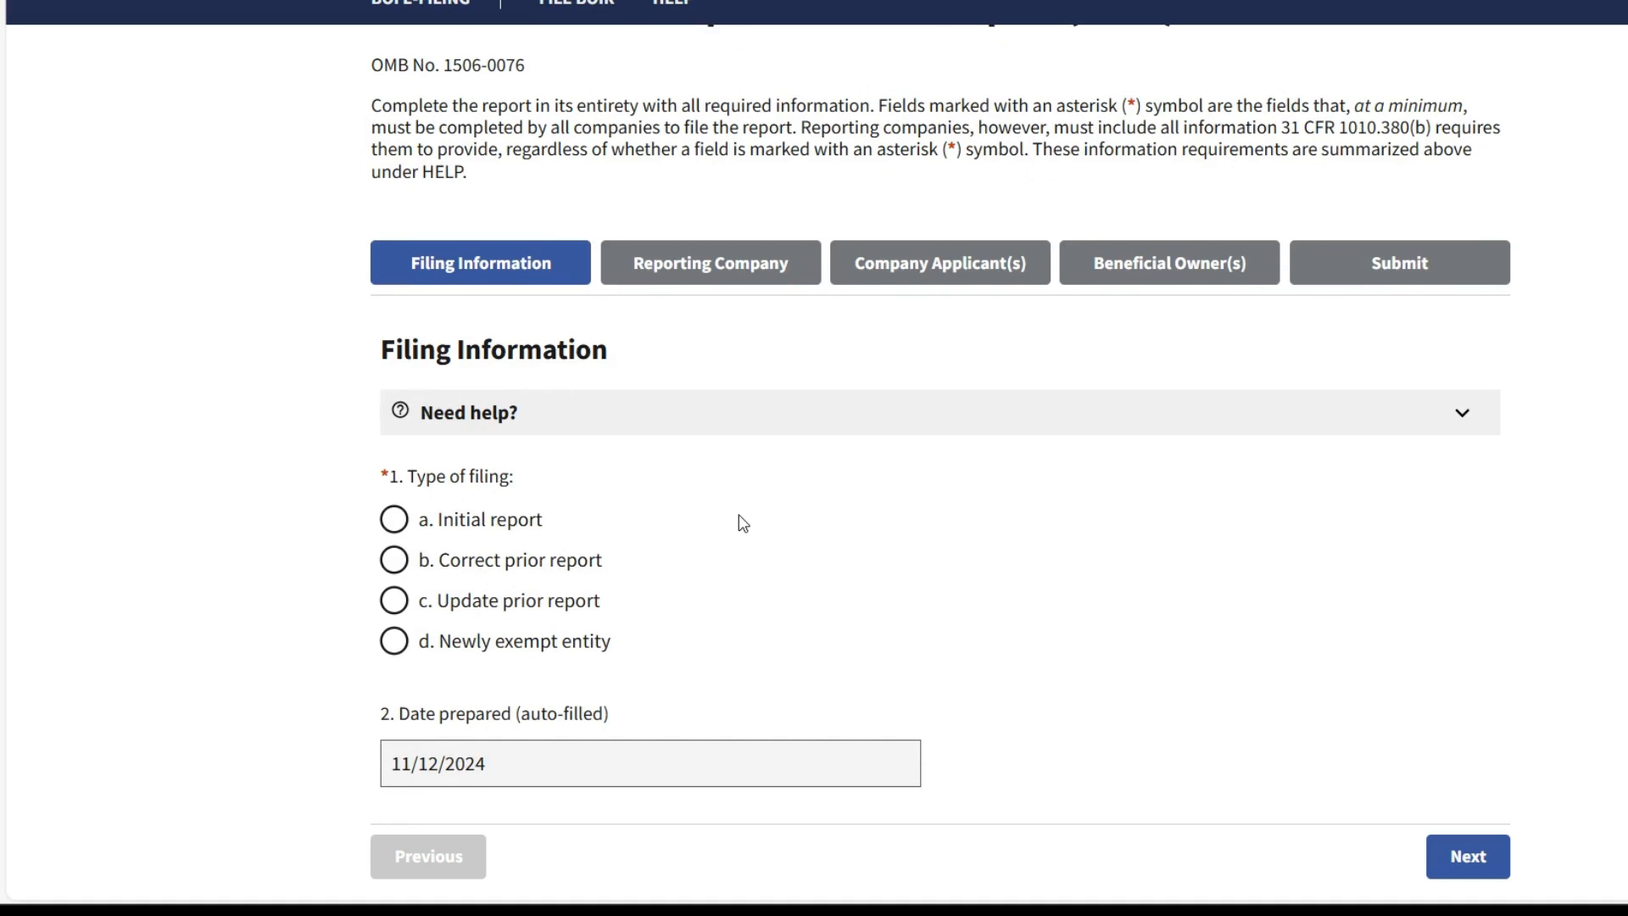
click(394, 526)
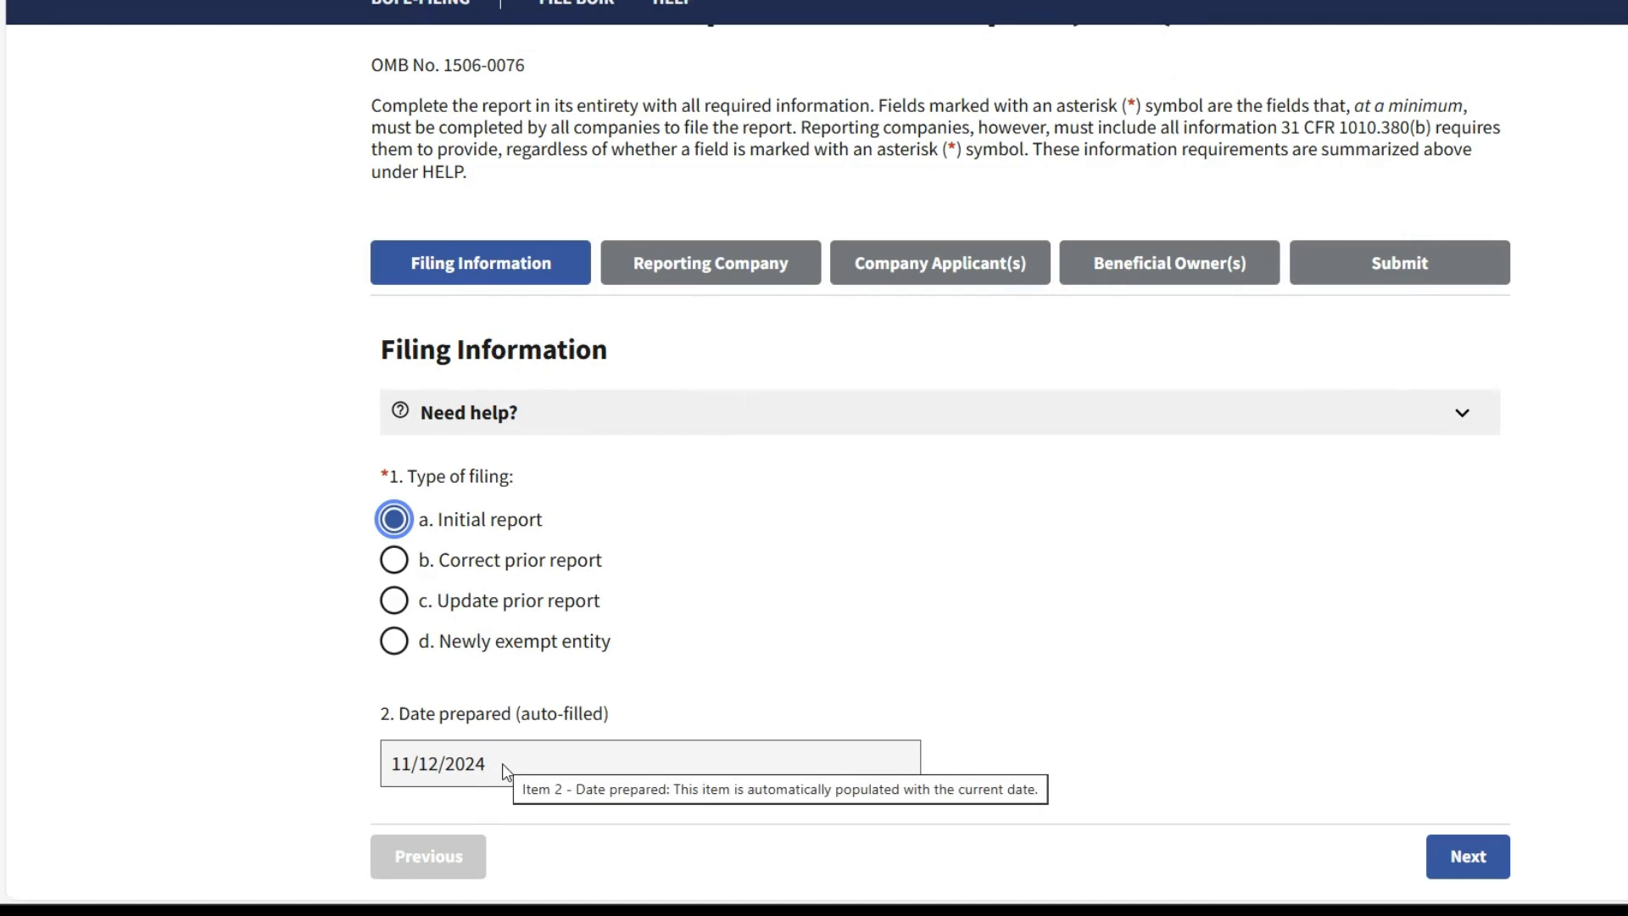
click(453, 761)
scroll(665, 693, down, 2)
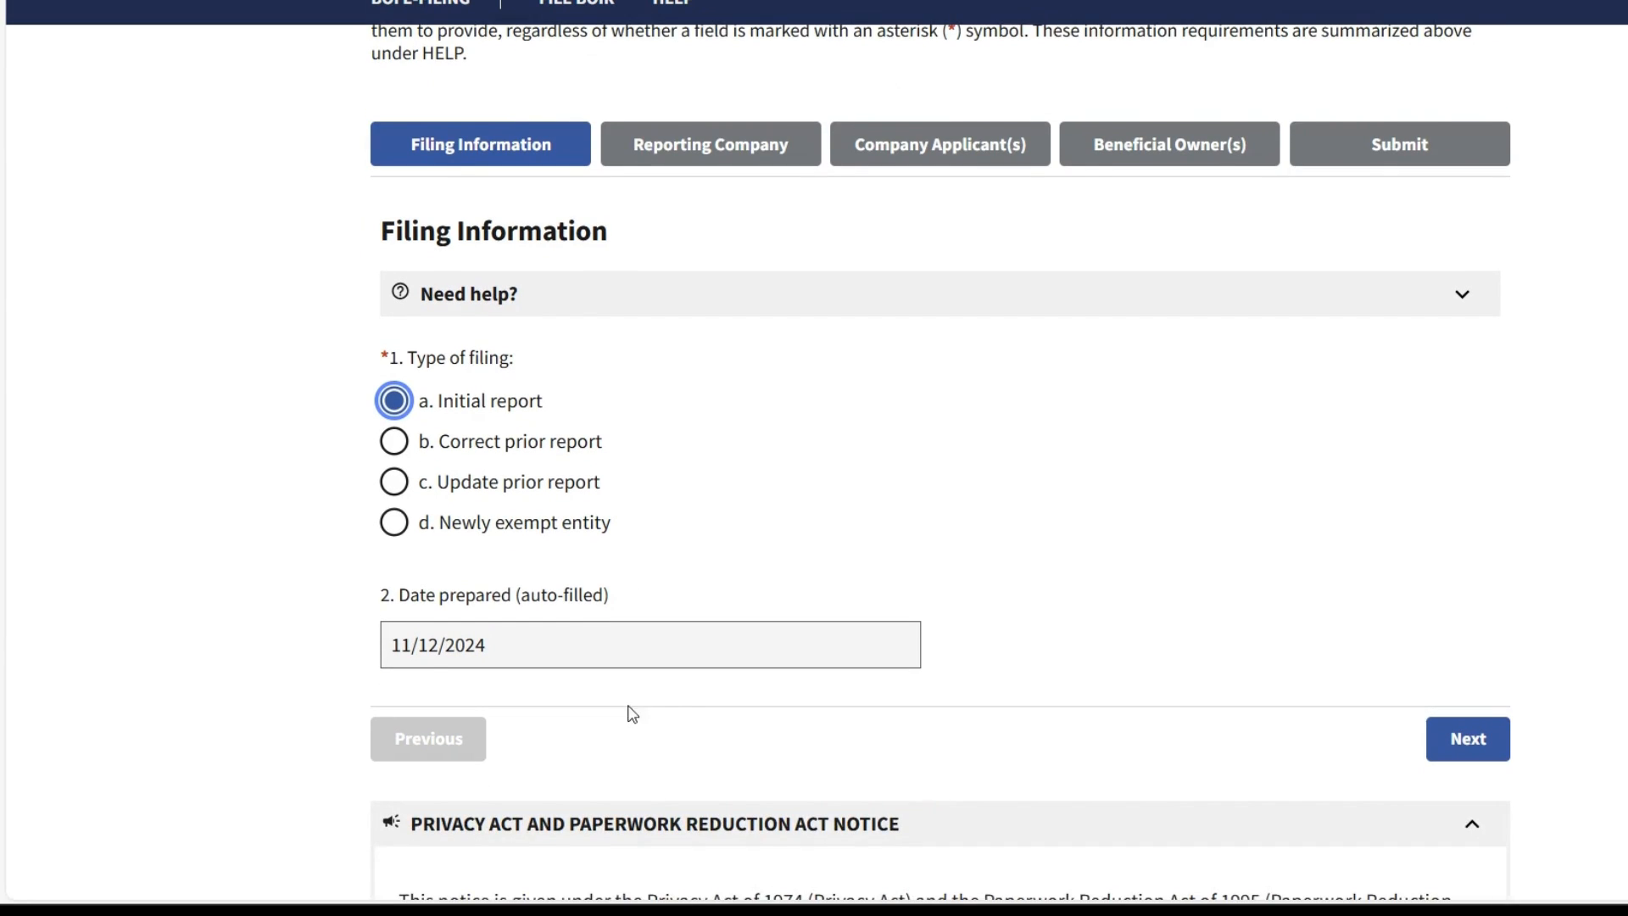
scroll(678, 724, down, 6)
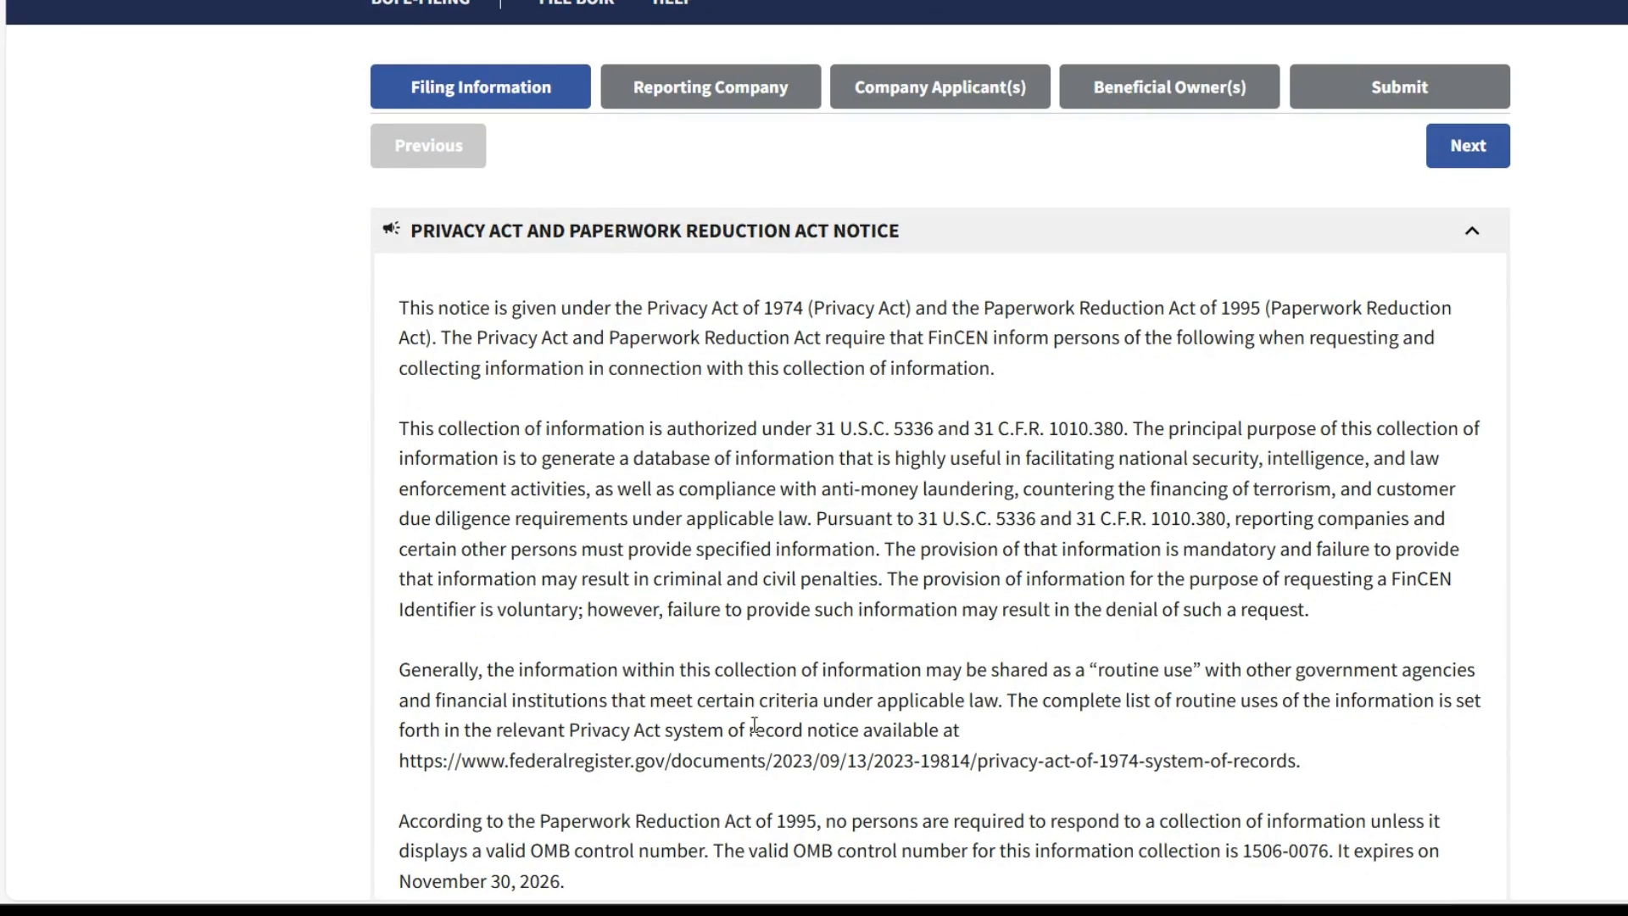
scroll(763, 674, down, 4)
scroll(927, 674, down, 2)
scroll(931, 687, up, 12)
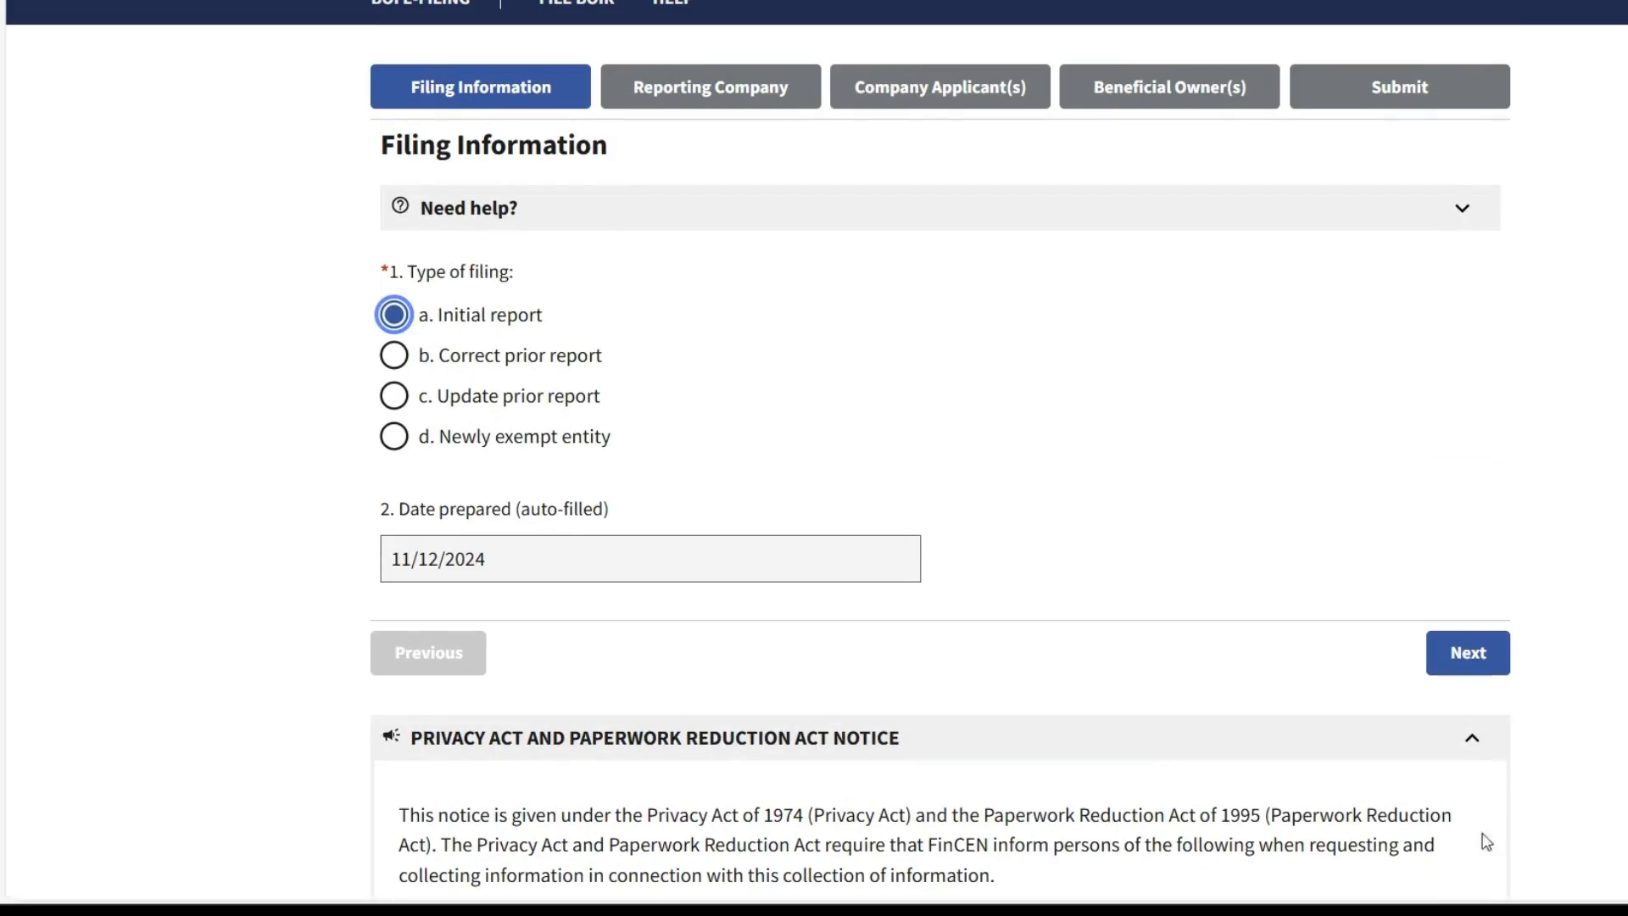
click(1480, 667)
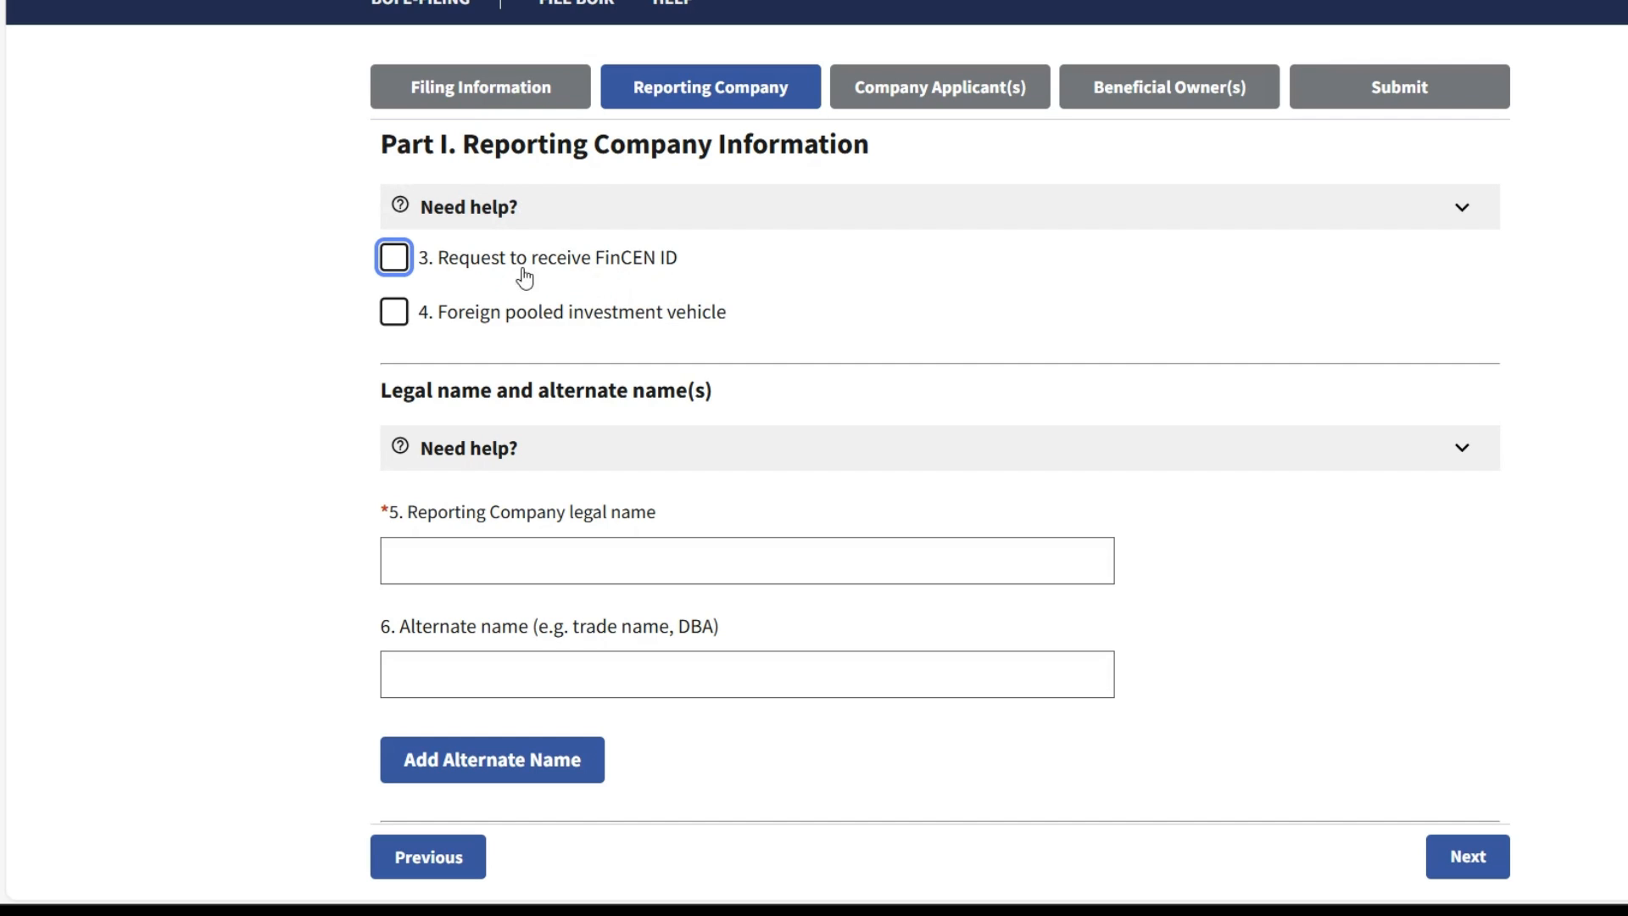
Enter 'My Pretty Cupcakes LLC' as the reporting company's legal name
mouse_move(521, 326)
mouse_move(580, 570)
click(575, 563)
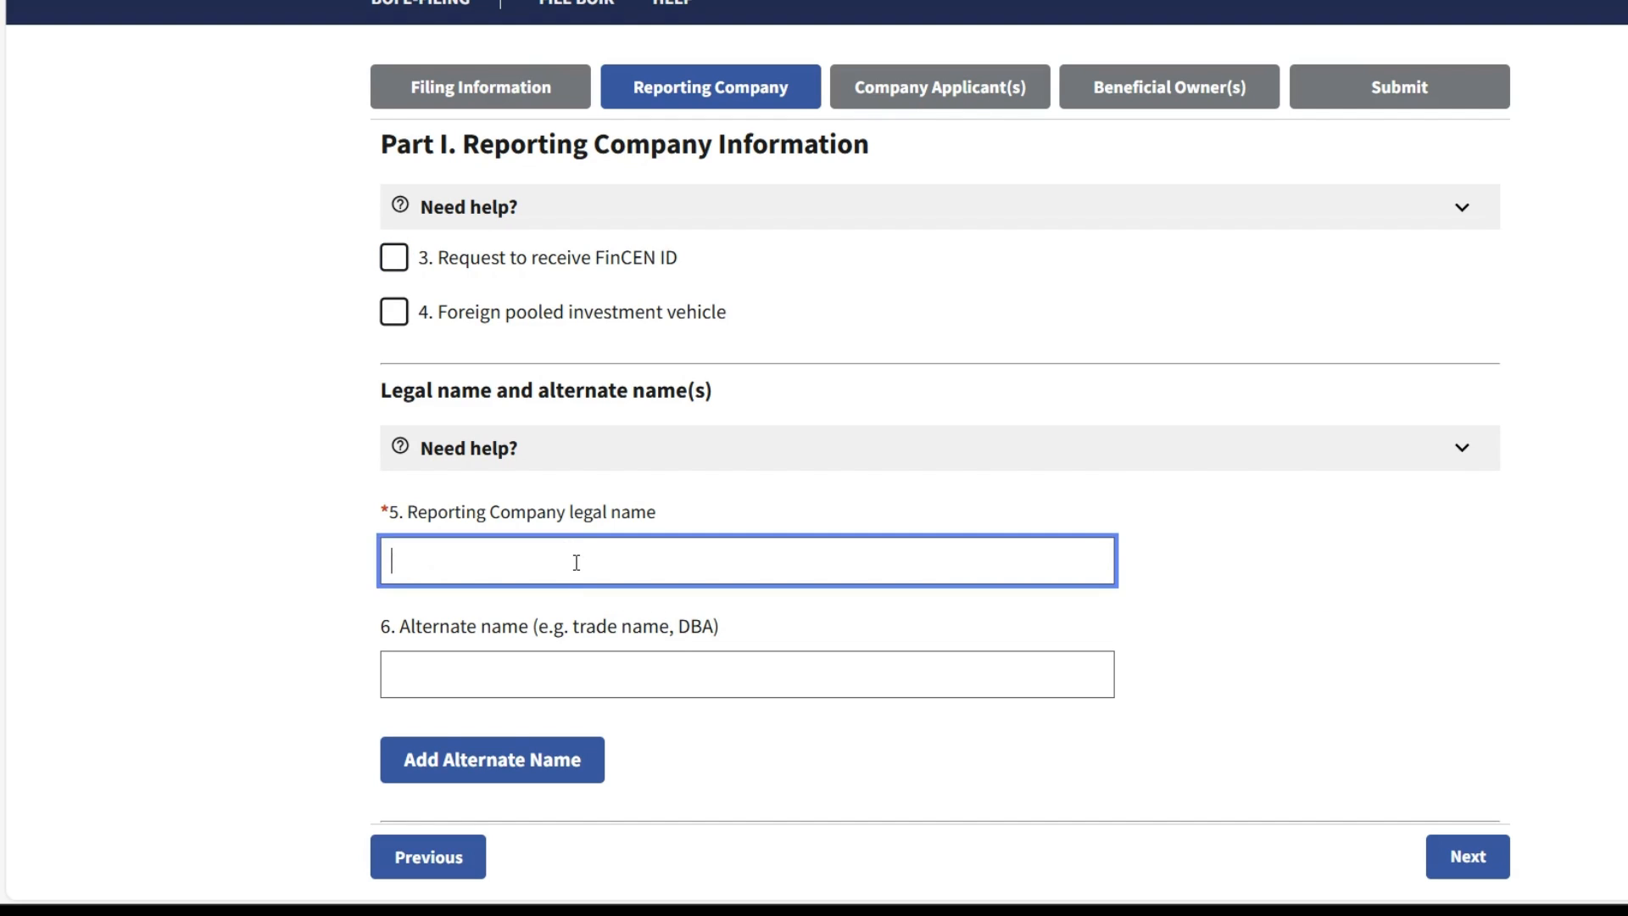
text(My Pretty Cupcakes LLC)
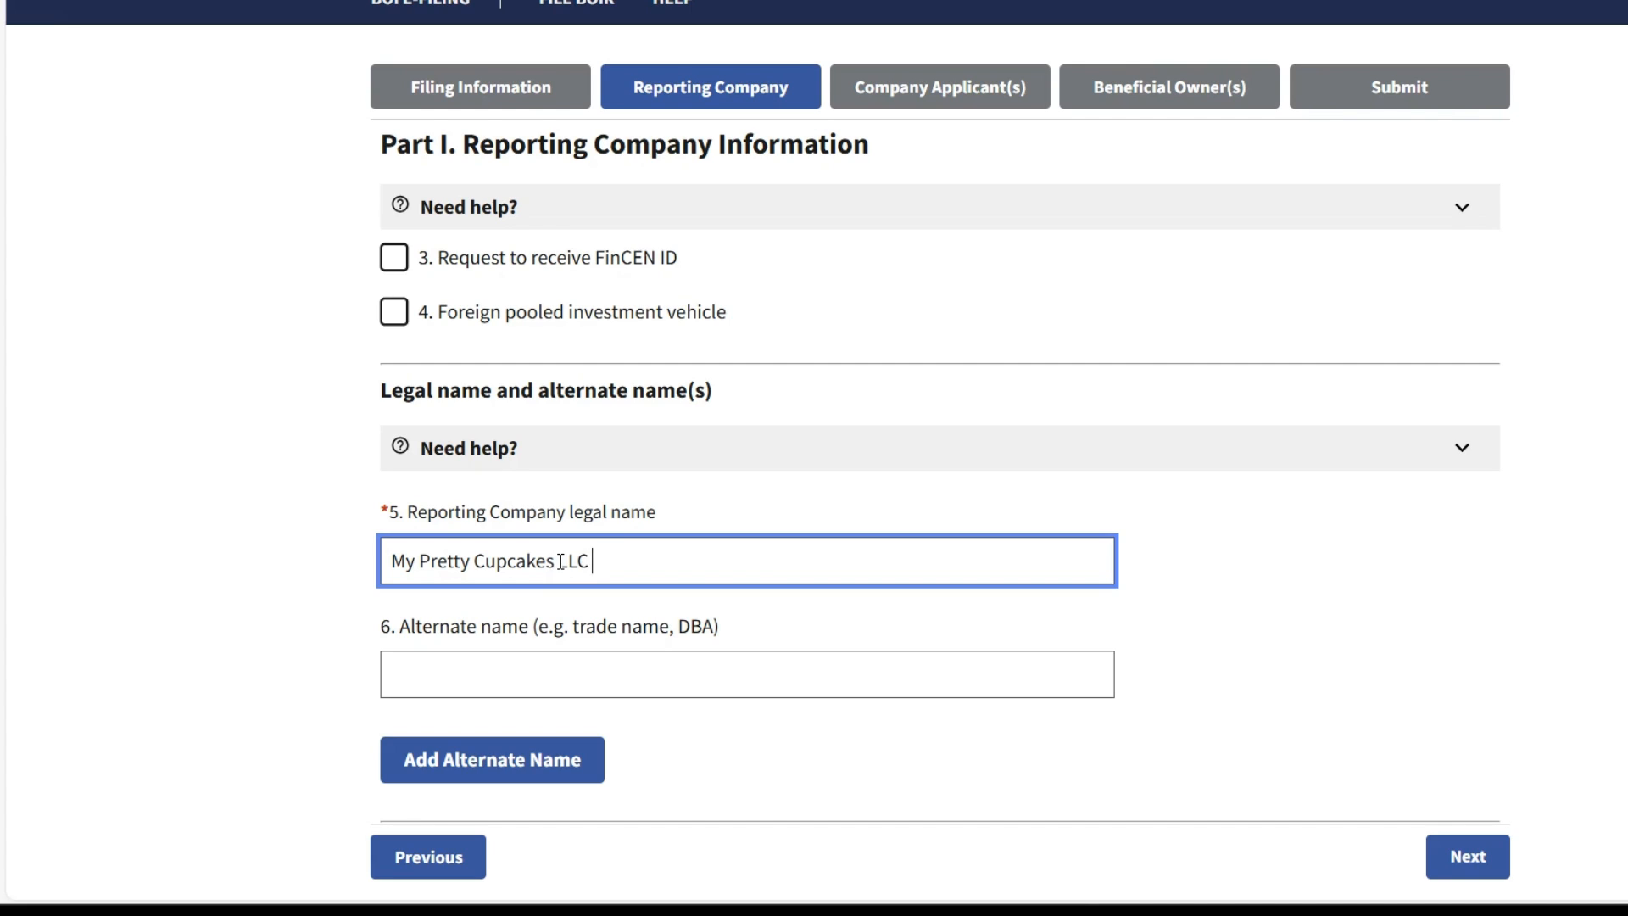
Enter 'Cute Cake Pops' as the company's alternate name
click(579, 690)
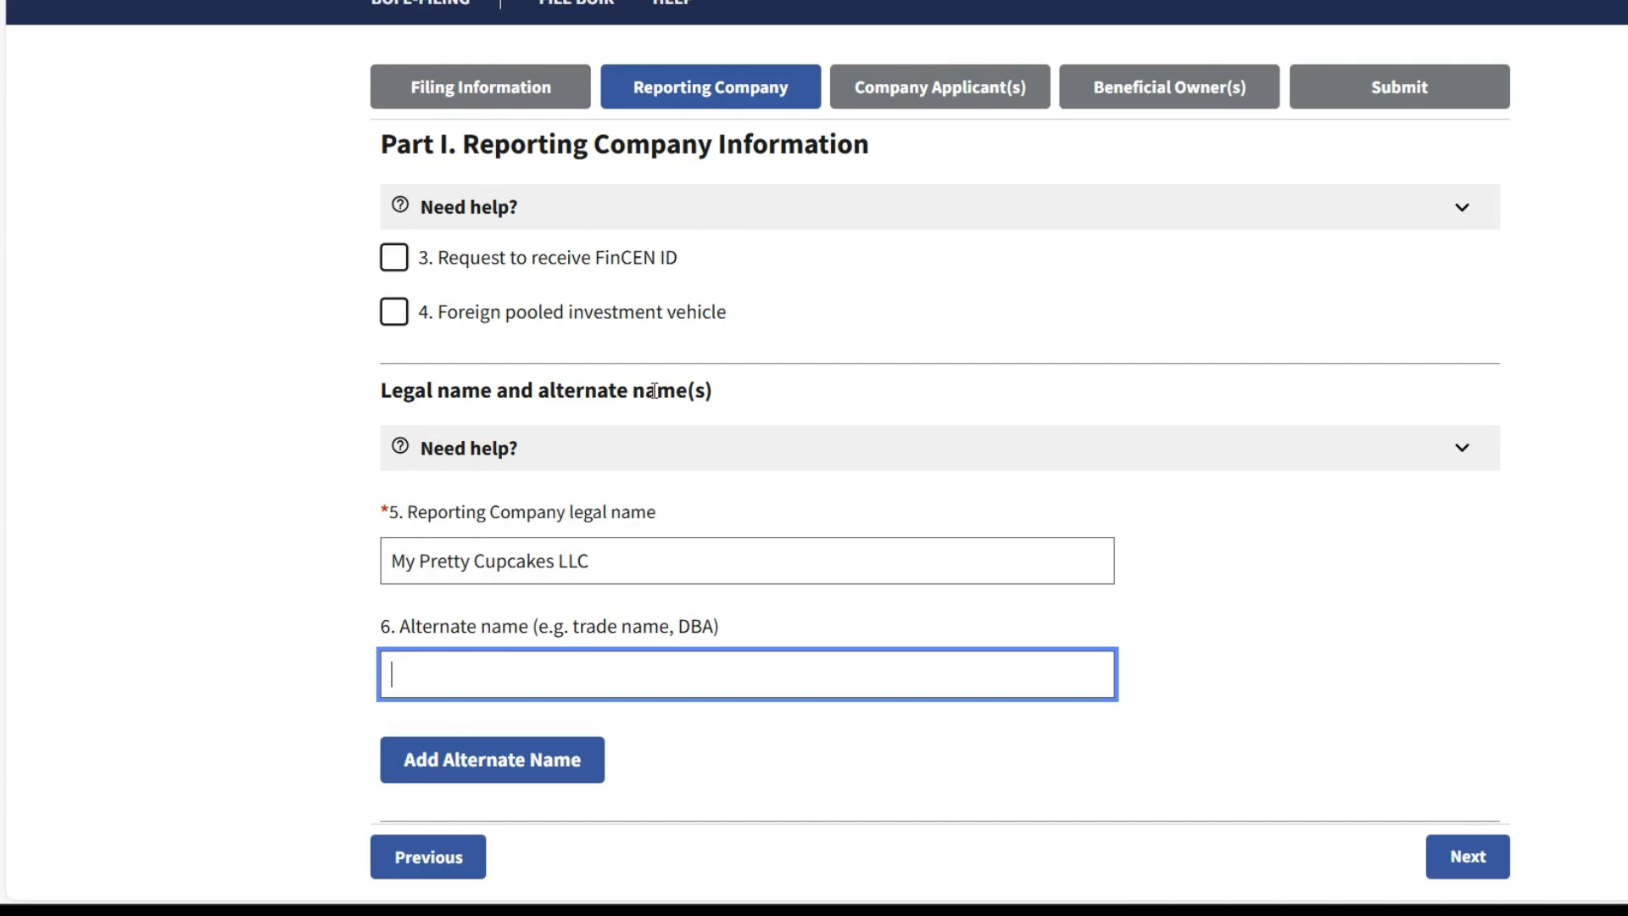
mouse_move(610, 667)
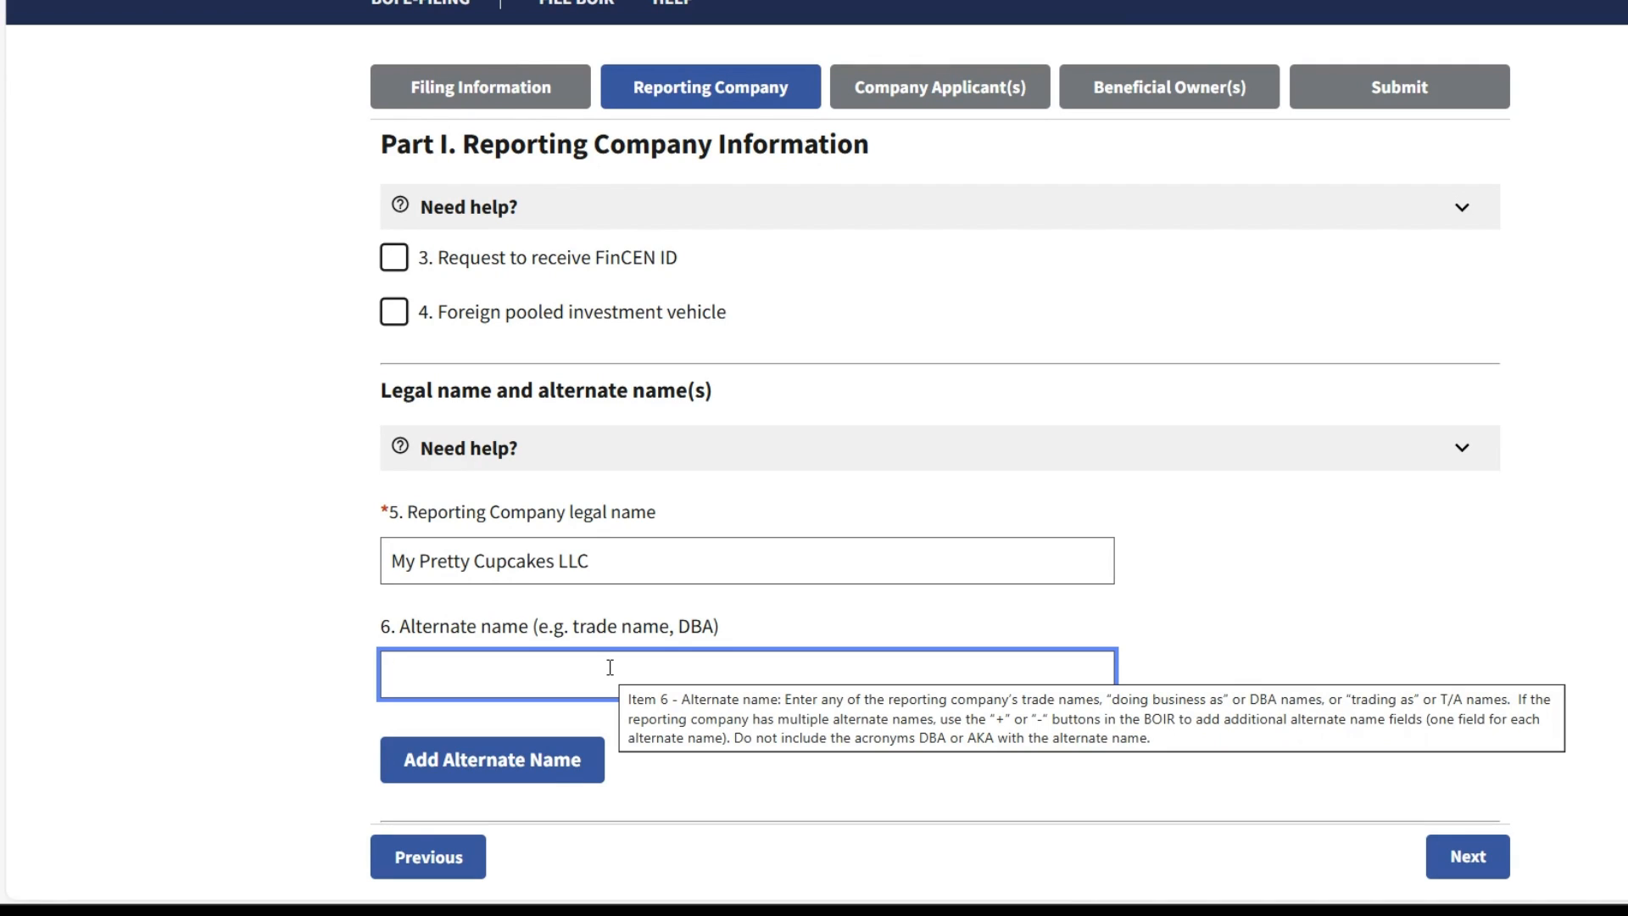
text(Cute )
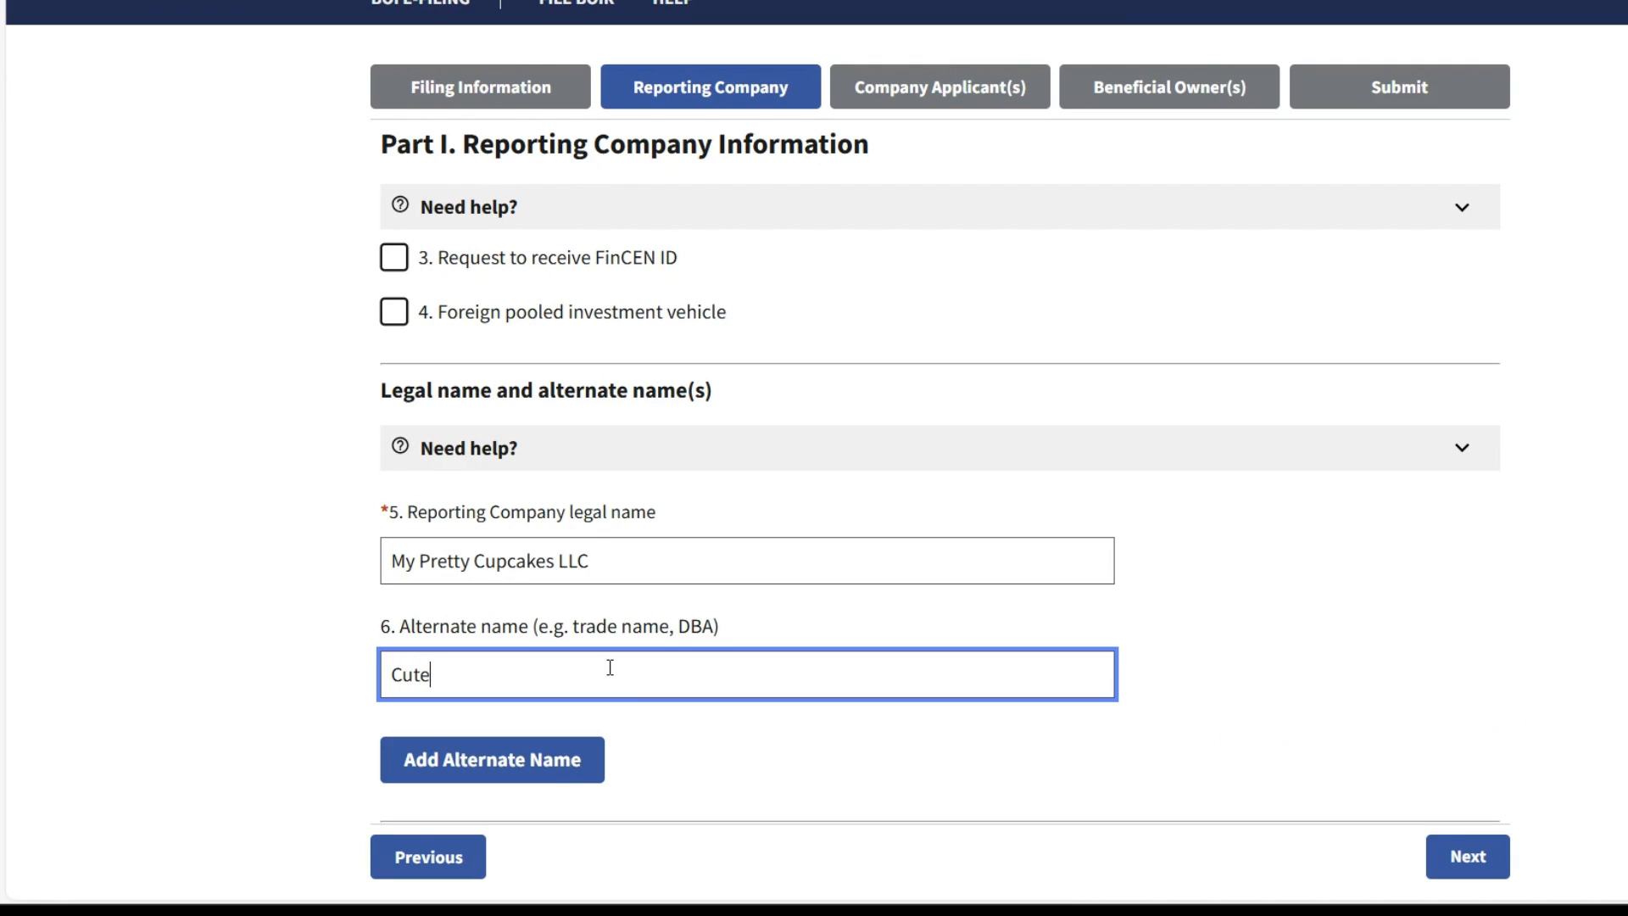
text(Cake Pop s)
mouse_move(487, 575)
scroll(739, 702, down, 1)
scroll(744, 711, down, 2)
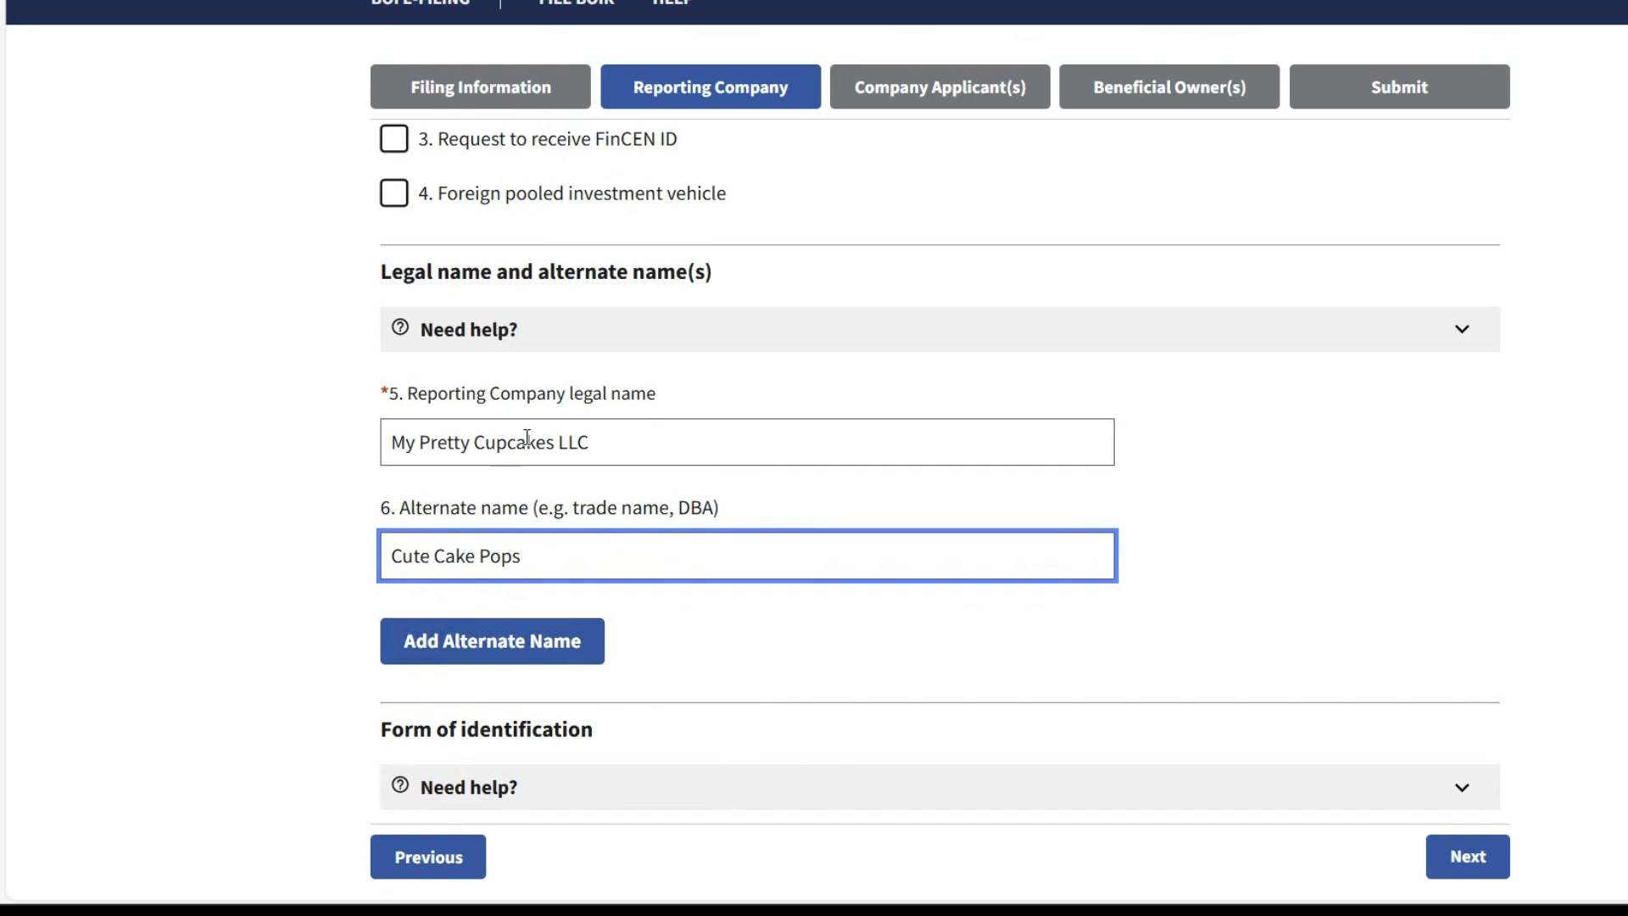
mouse_move(527, 437)
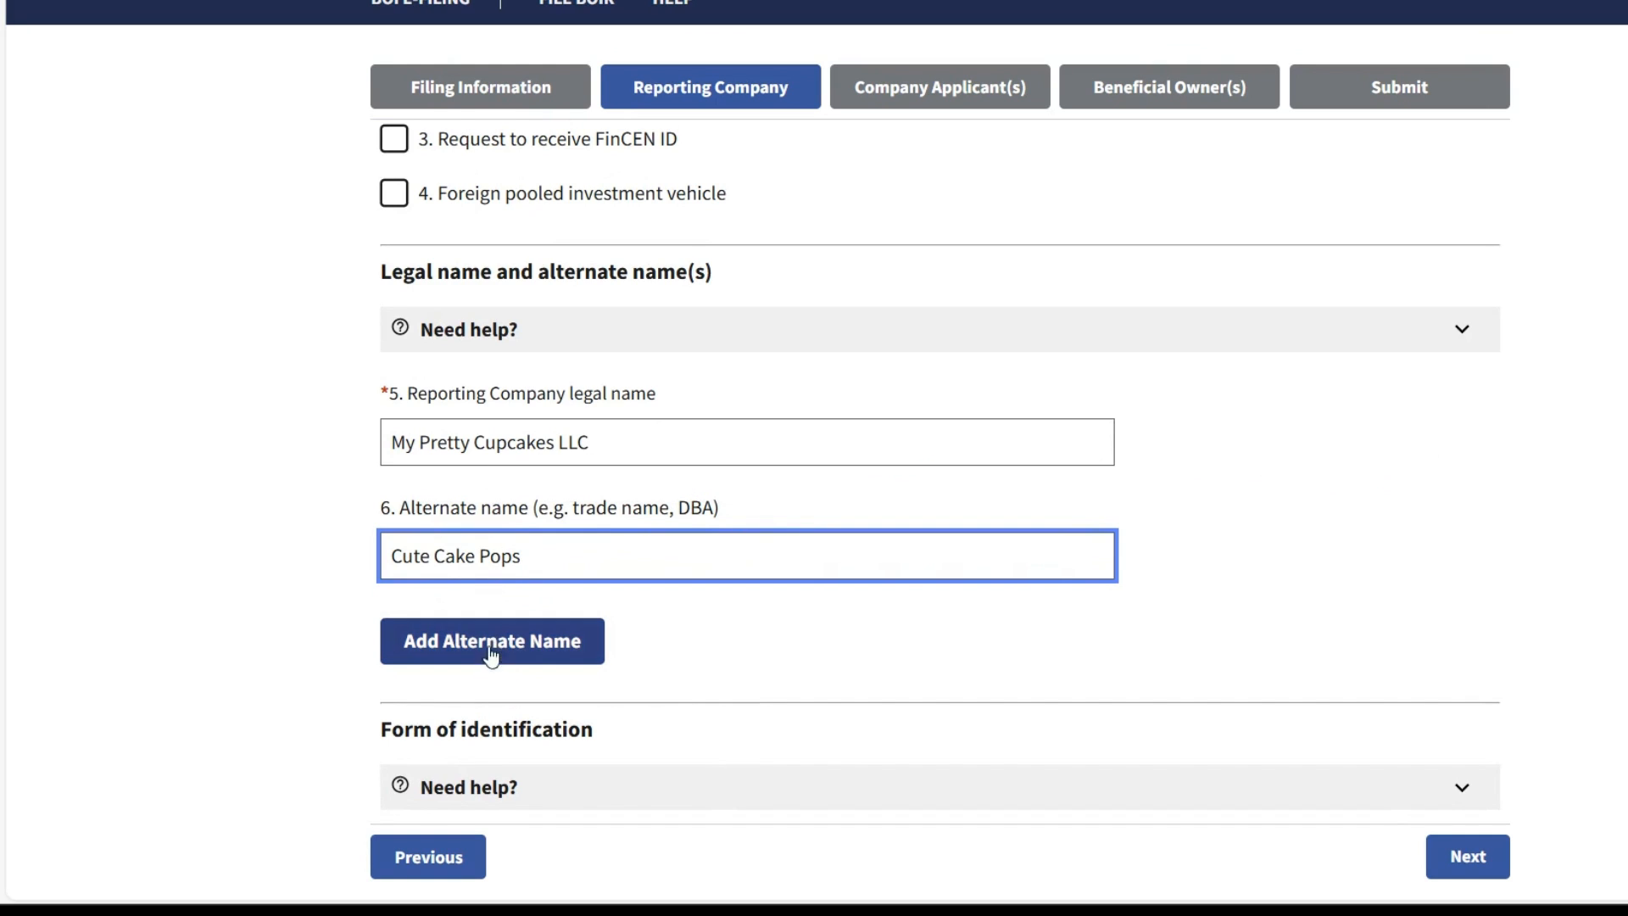
mouse_move(453, 664)
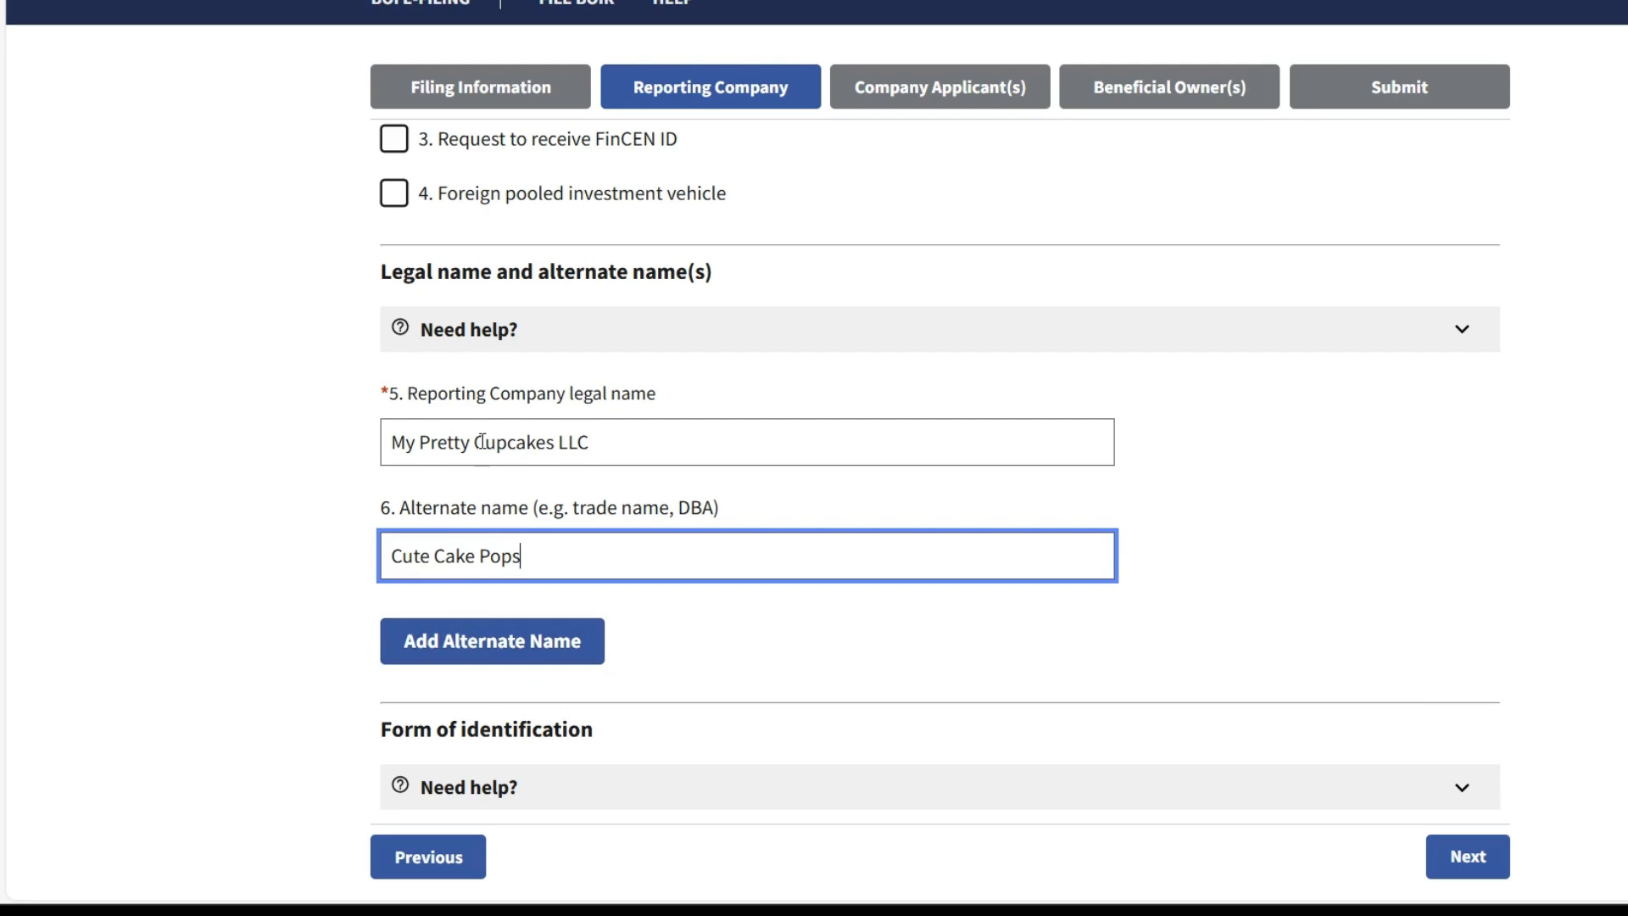
scroll(1130, 534, down, 3)
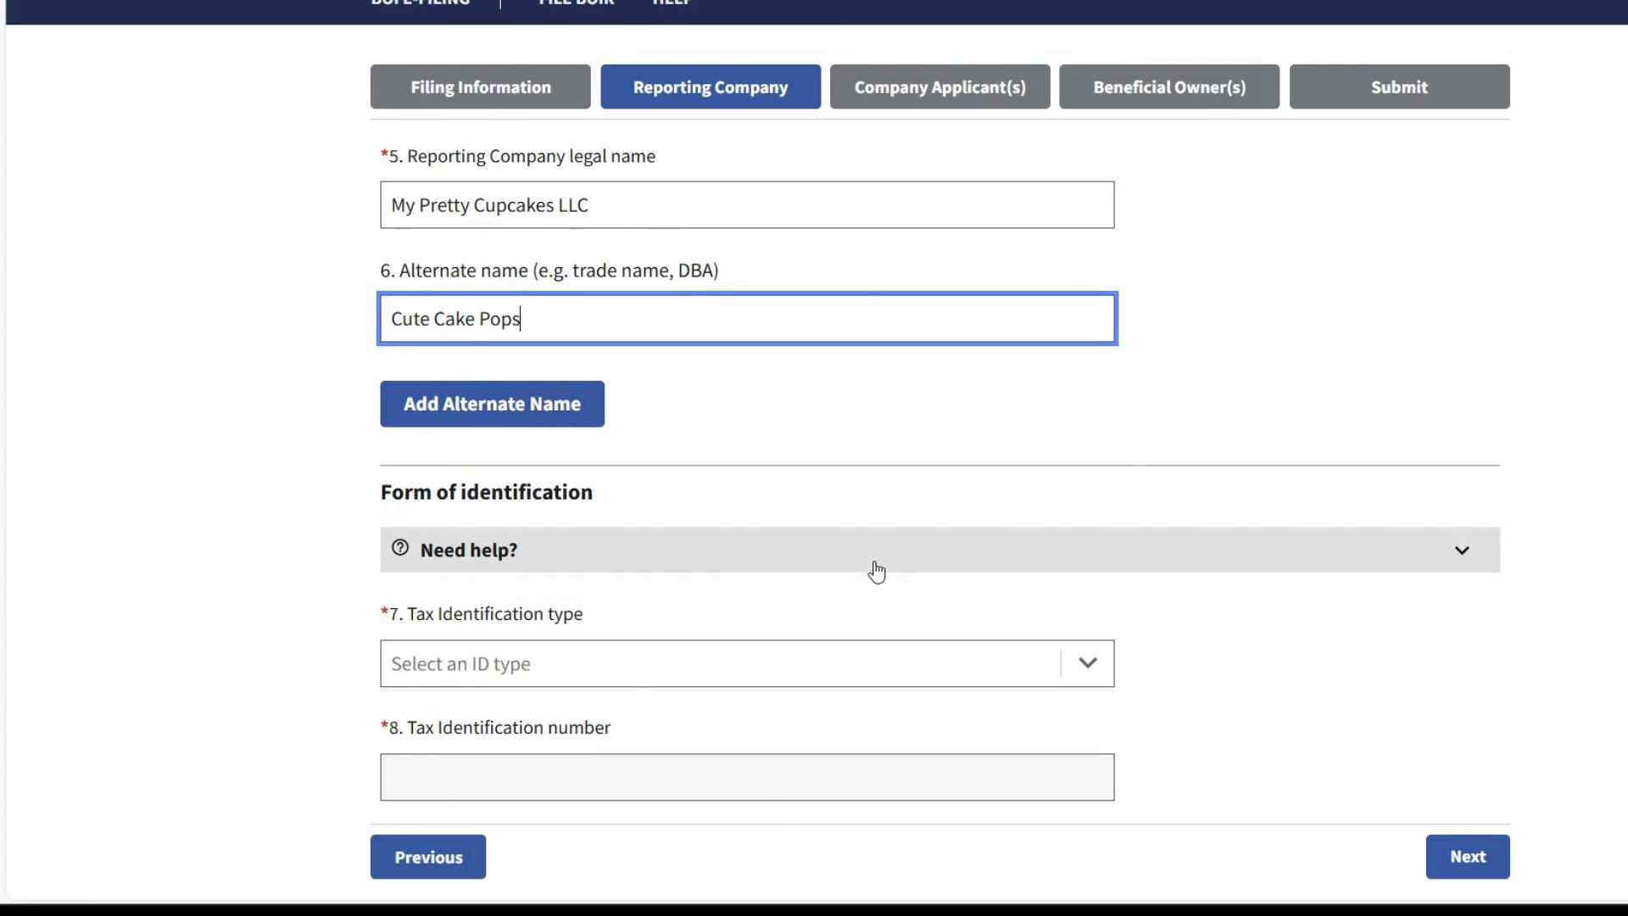
Choose EIN as the tax identification type and enter the company's EIN
mouse_move(416, 609)
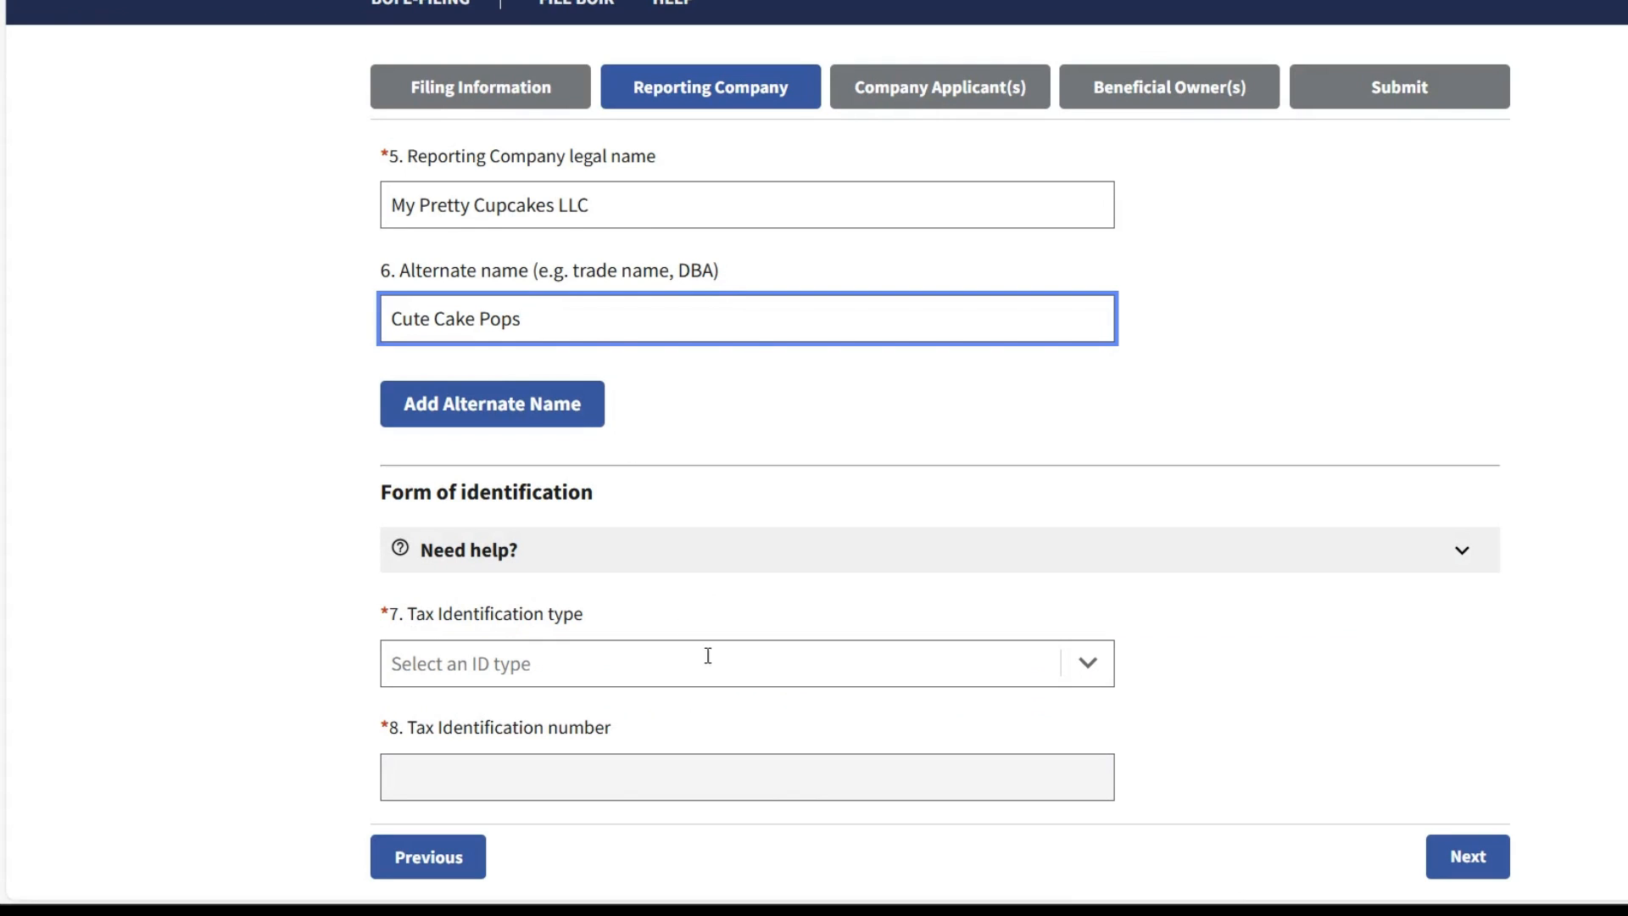
click(1084, 676)
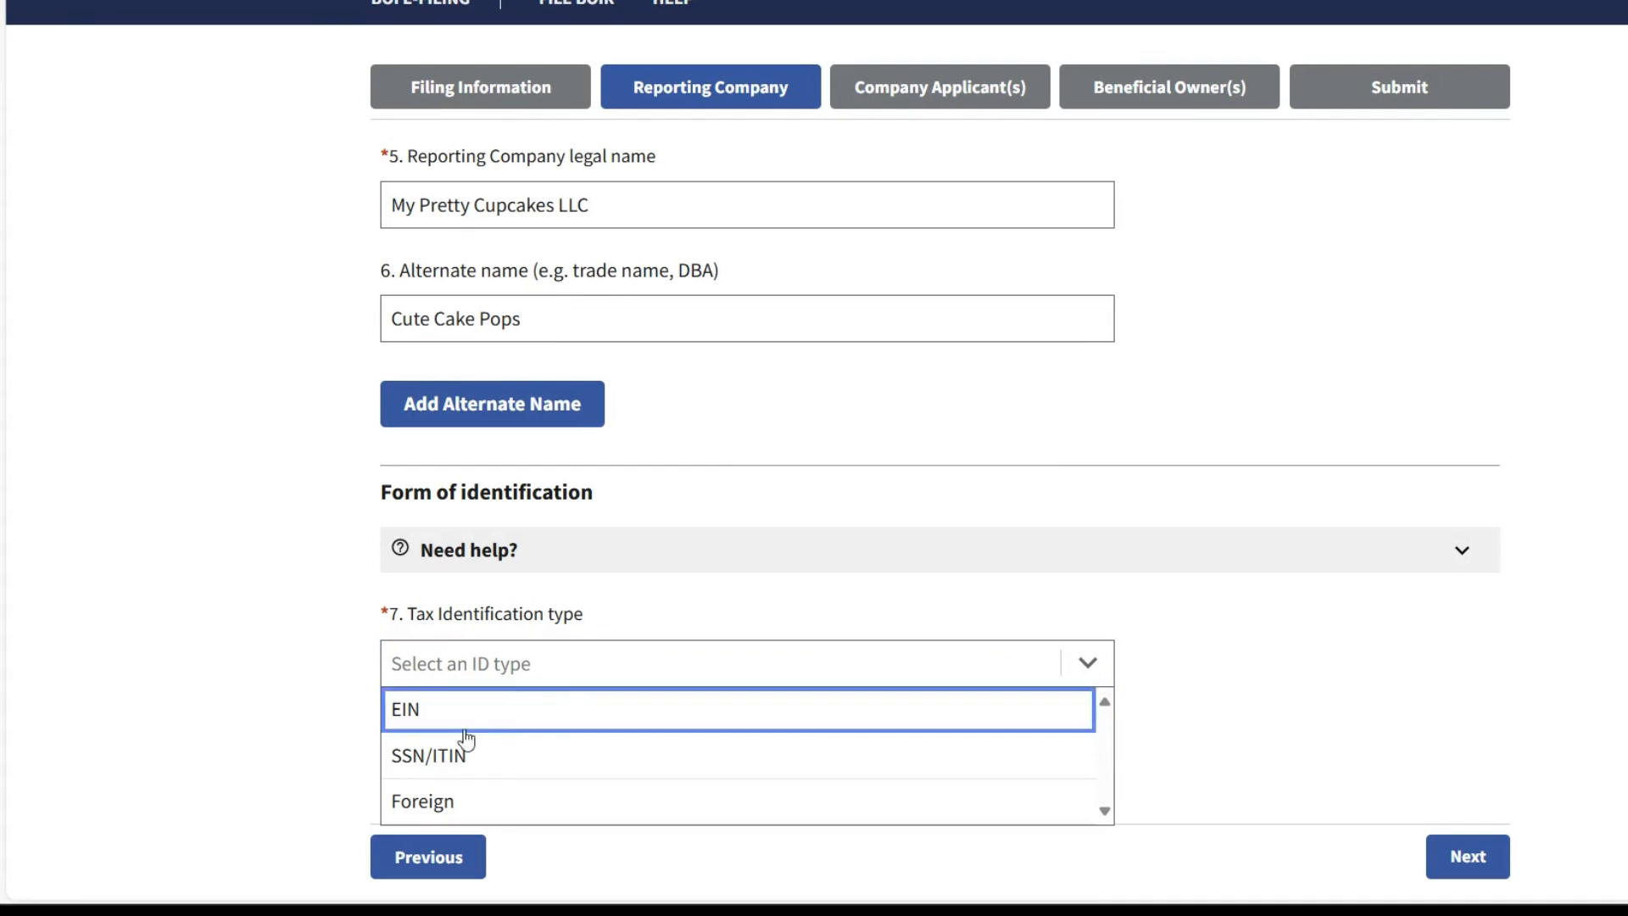
click(424, 712)
click(564, 785)
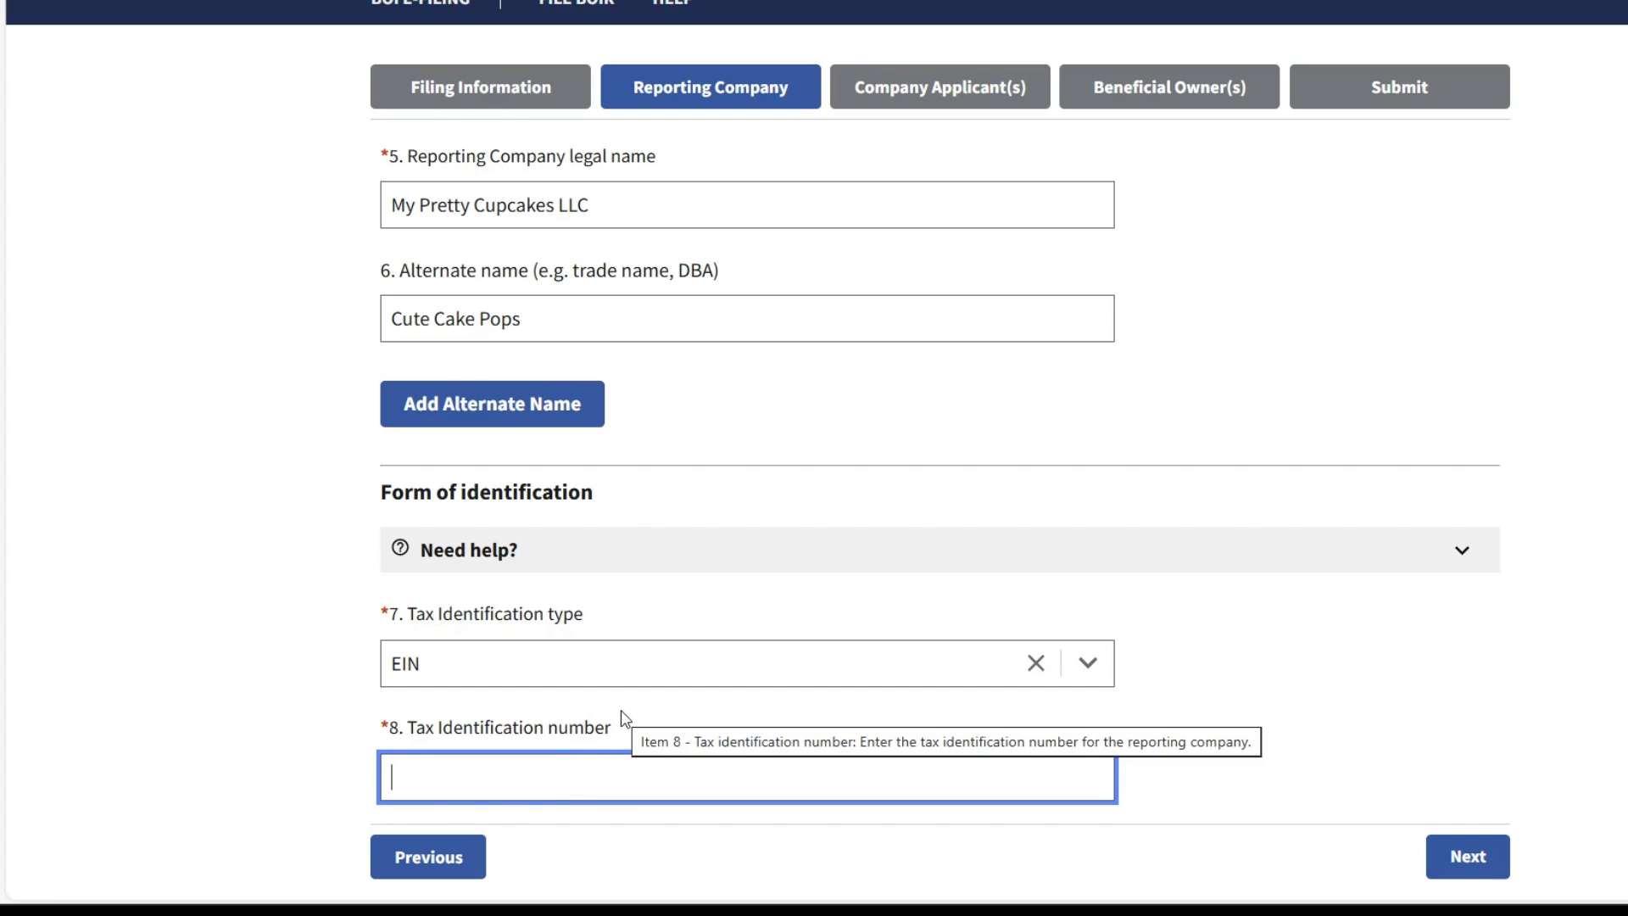
text(24-)
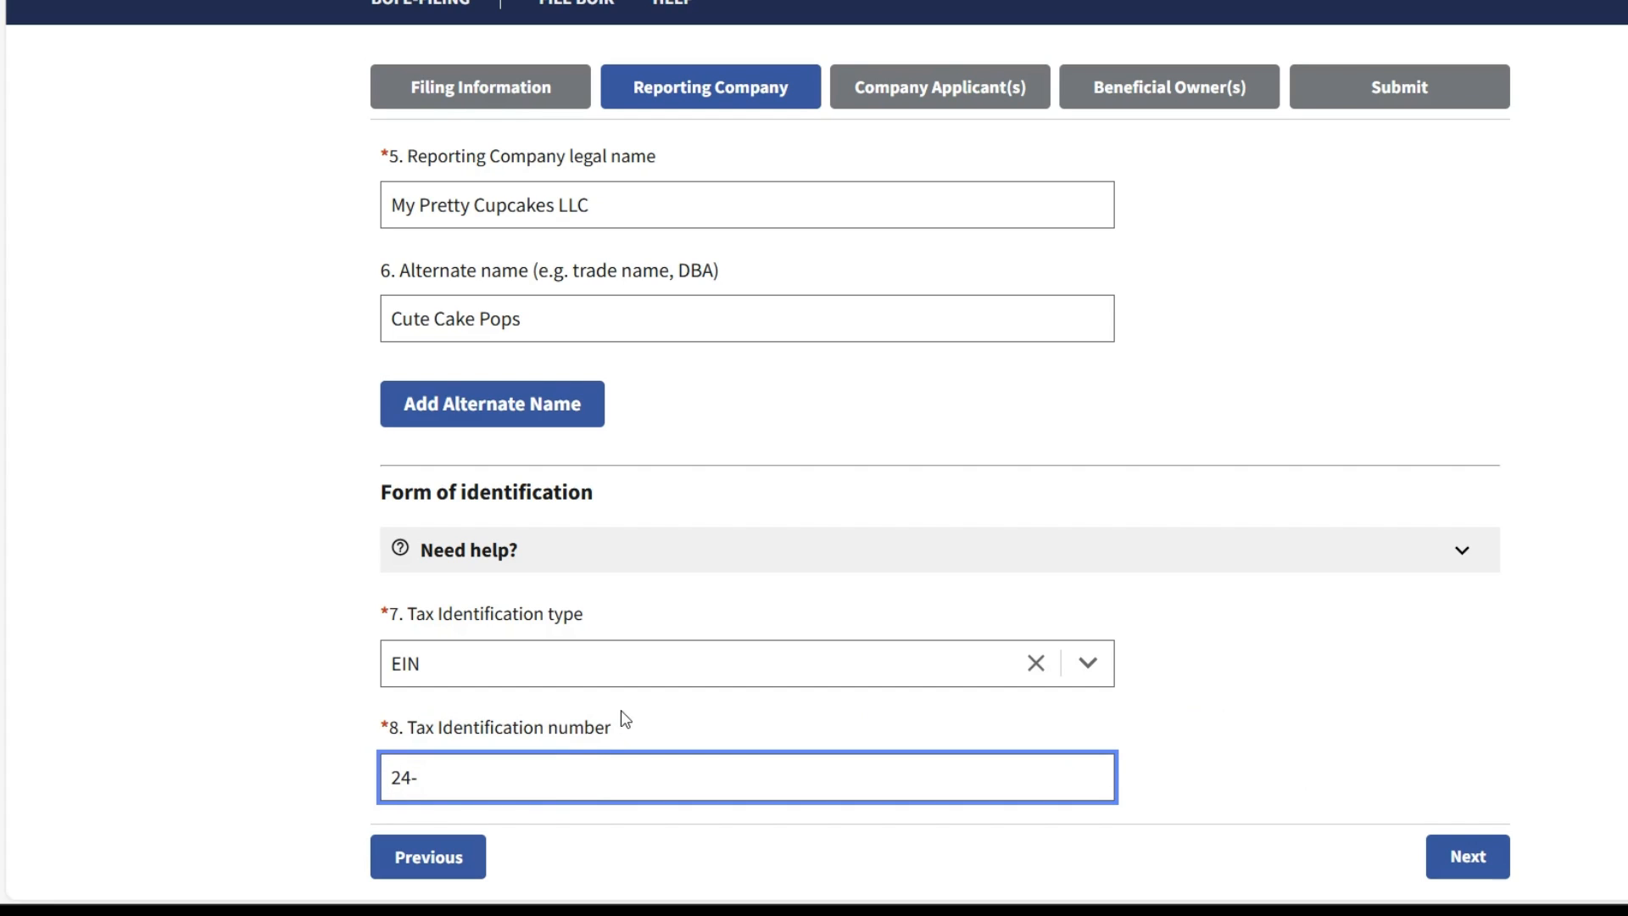
text(98765)
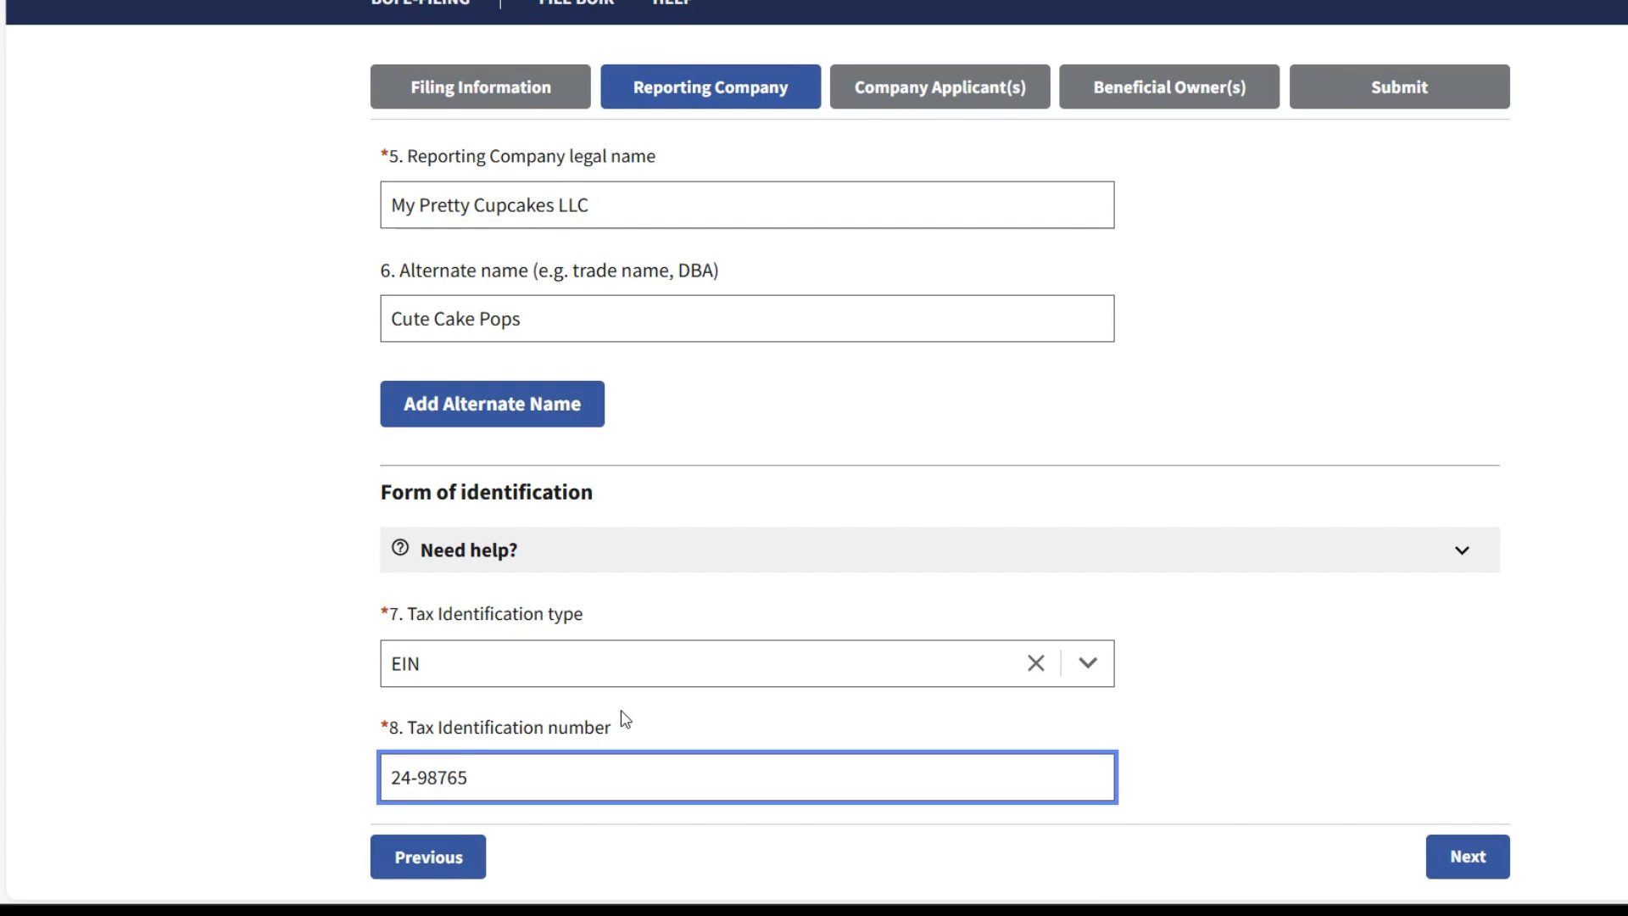
text(43)
click(654, 846)
scroll(655, 846, down, 1)
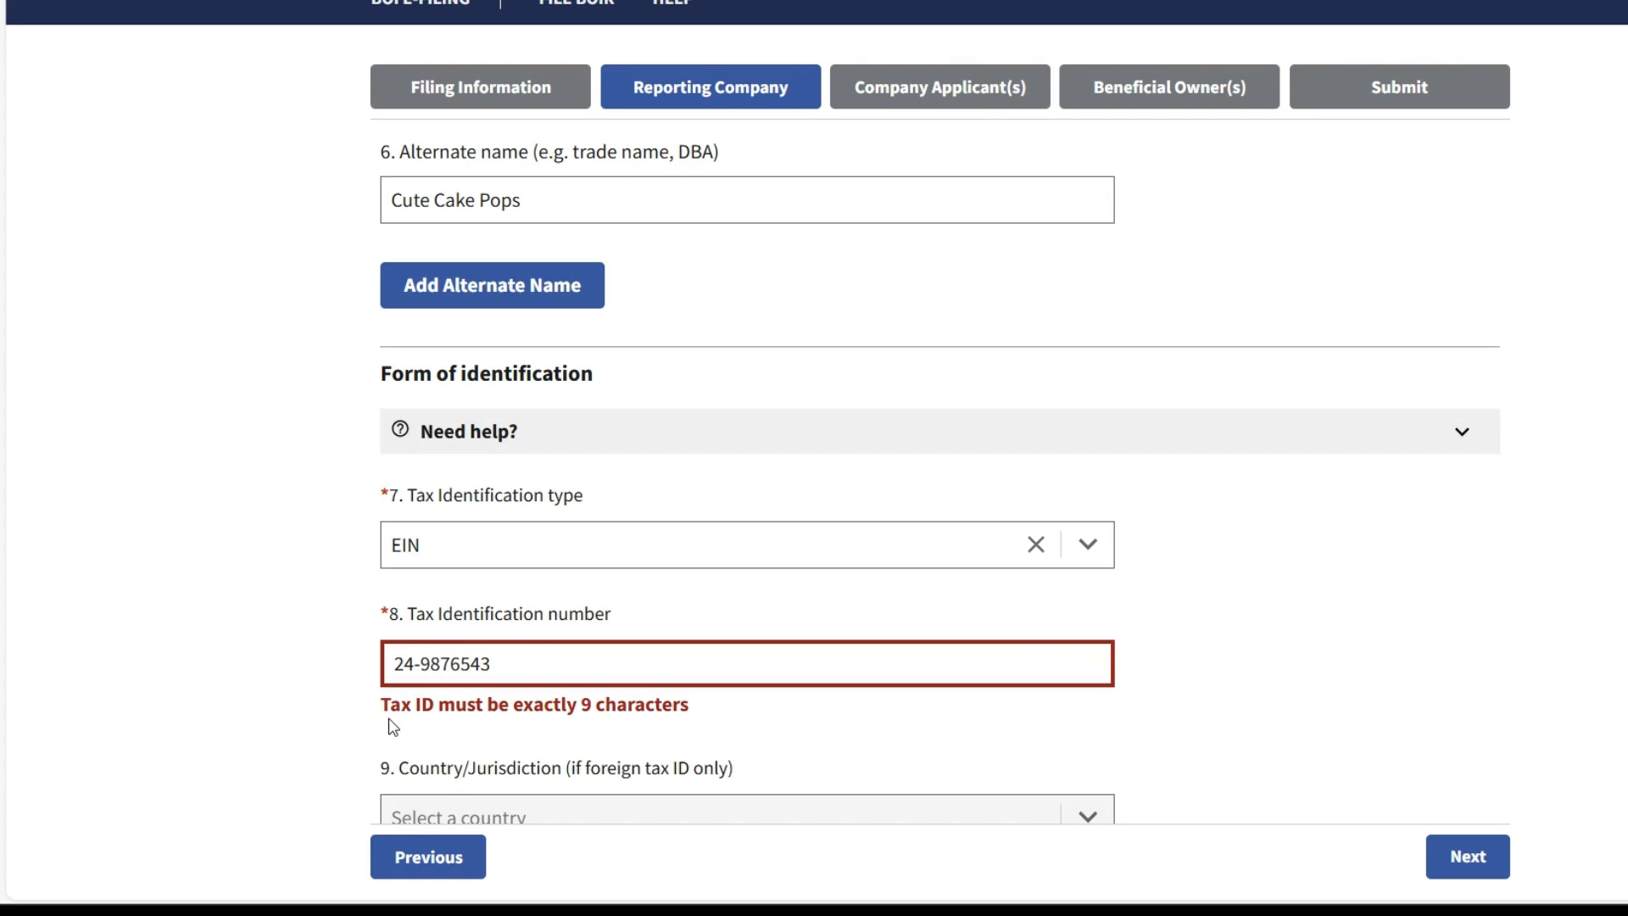
Remove the hyphen from the EIN to clear the error, then advance to Company Applicant(s)
click(421, 665)
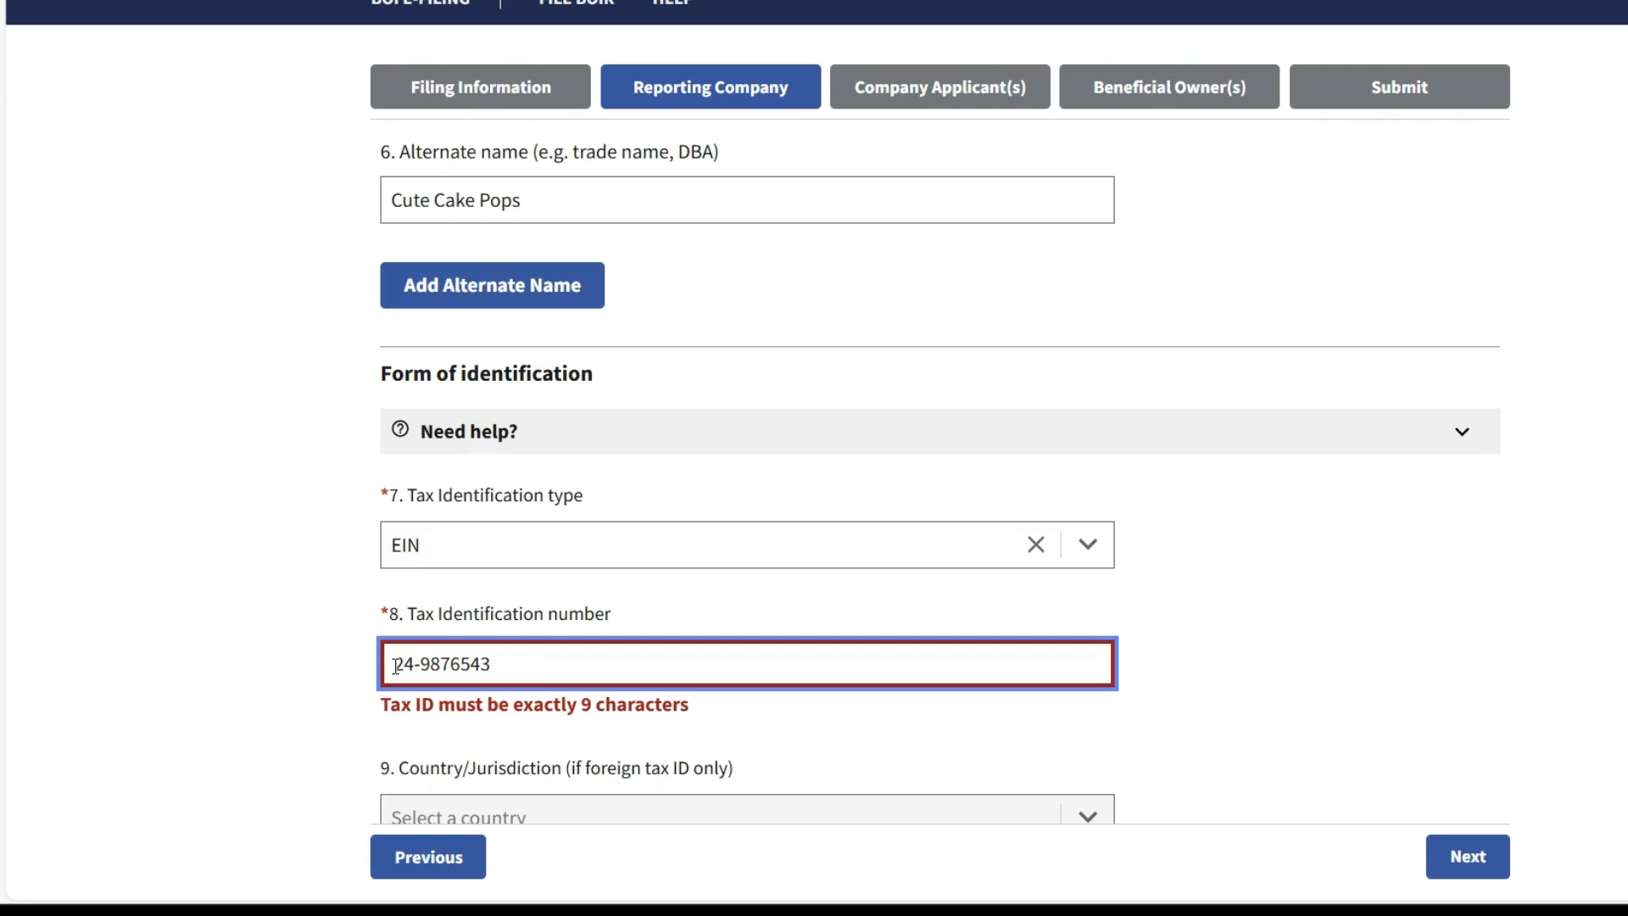
key(BackSpace)
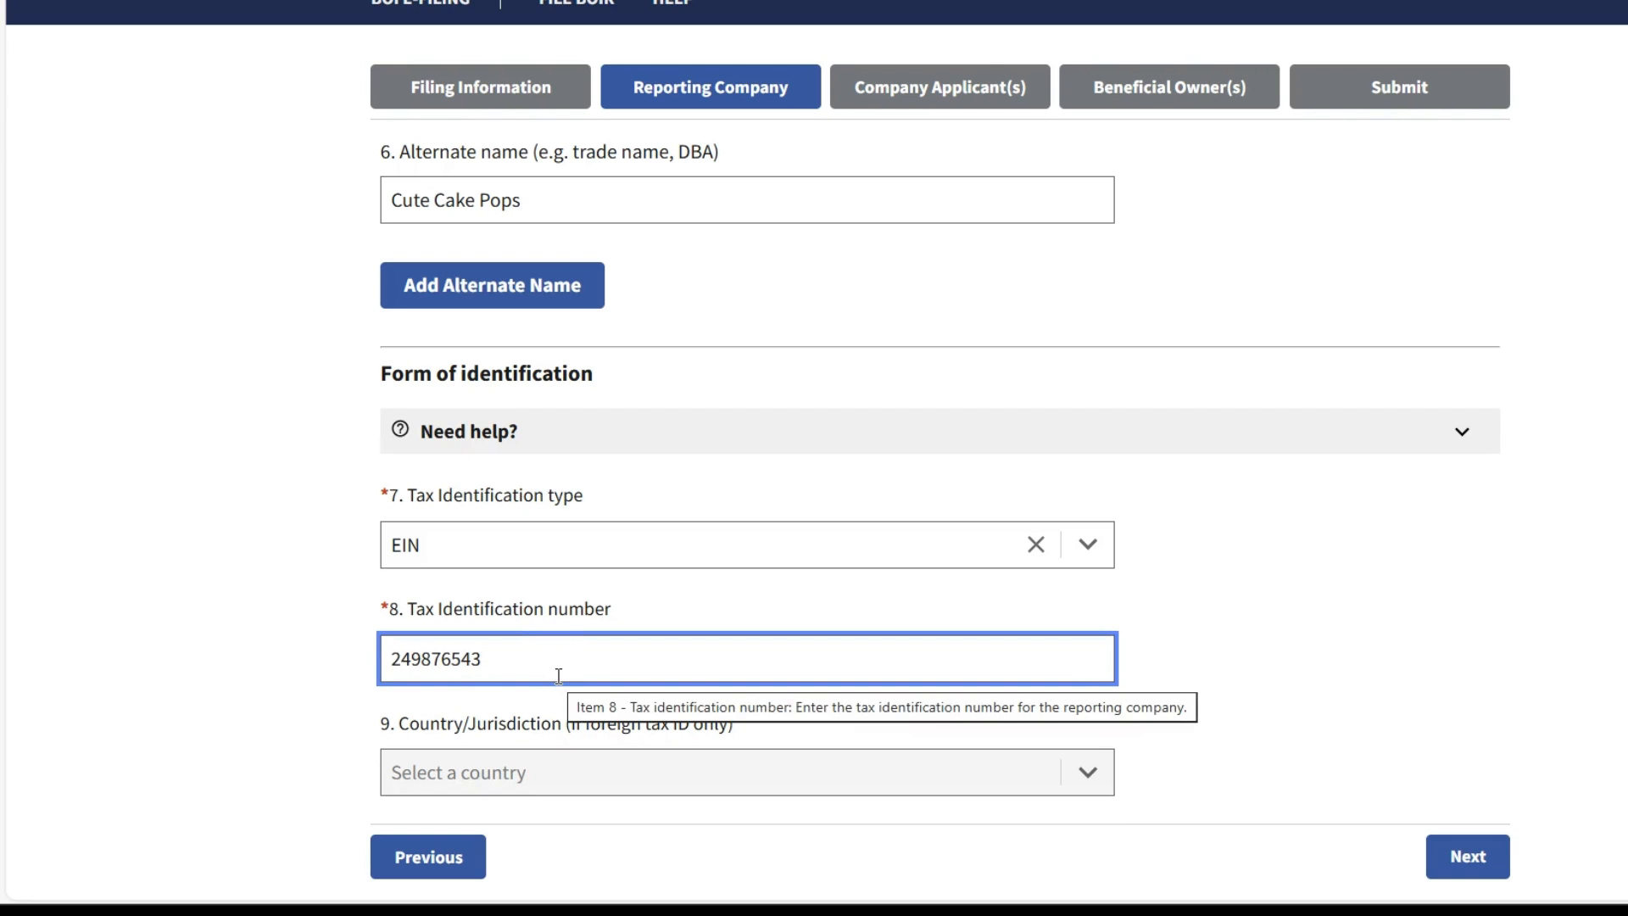
key(Tab)
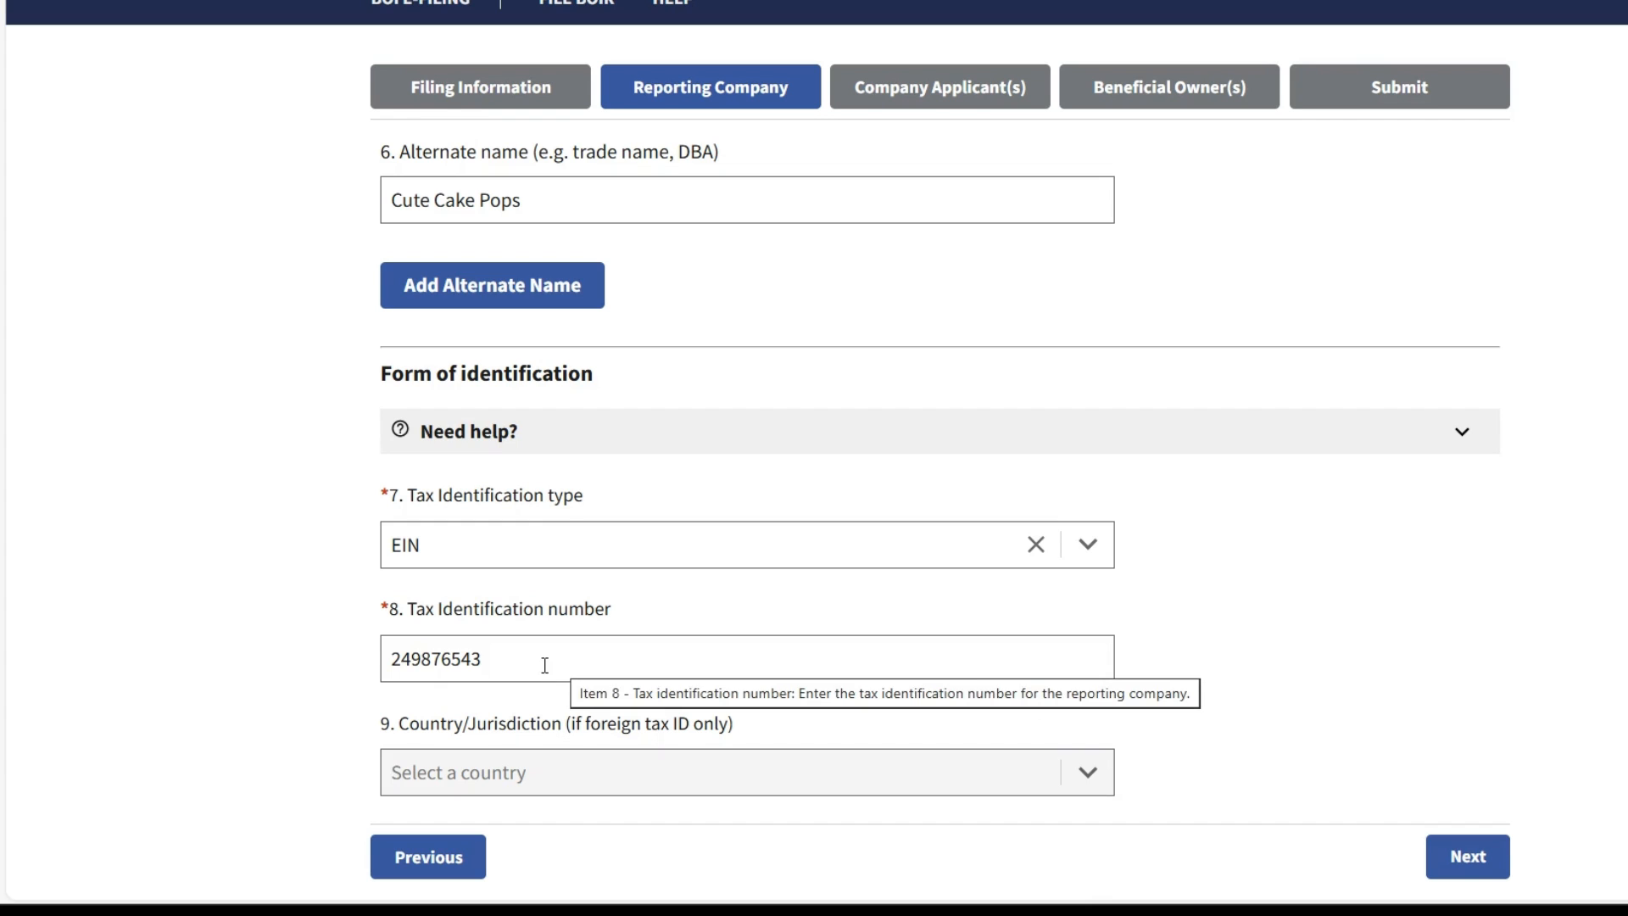
click(1467, 858)
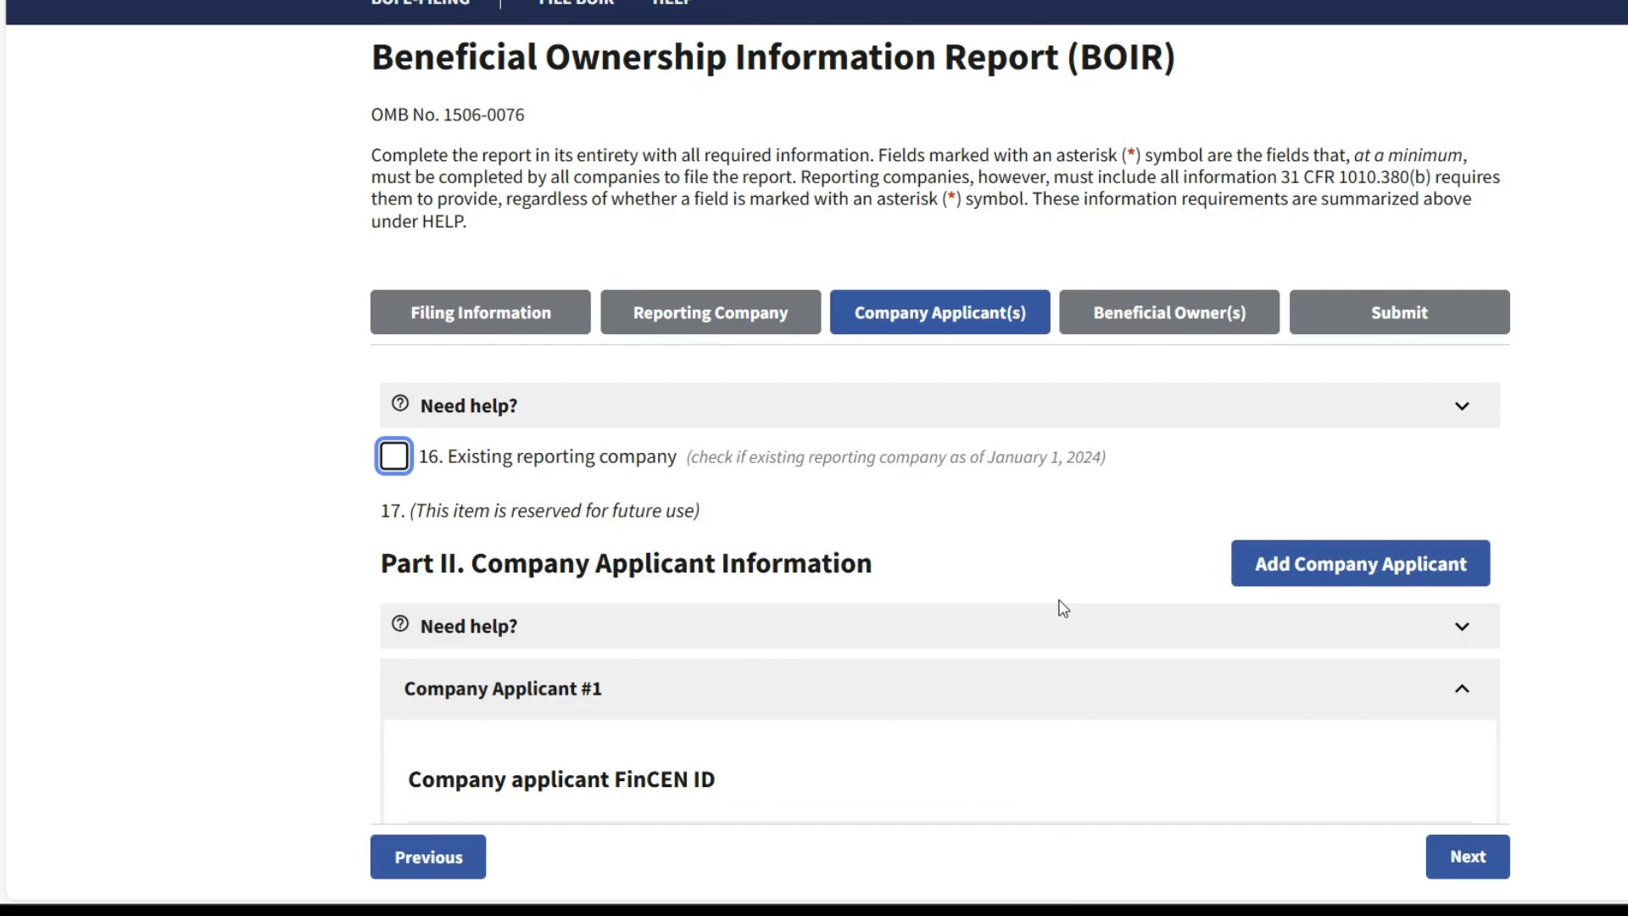
Enter Company Applicant #1's last name and first name
scroll(1063, 608, down, 1)
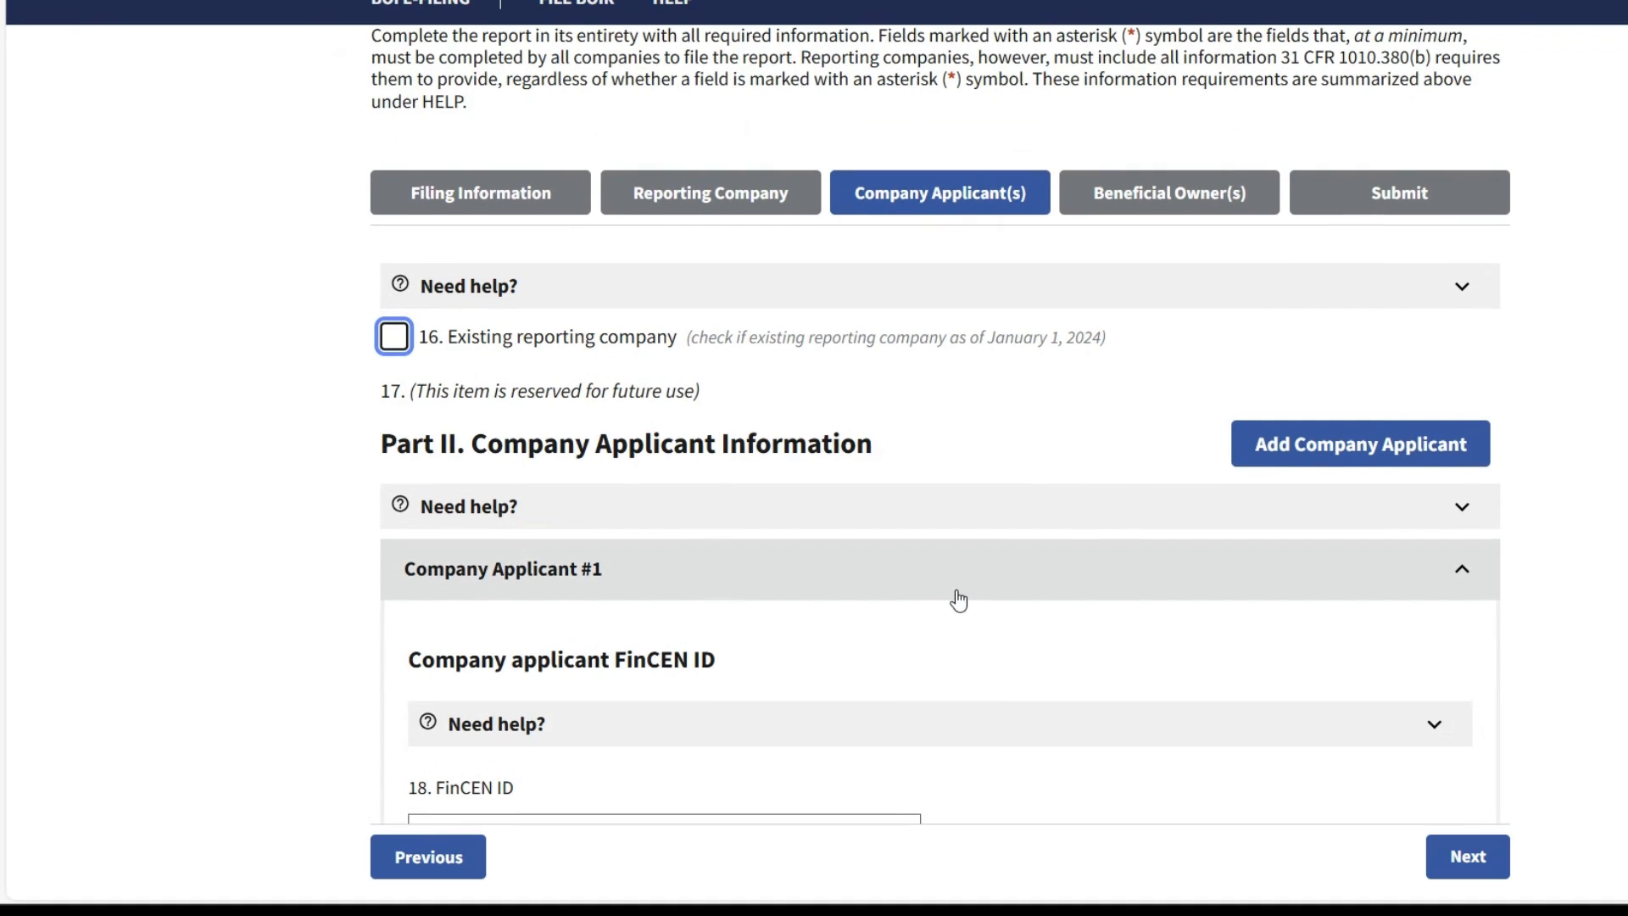
scroll(958, 600, down, 1)
scroll(959, 602, down, 1)
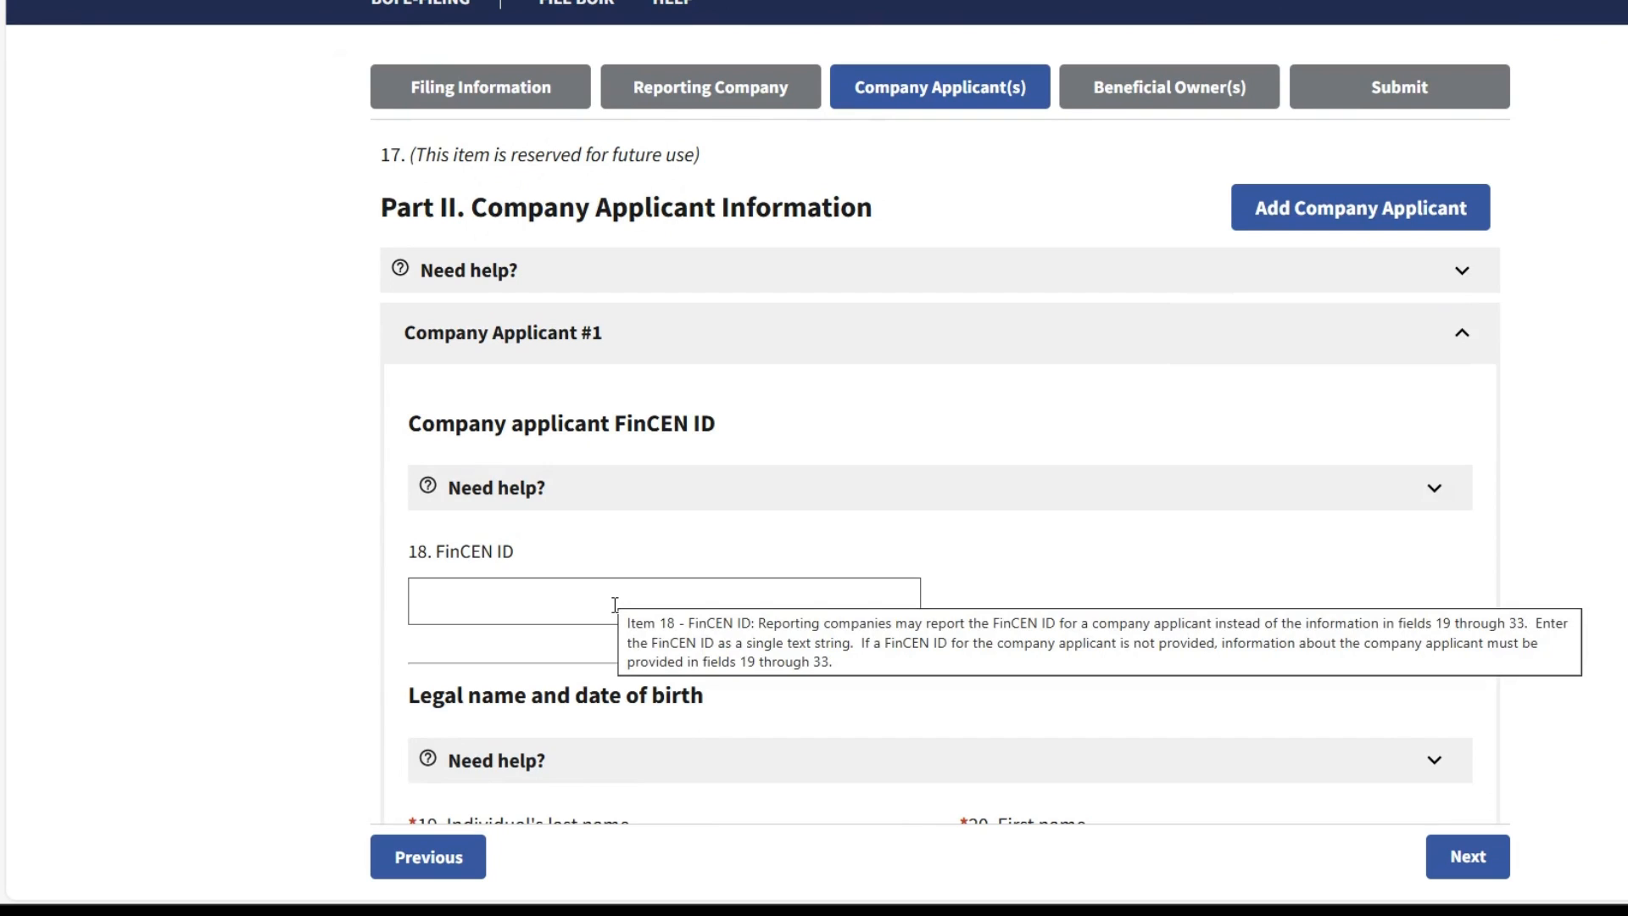
scroll(585, 609, down, 2)
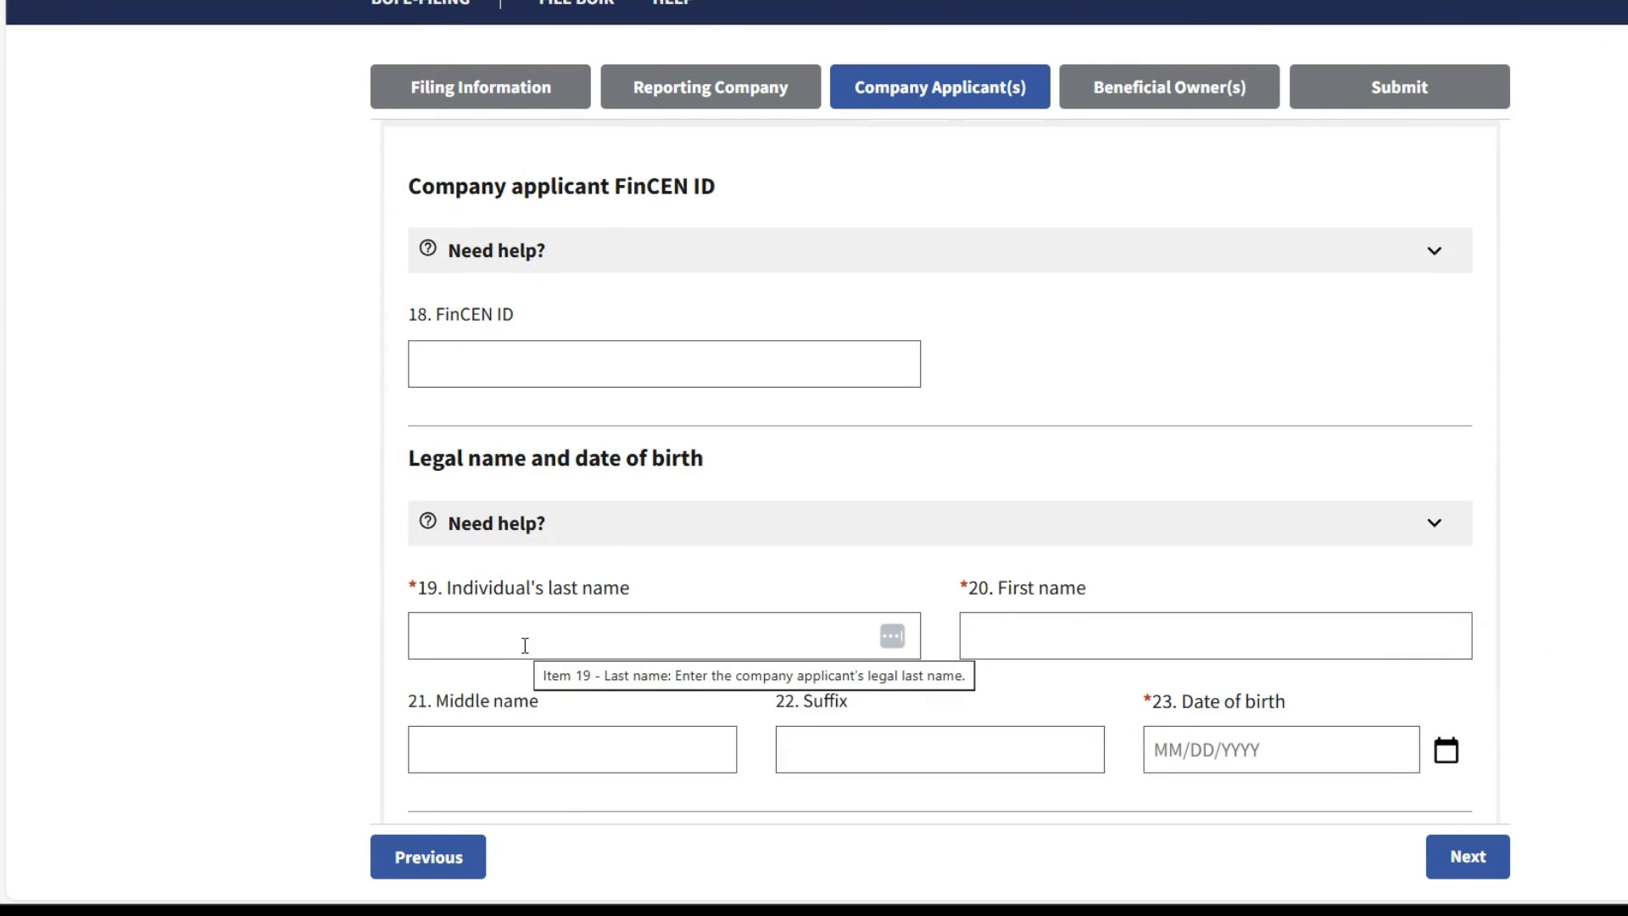
scroll(625, 643, down, 1)
click(609, 532)
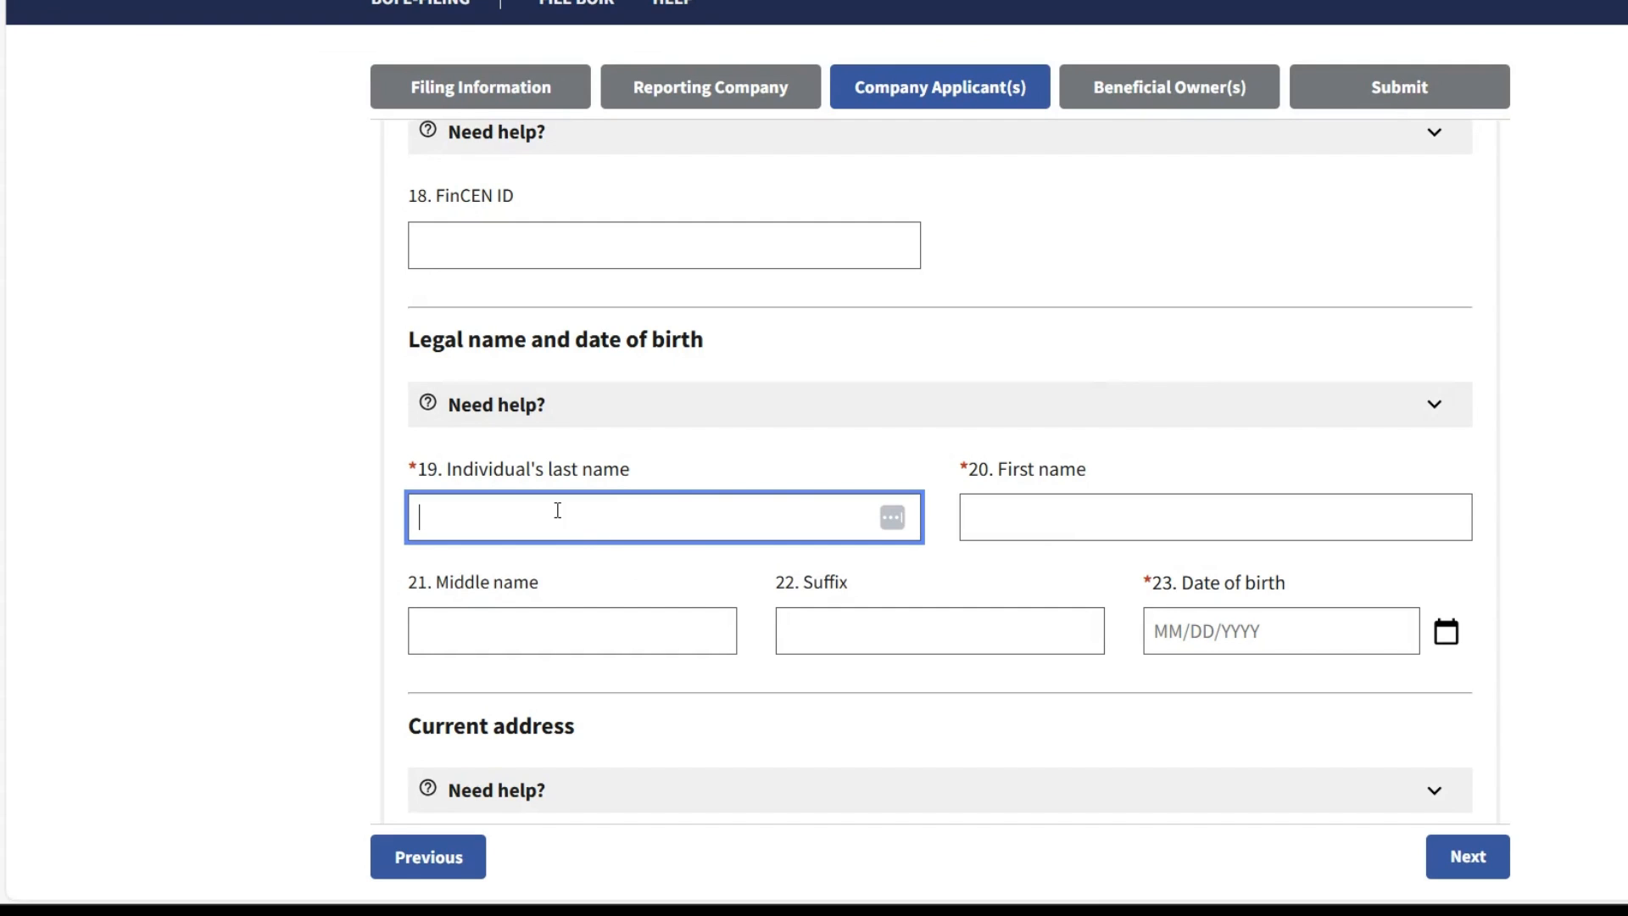
text(mith)
key(Tab)
text(Mary)
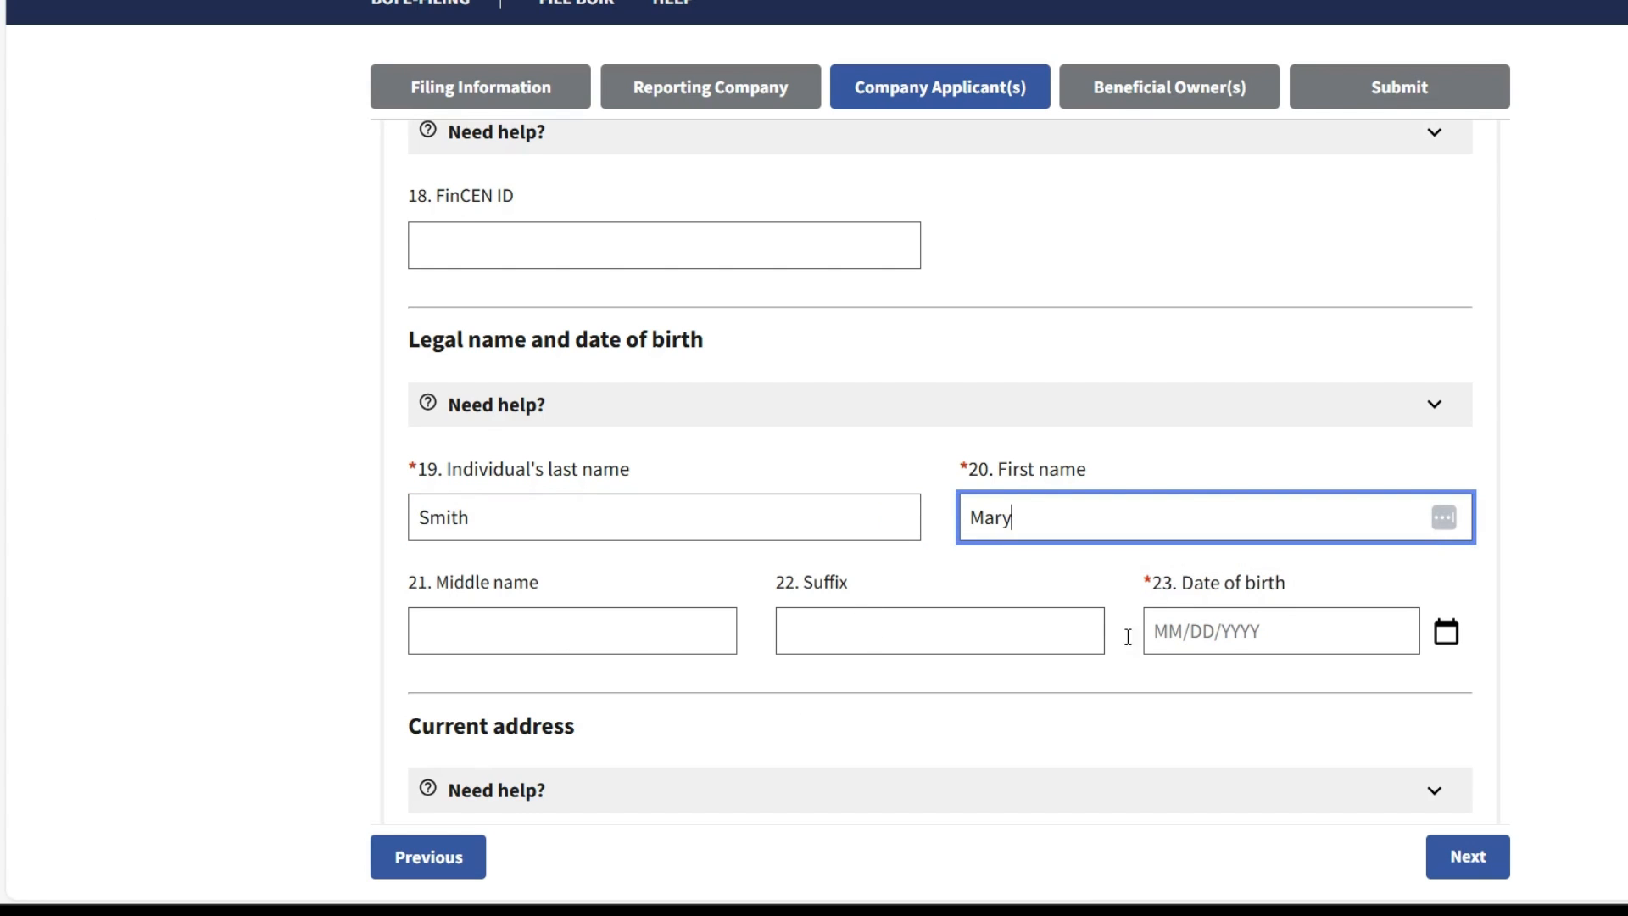
Enter the applicant's date of birth as 01/01/1996, correcting the separators and digits
click(1283, 636)
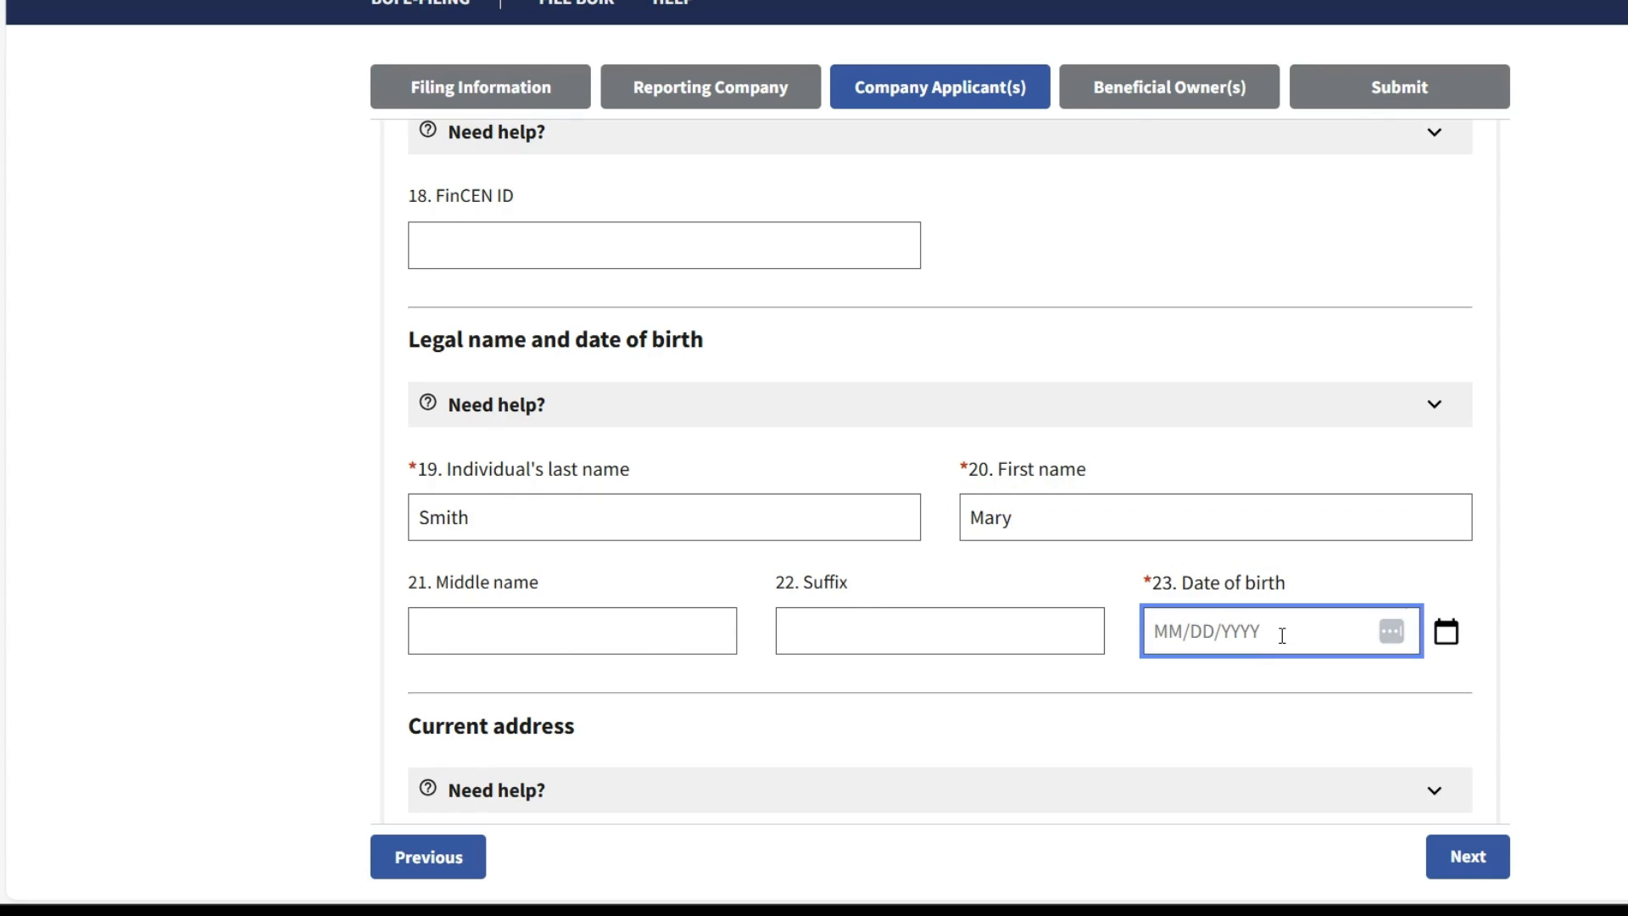
text(0101)
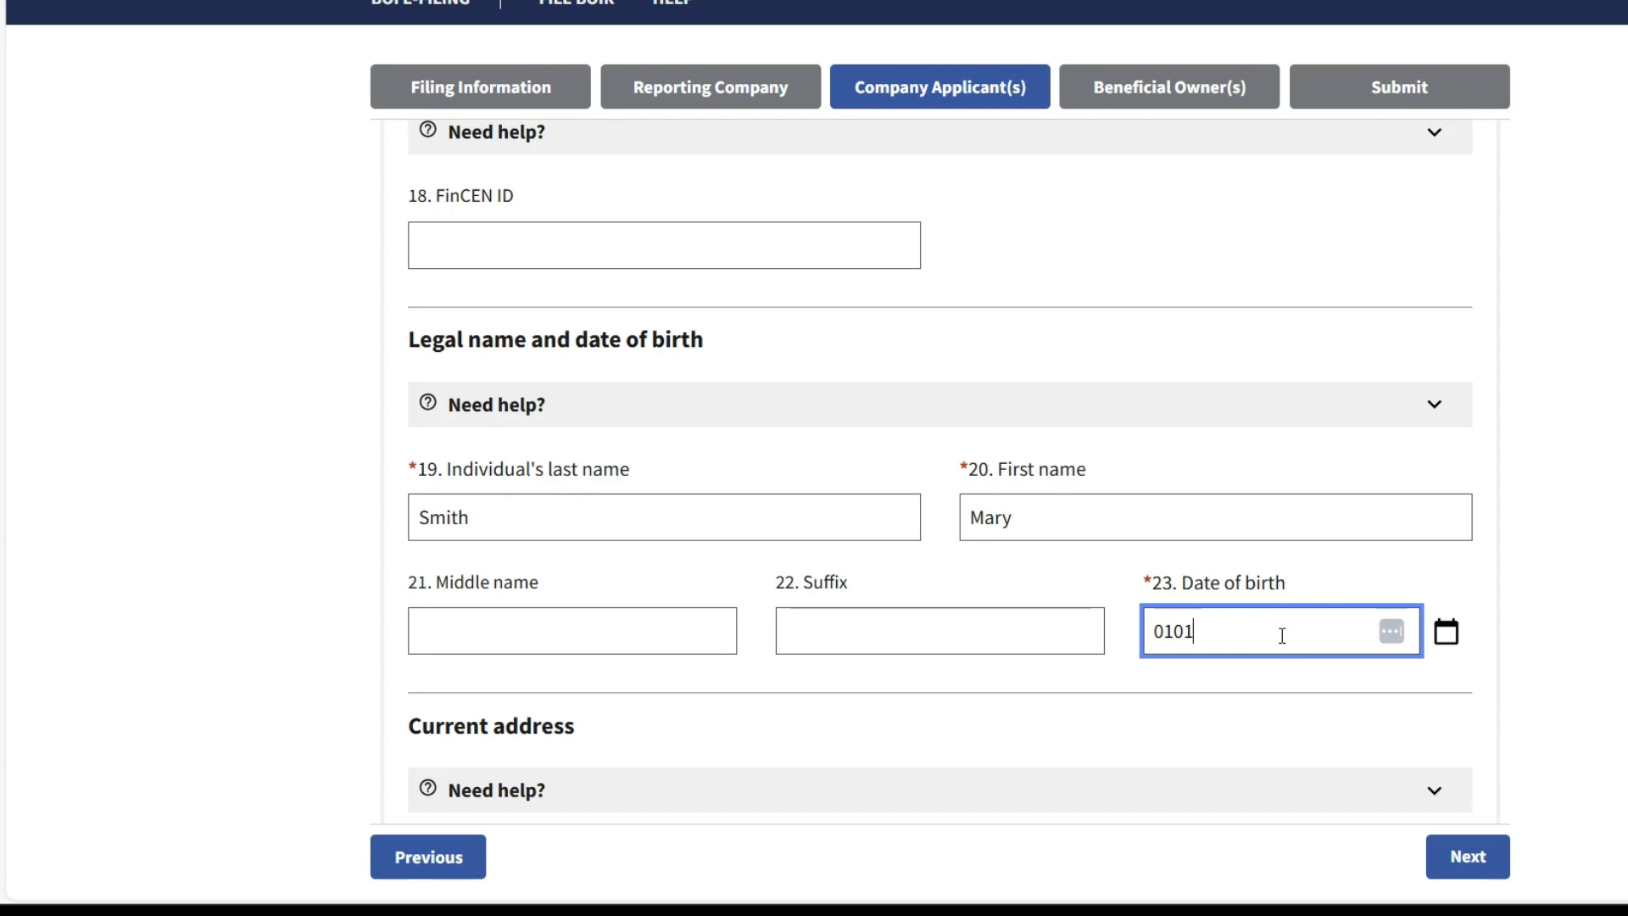
text(1996)
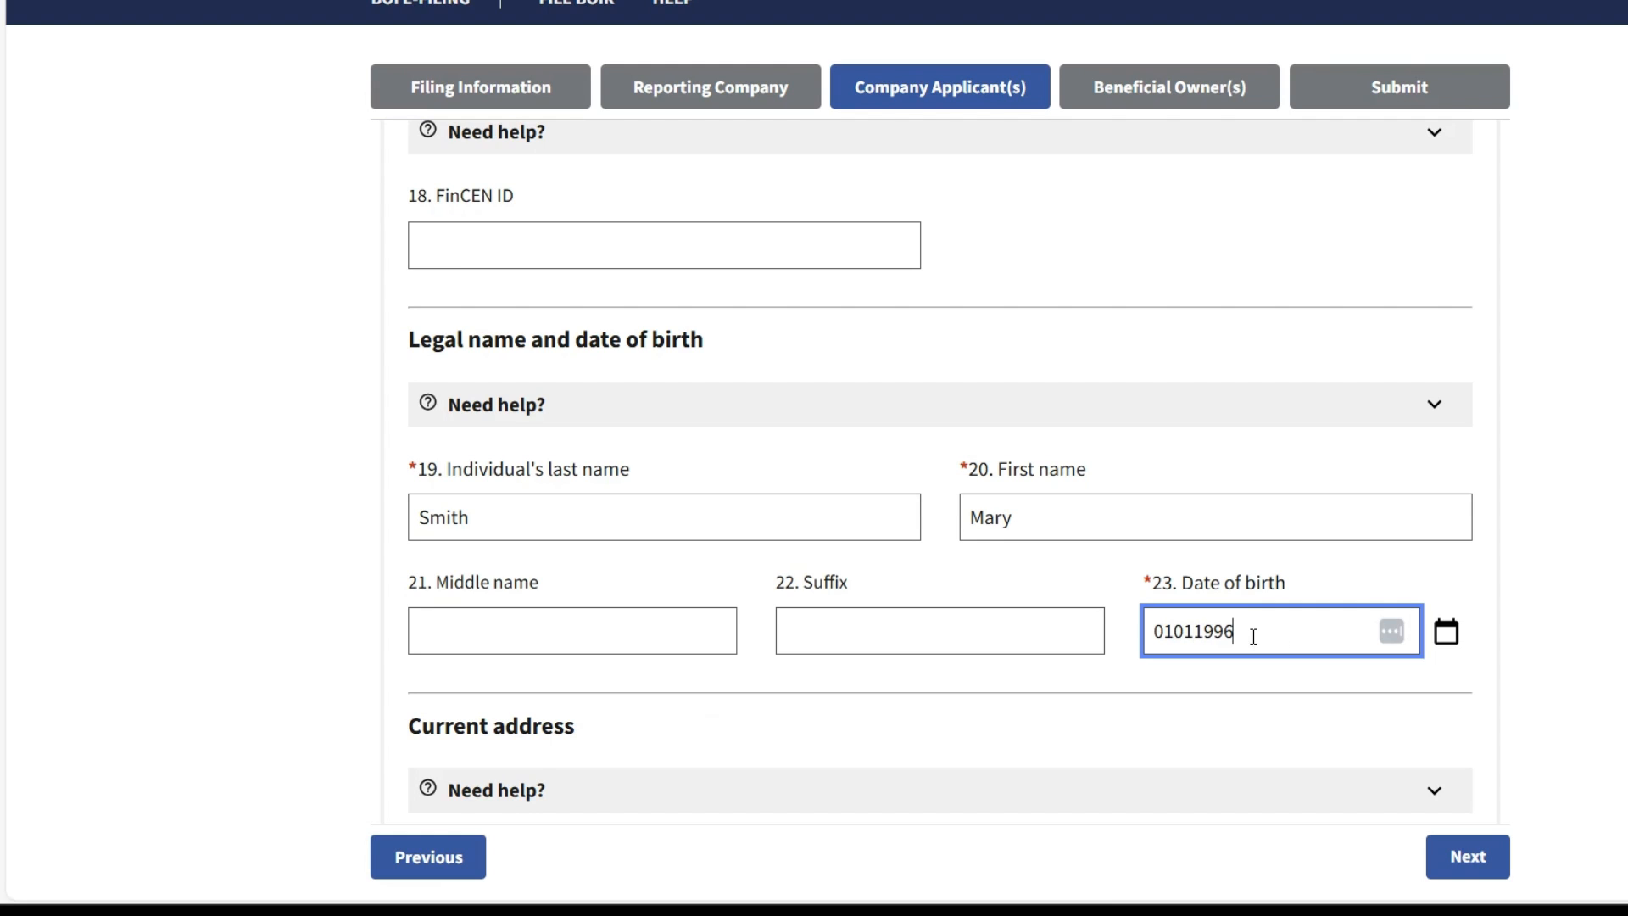
drag(1173, 632, 1163, 633)
text(/)
click(1193, 631)
text(/)
click(1165, 631)
text(1)
scroll(737, 658, down, 3)
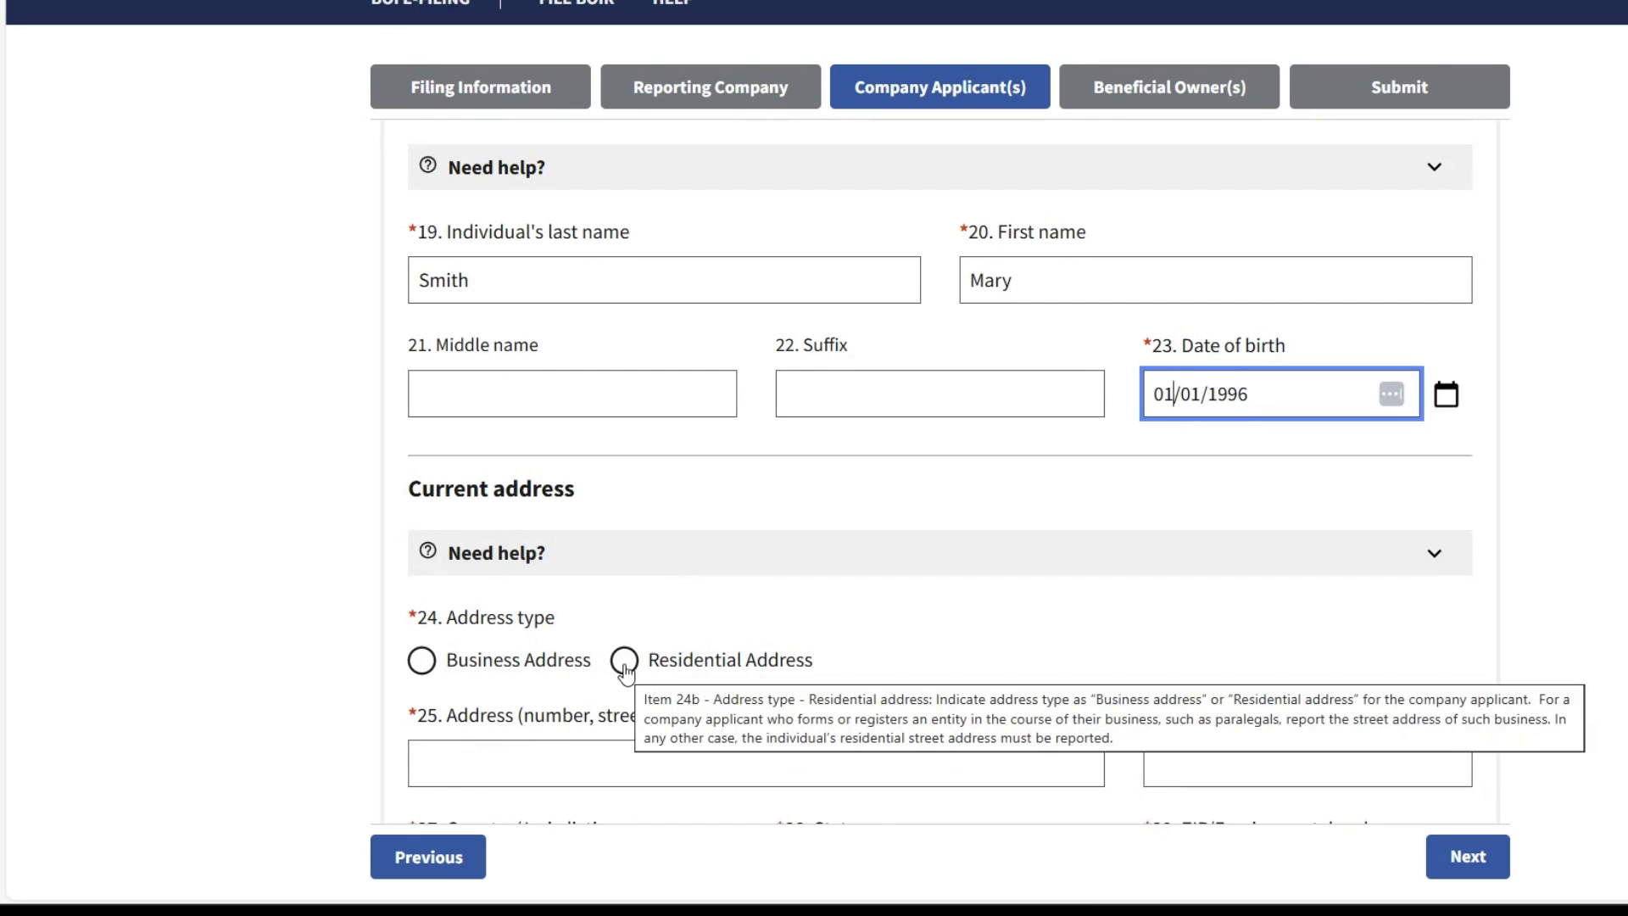
Choose Business Address and enter the applicant's street and city
click(422, 662)
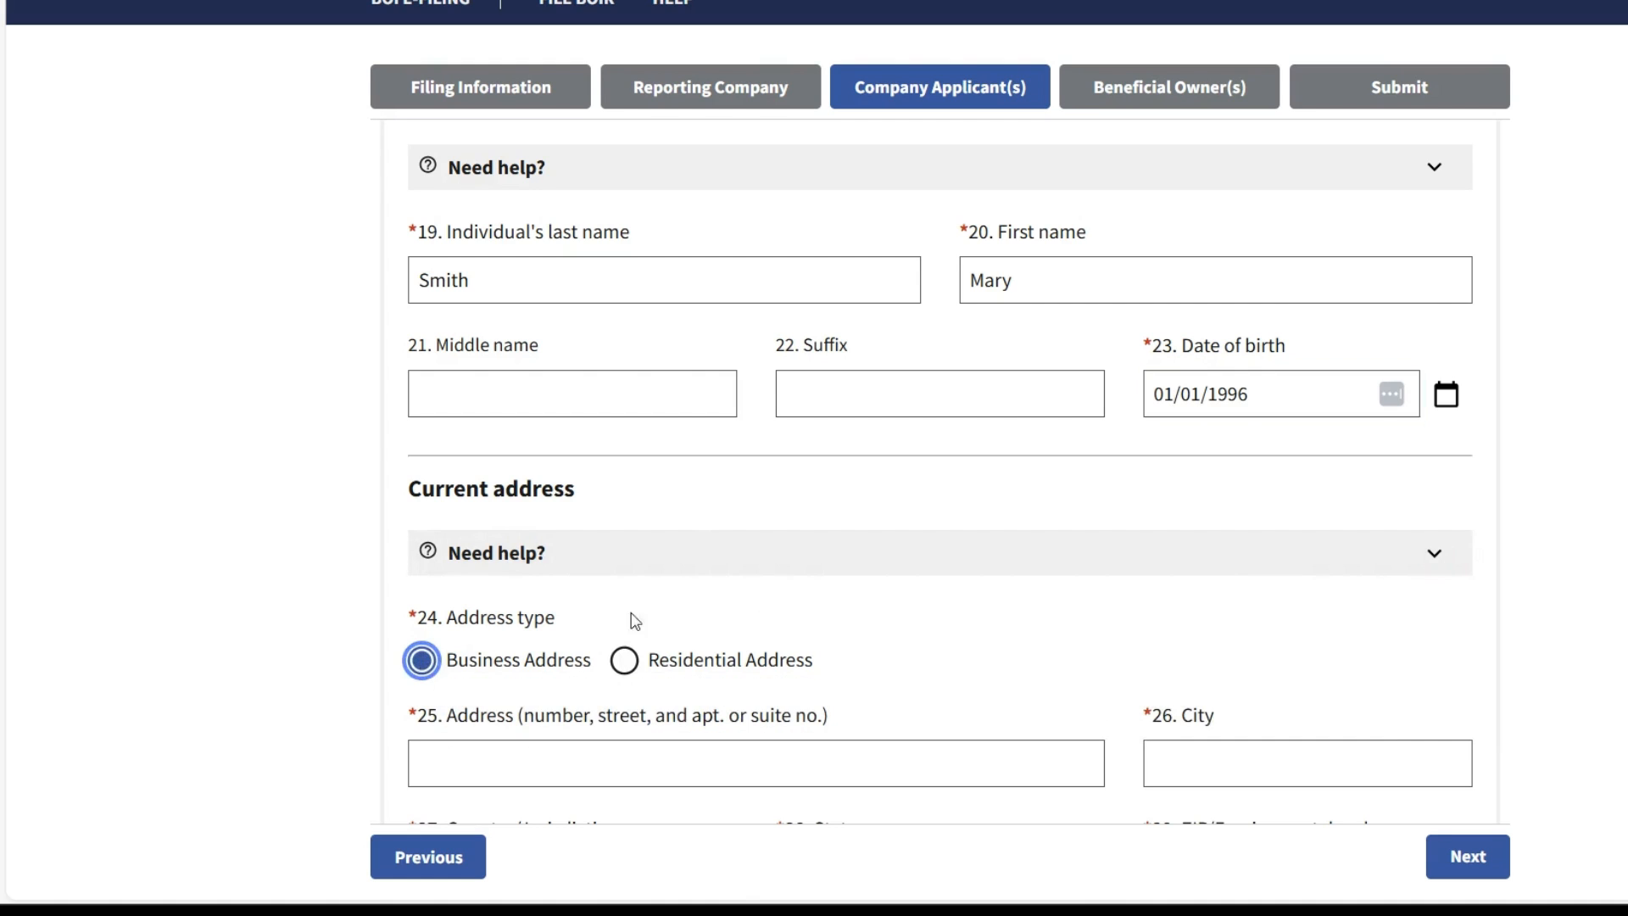
scroll(643, 610, down, 3)
click(642, 518)
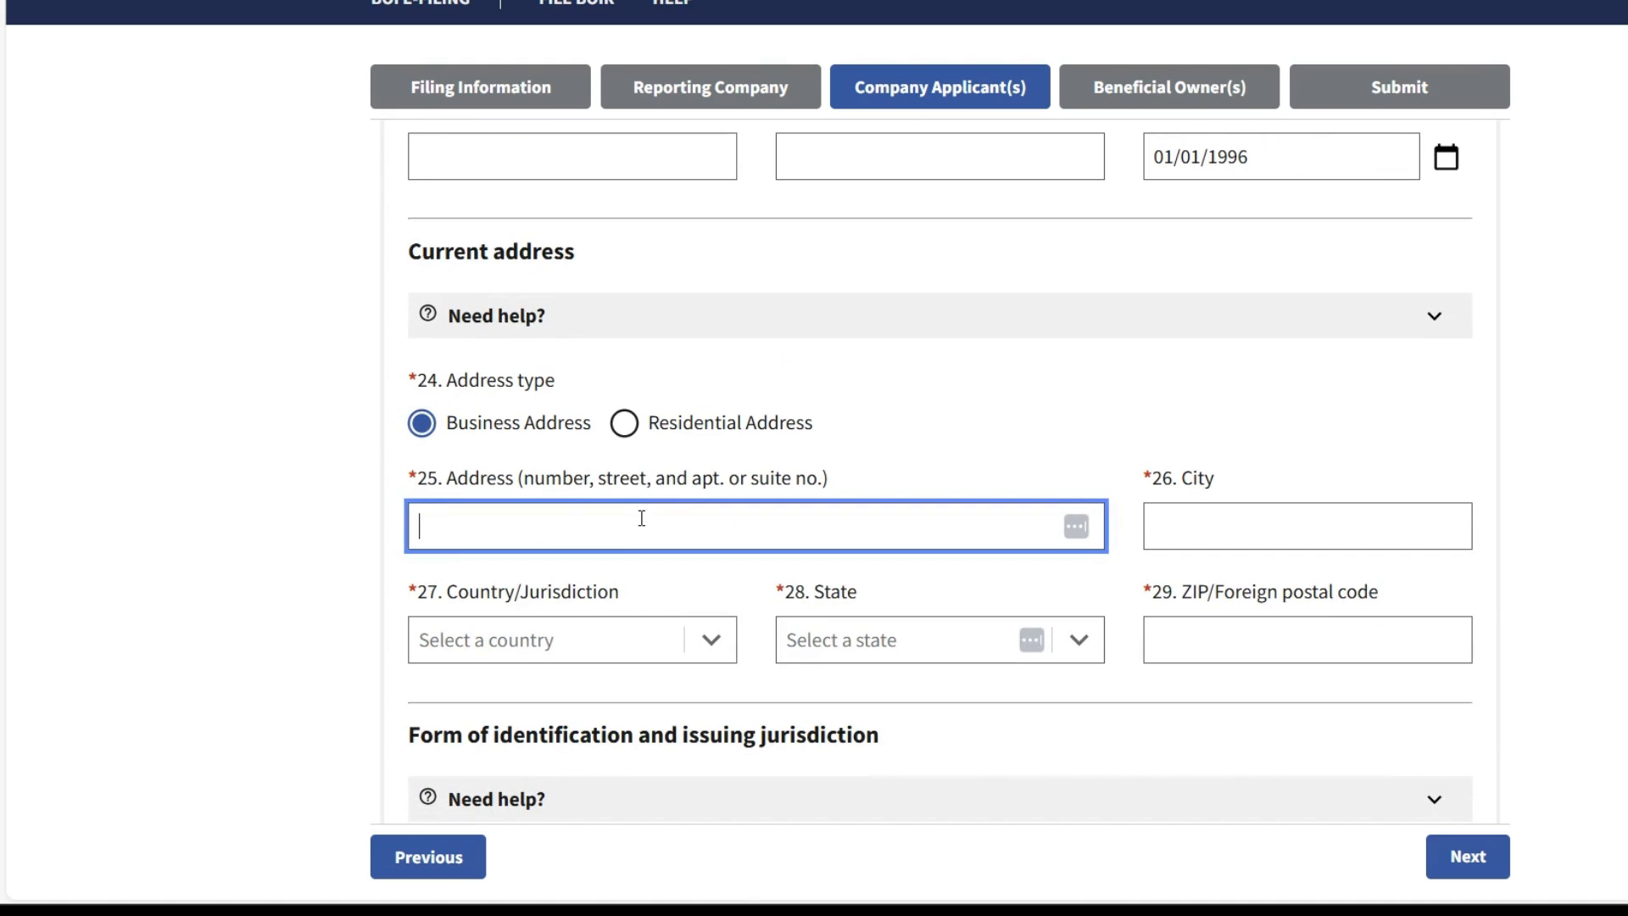
text(123 Min)
key(BackSpace)
text(ain sSt)
key(Tab)
text(Sprinkles)
Set the business address country to United States of America and the state to Texas
key(Tab)
text(t)
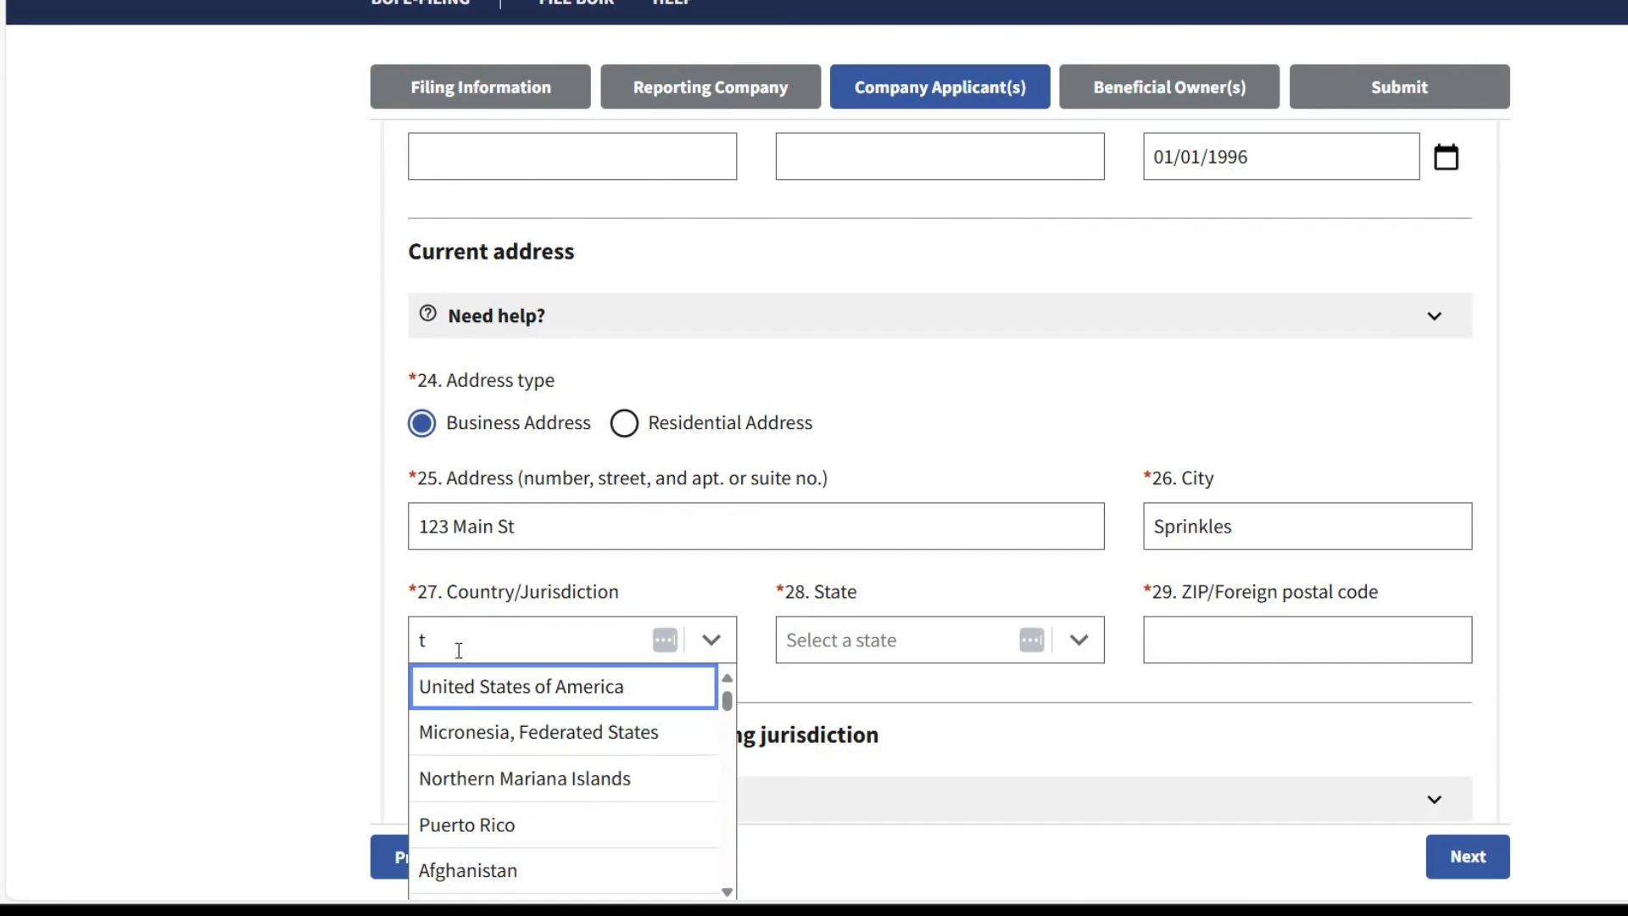
click(461, 691)
click(835, 636)
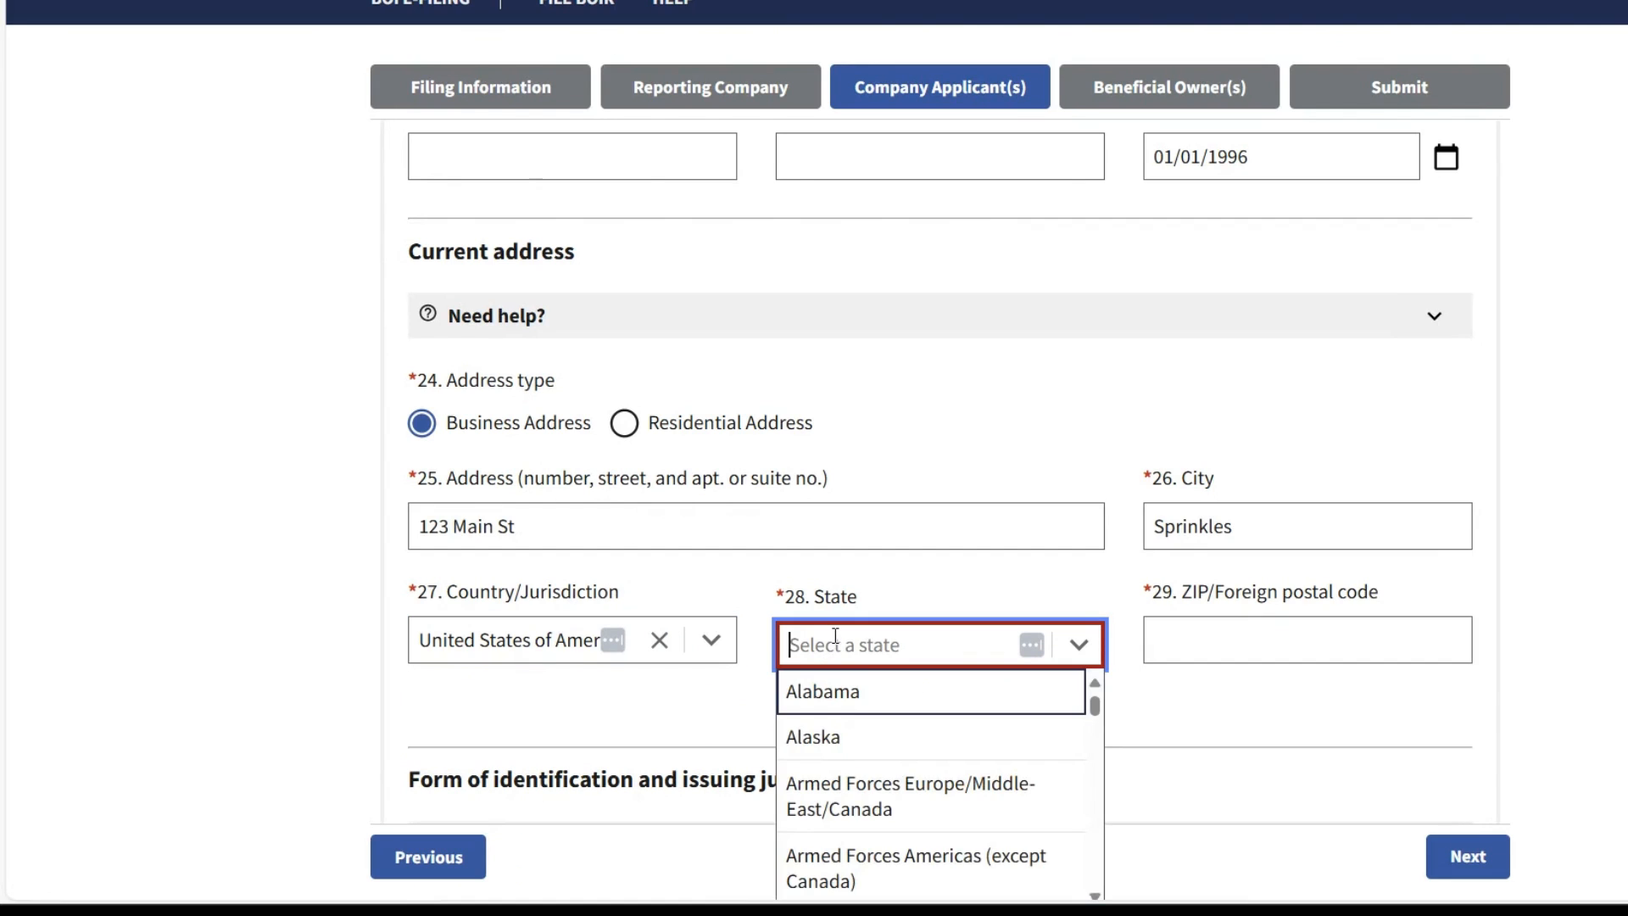
text(Texas)
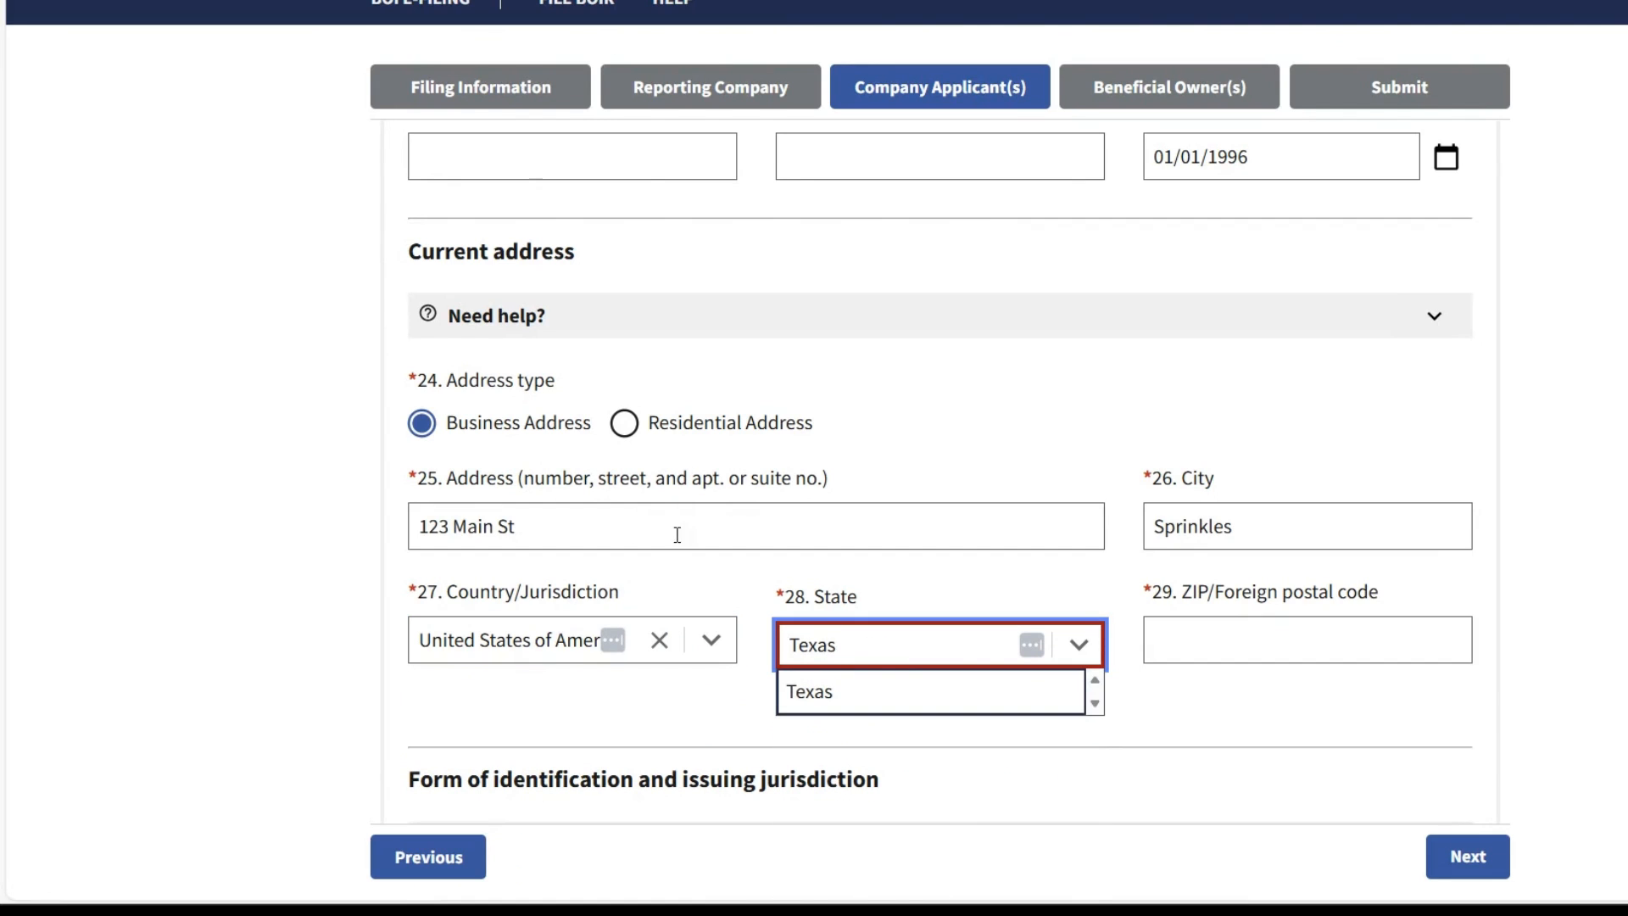
click(851, 701)
click(1225, 656)
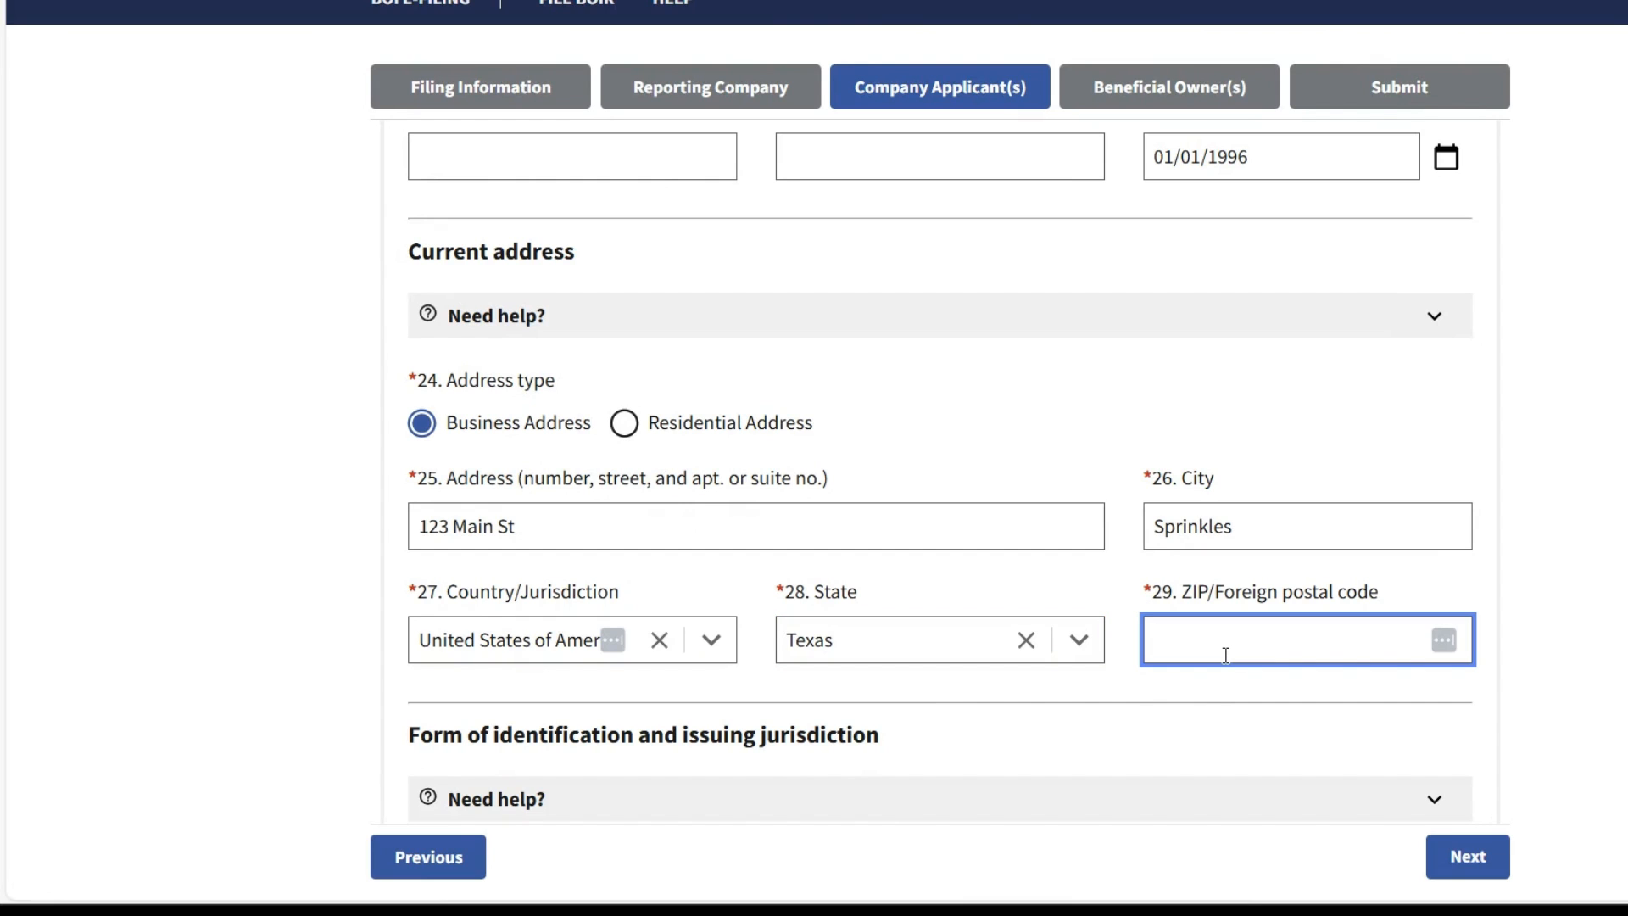
Complete the ZIP code and record a State issued driver's license with its document number
text(77569)
scroll(932, 667, down, 5)
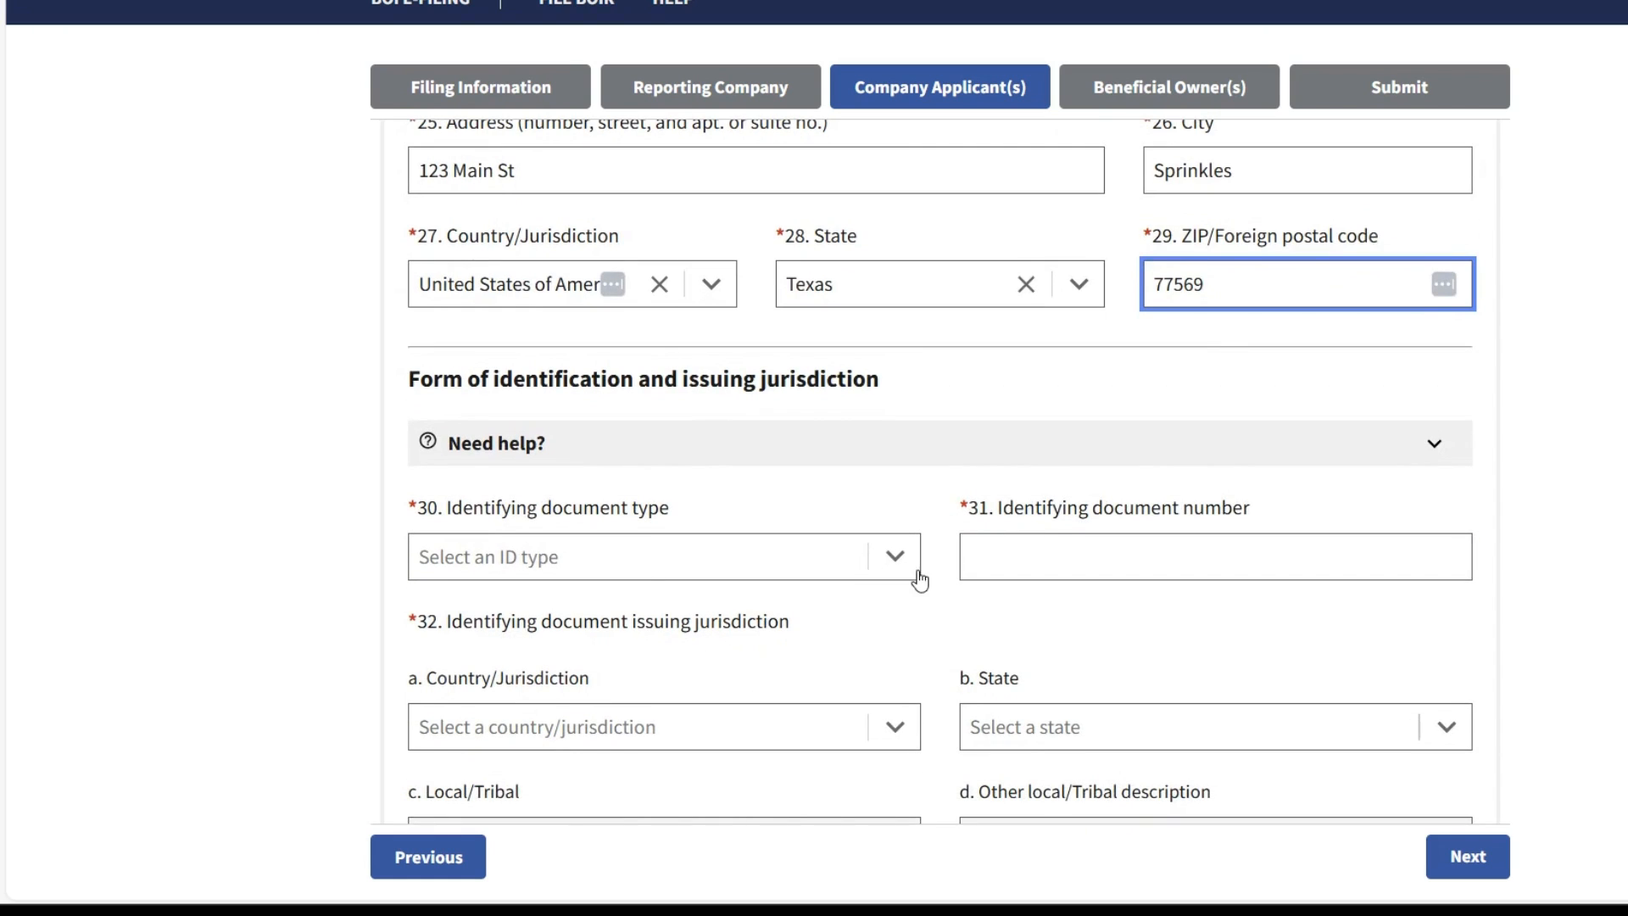
click(906, 573)
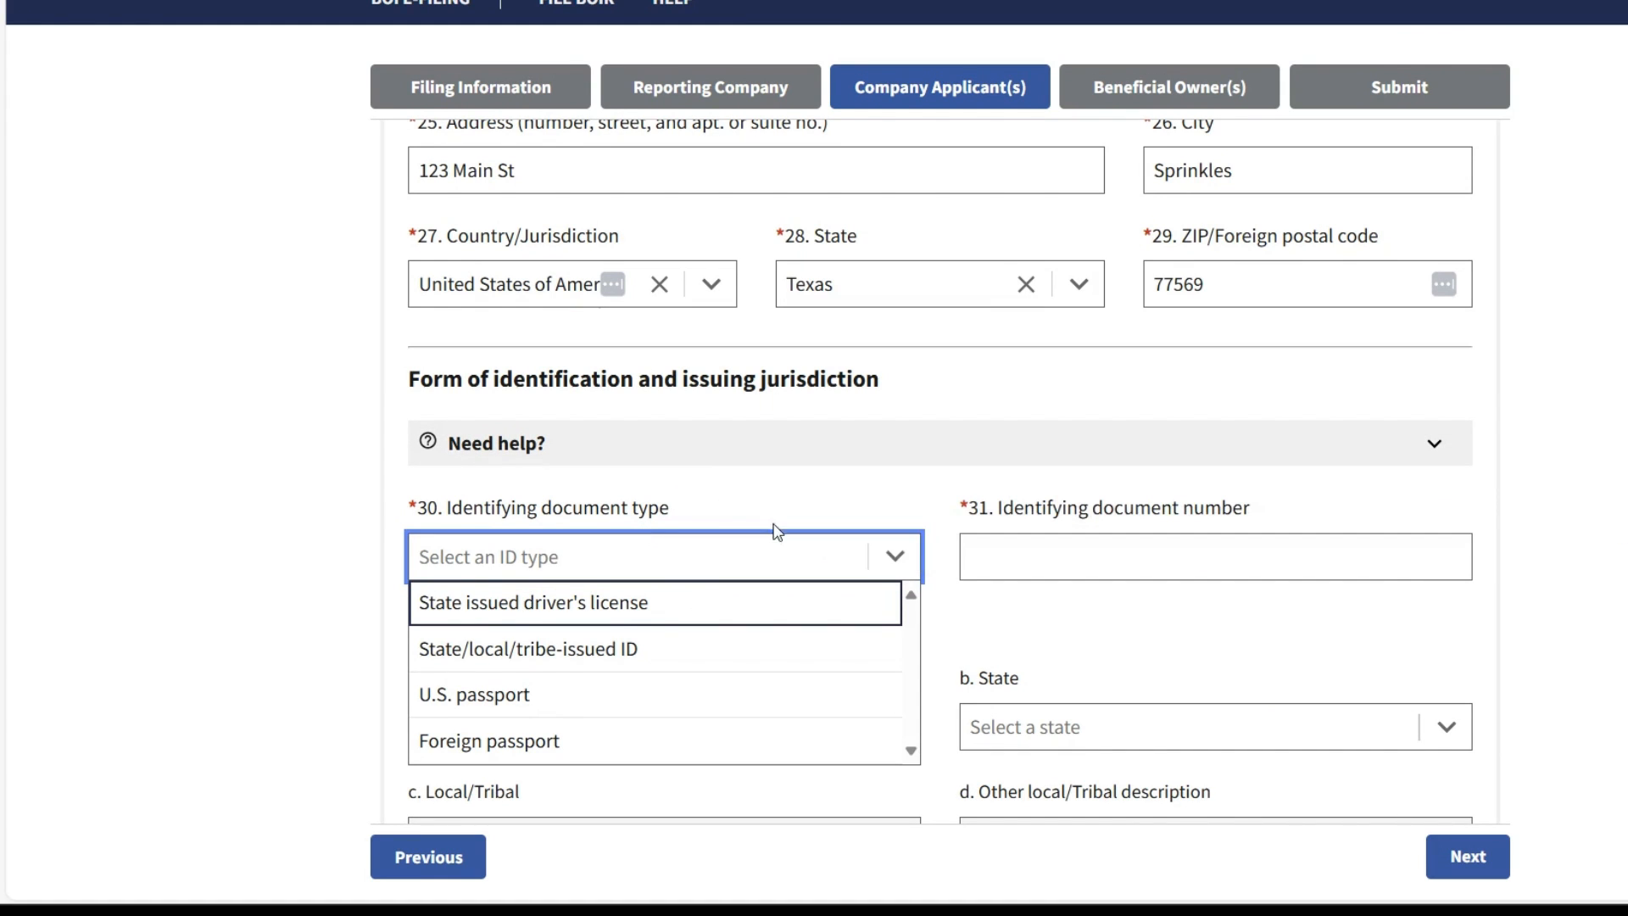
click(623, 603)
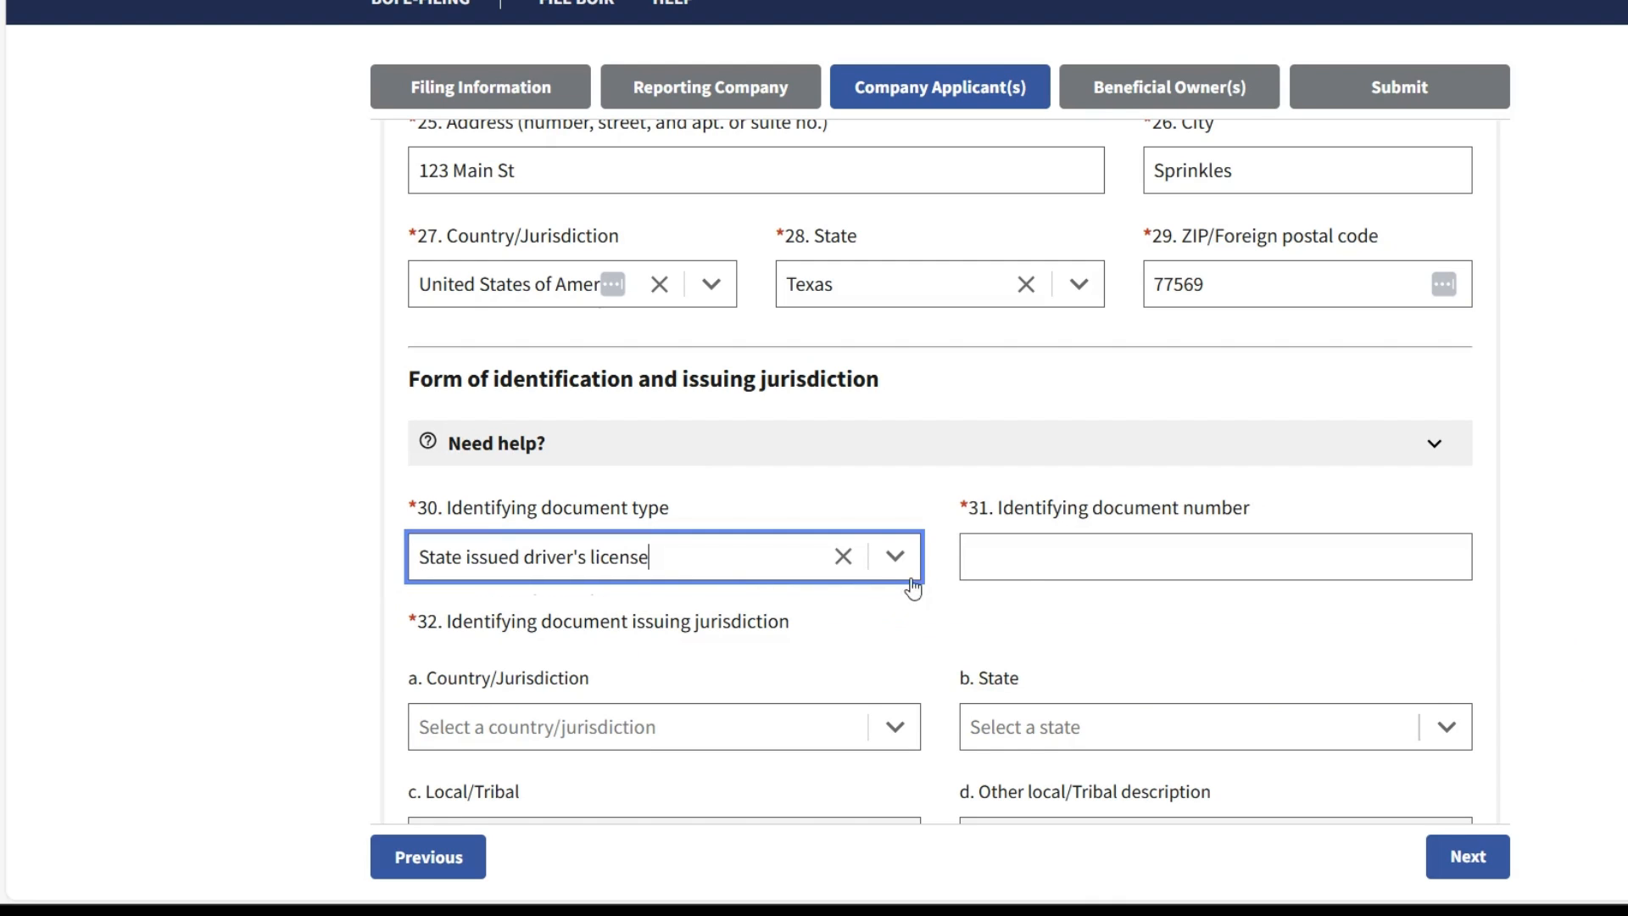
click(1033, 560)
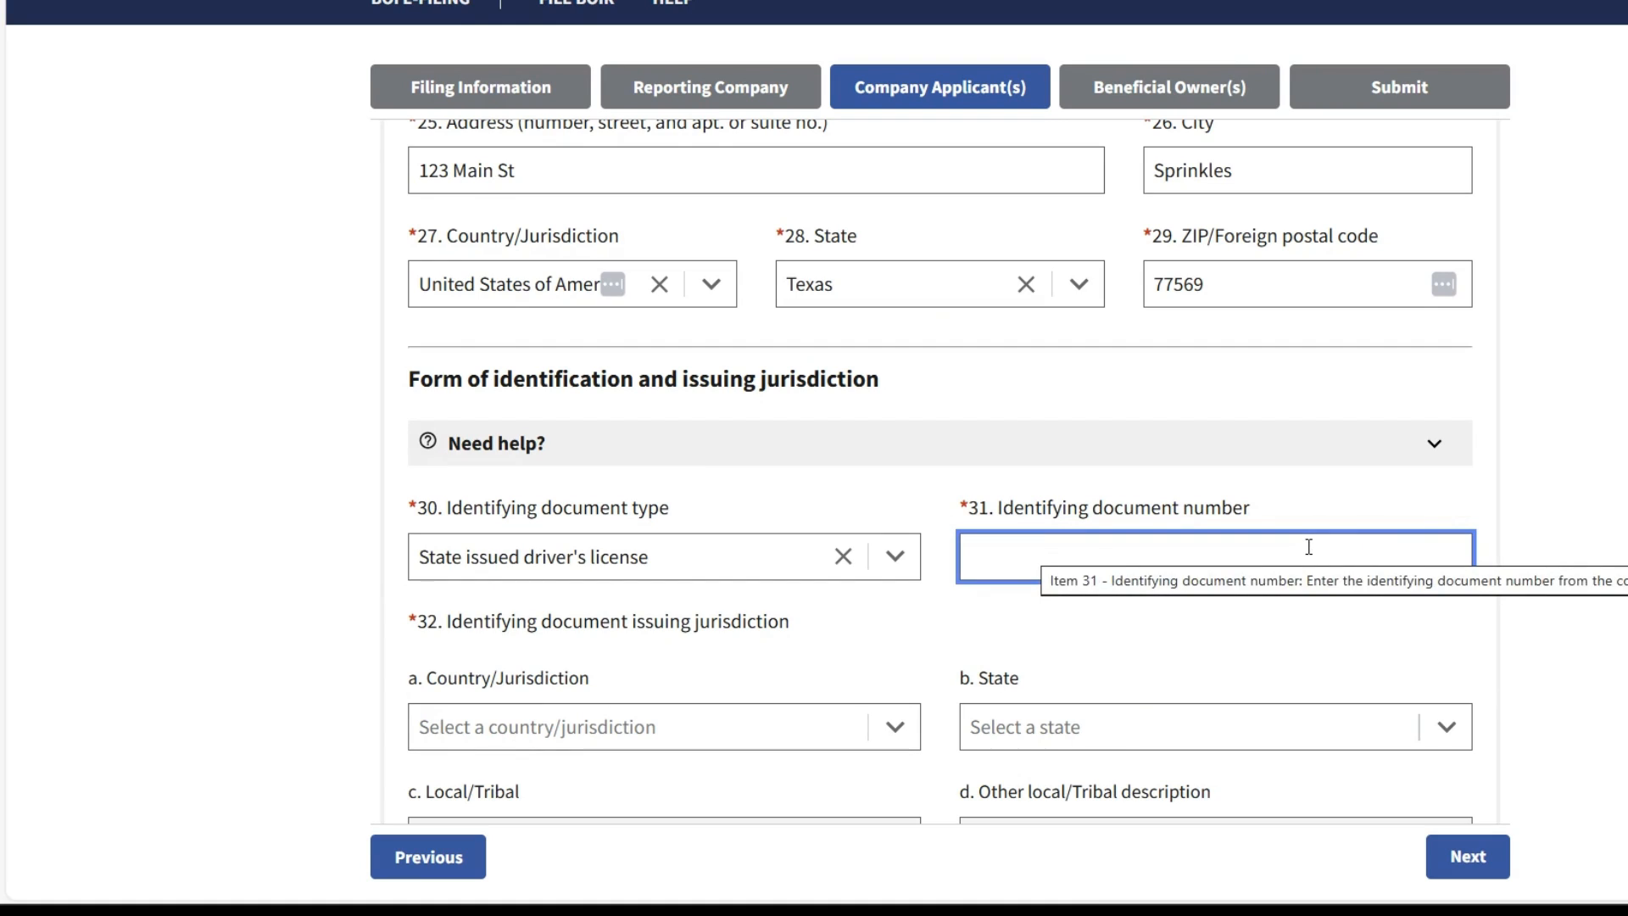
text(987)
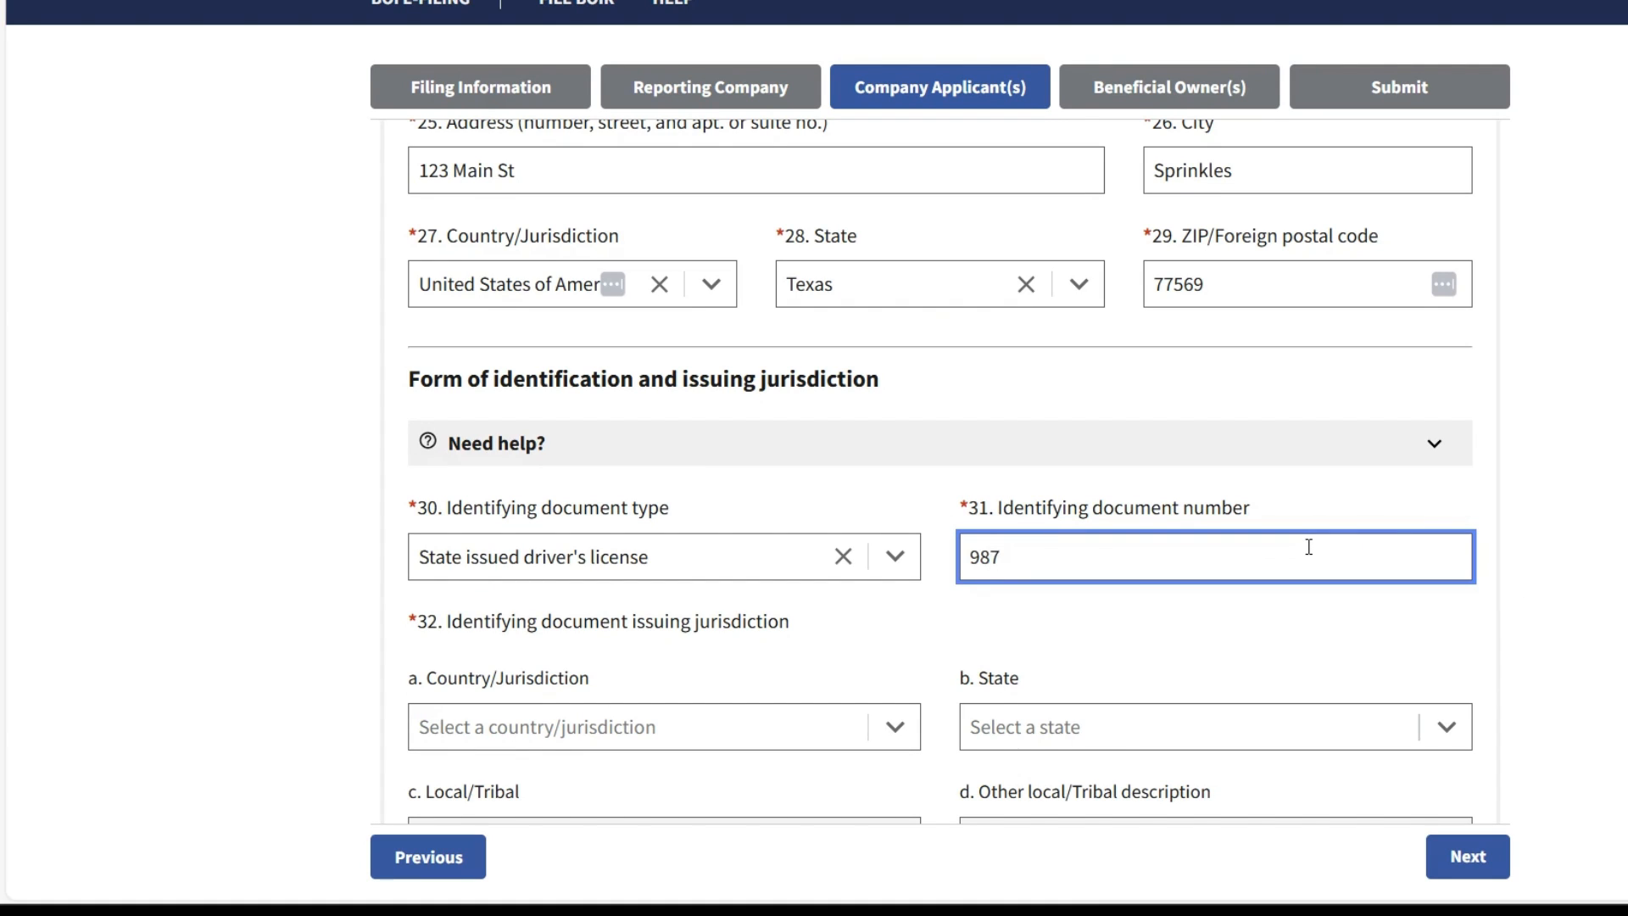
text(654321)
Set the license's issuing jurisdiction to United States of America, Texas
click(894, 729)
click(665, 775)
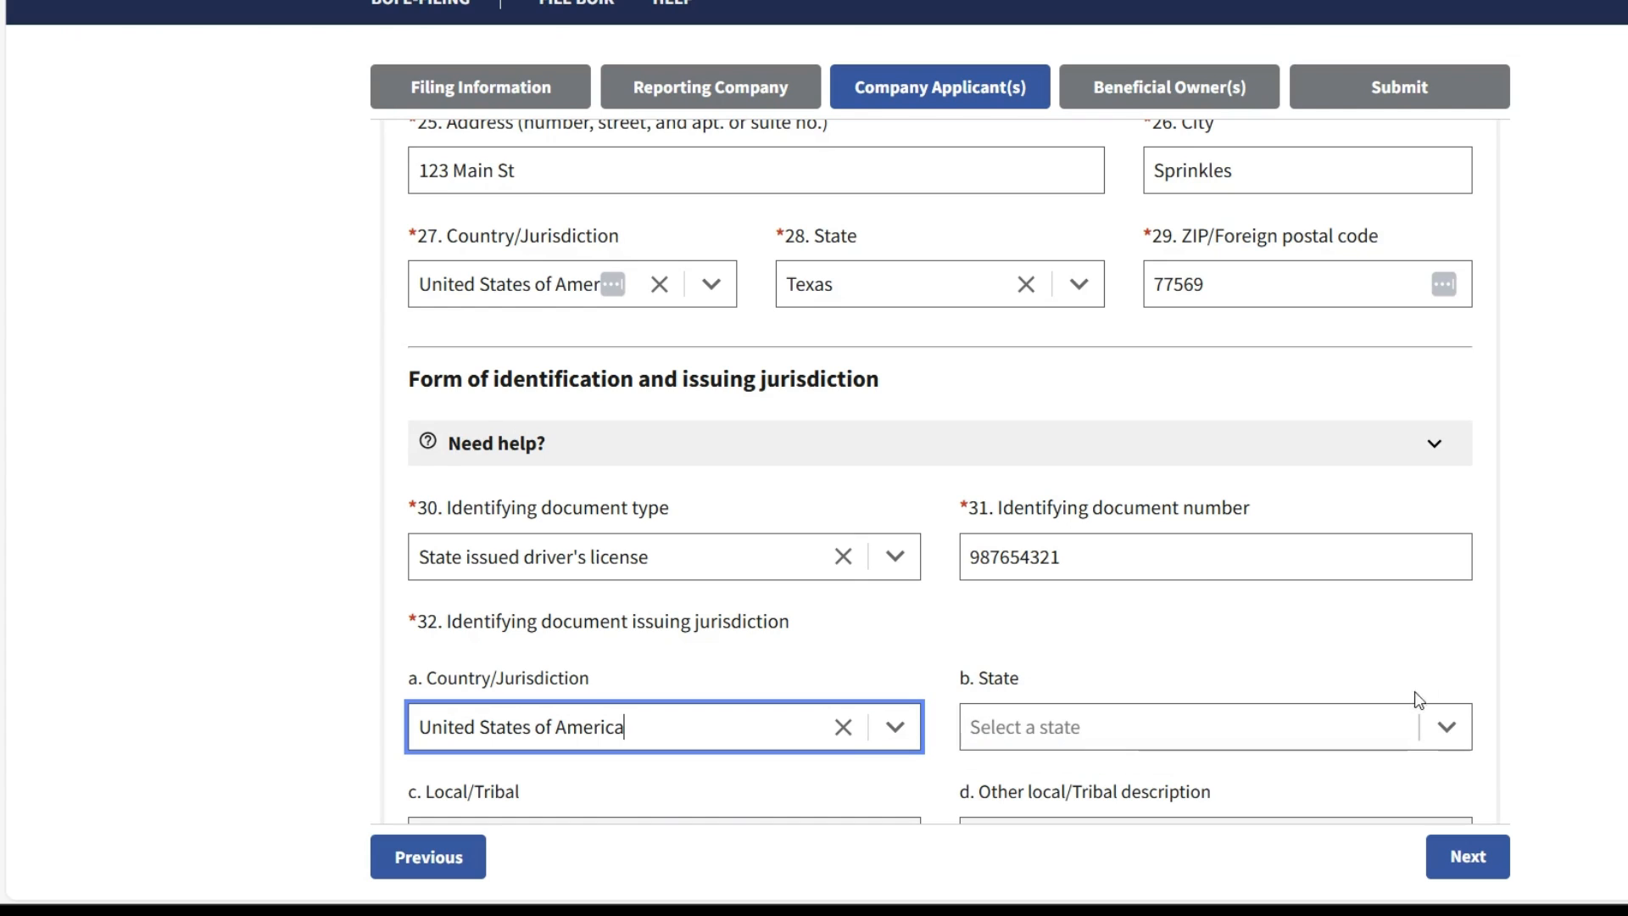
click(1452, 736)
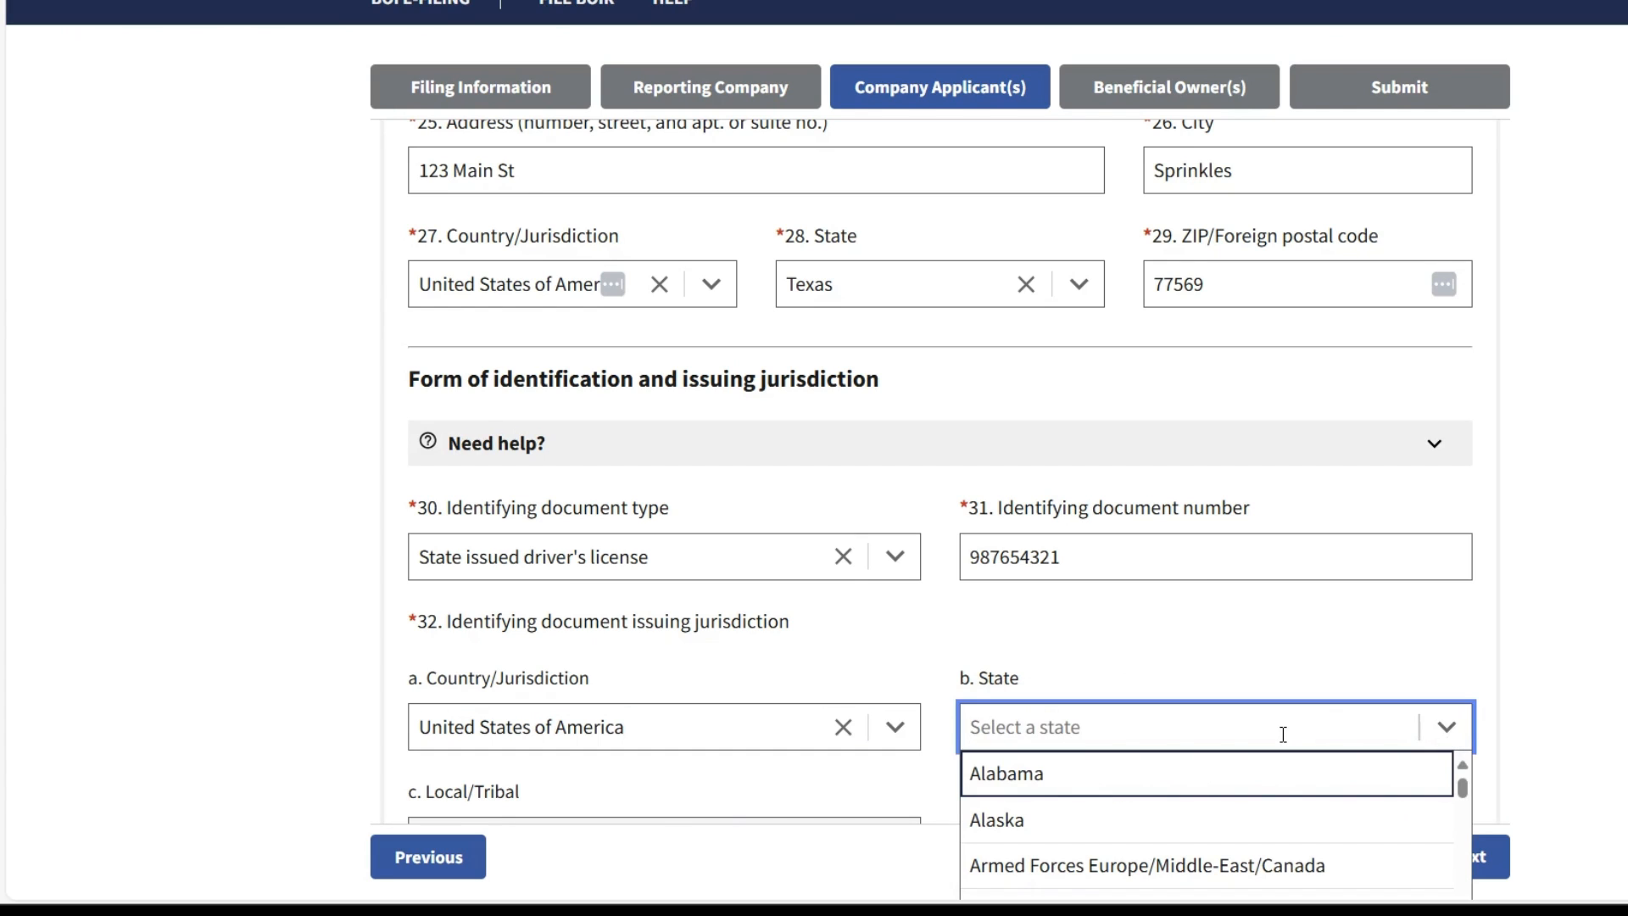
text(texas)
click(1120, 772)
Attach License number.jpg as the applicant's ID image and move on to Beneficial Owner(s)
scroll(1086, 717, down, 1)
scroll(1092, 658, down, 2)
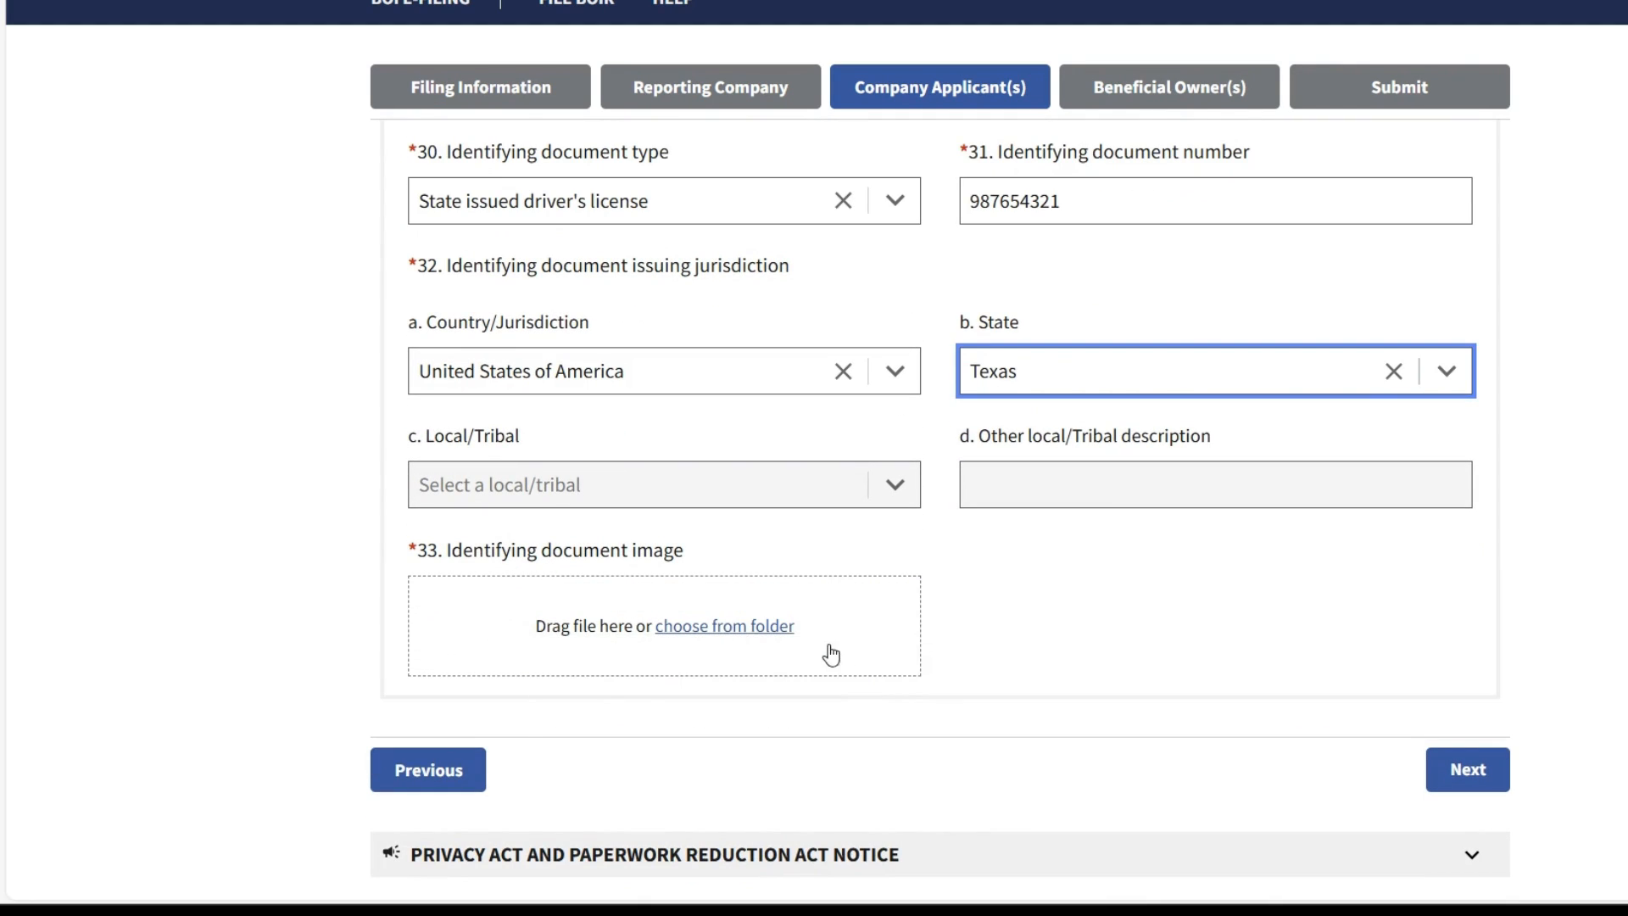
click(733, 629)
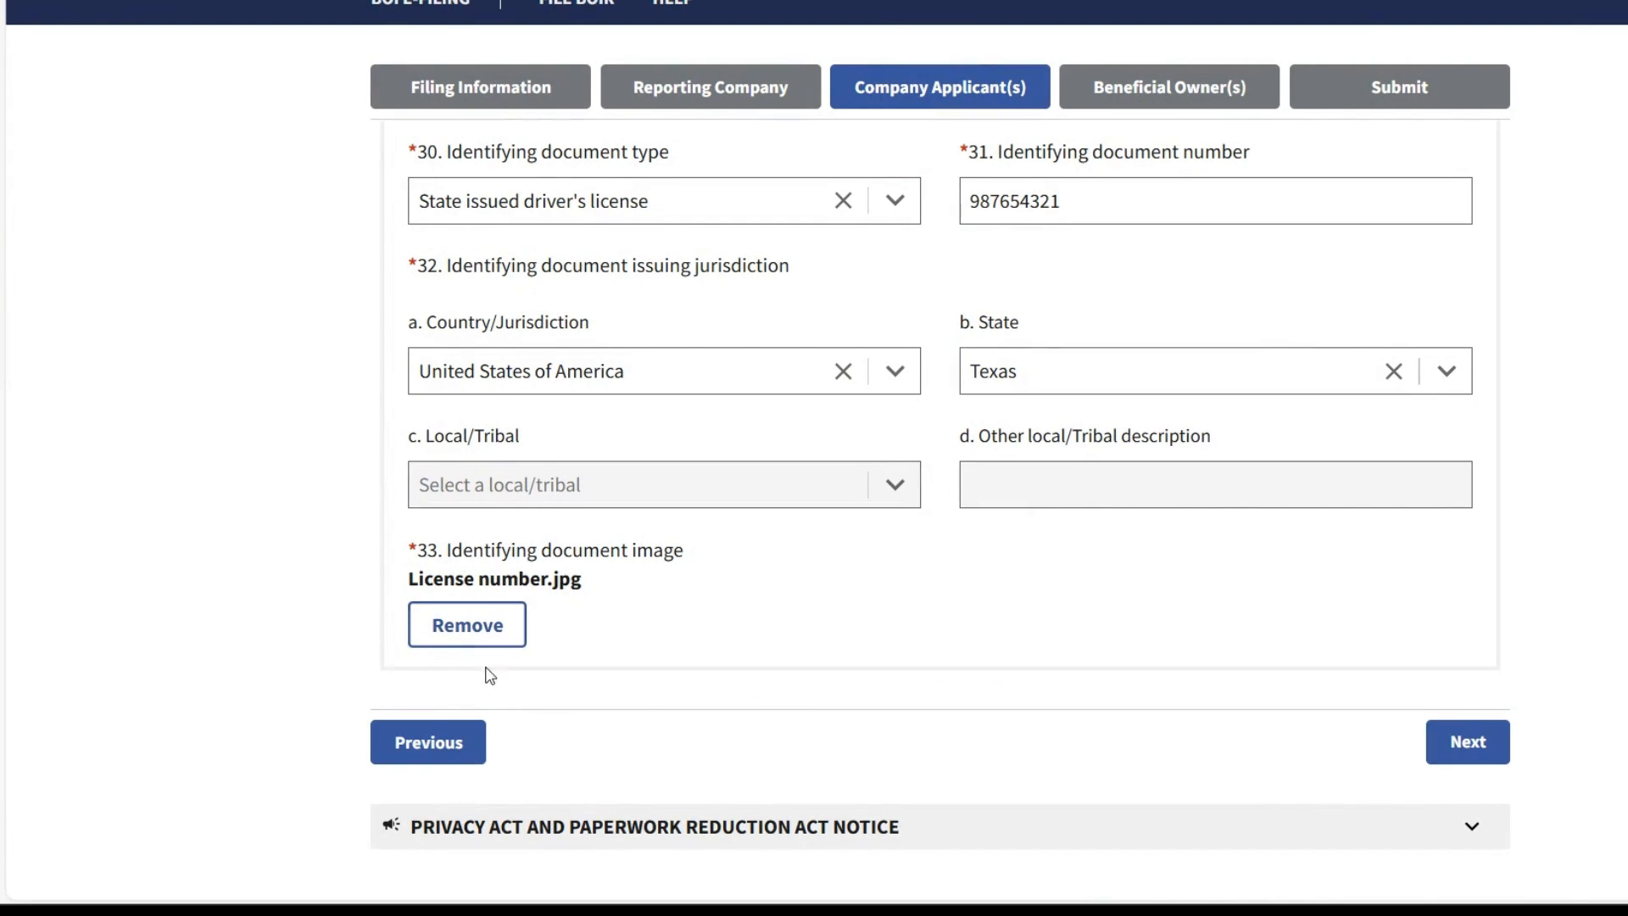
click(1477, 752)
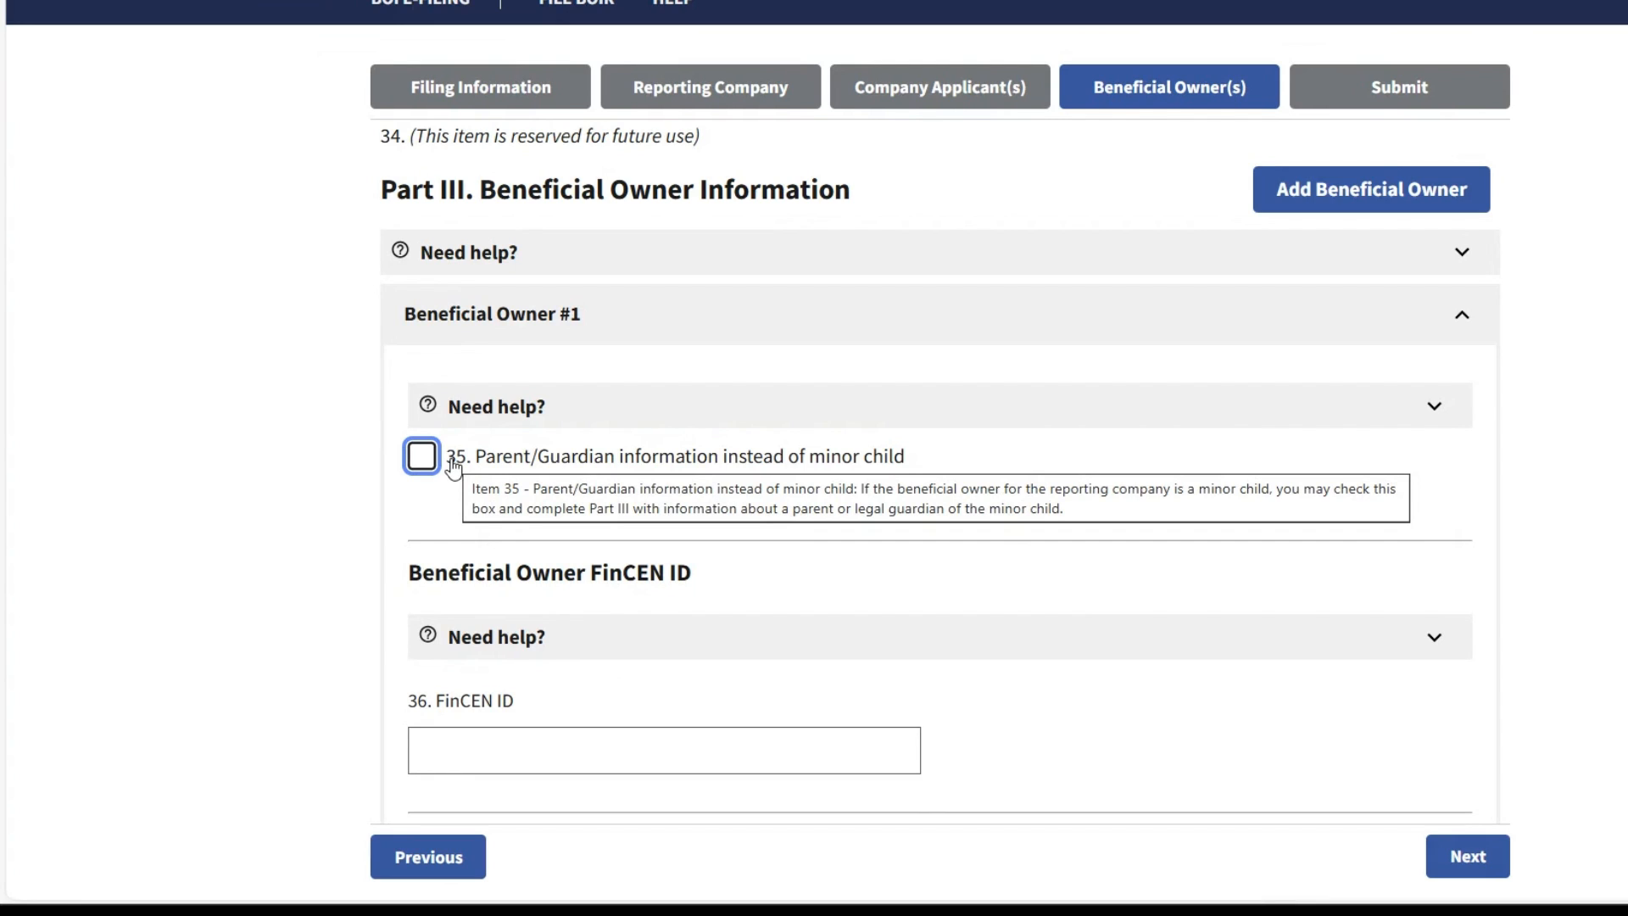
Enter Beneficial Owner #1's last name, first name, and date of birth 01/01/1996
scroll(797, 508, down, 4)
scroll(771, 521, down, 2)
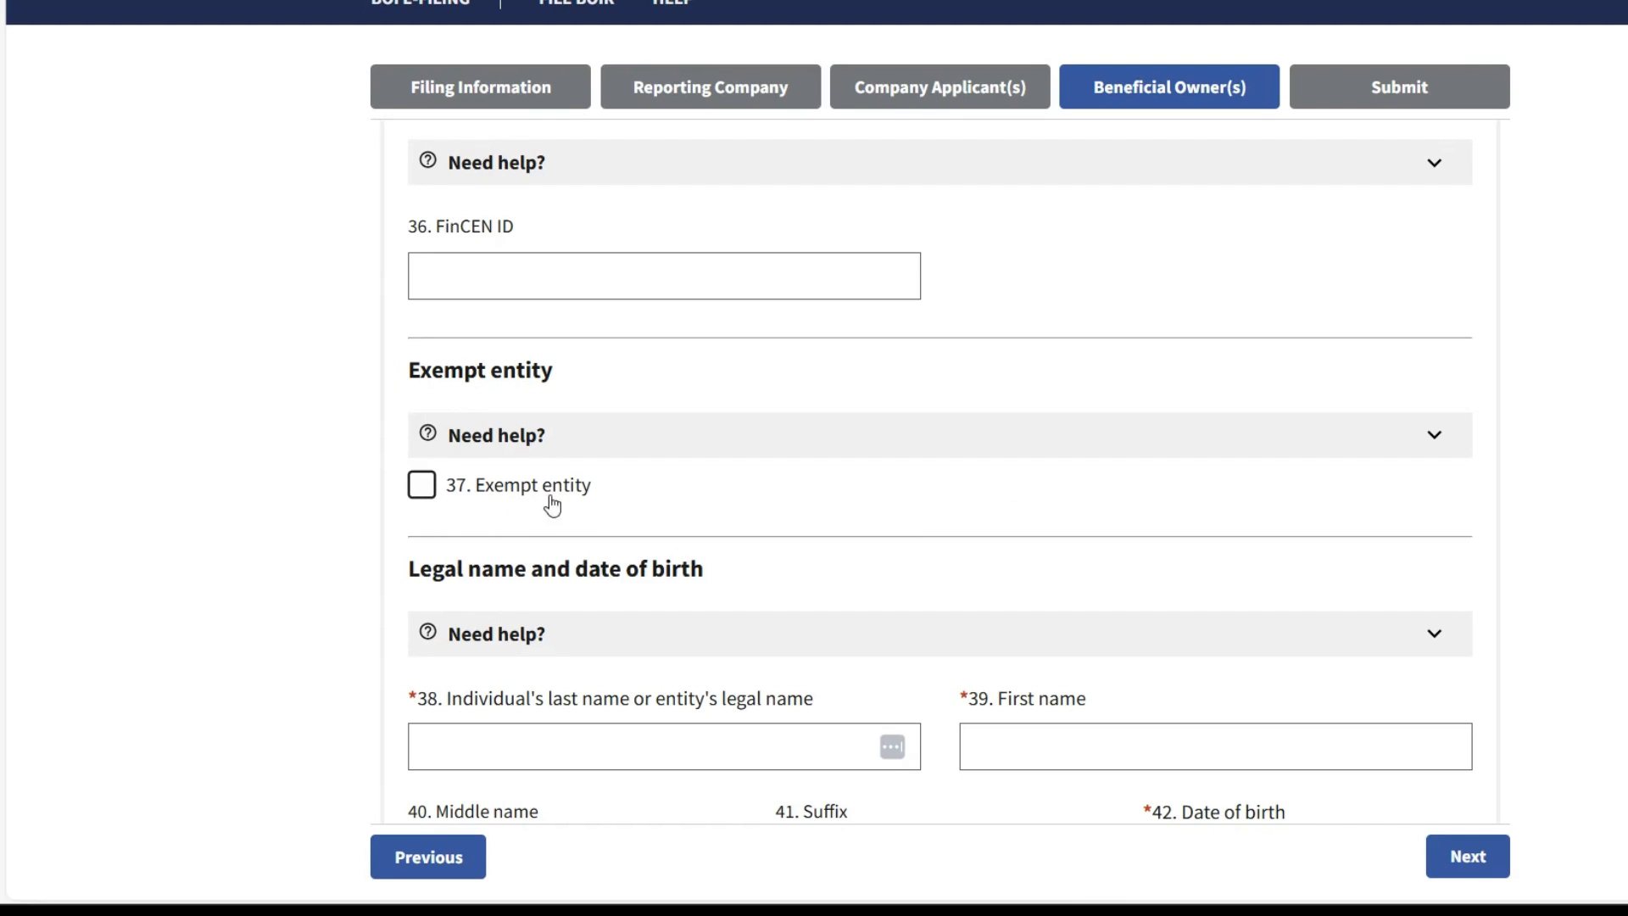
scroll(650, 494, down, 1)
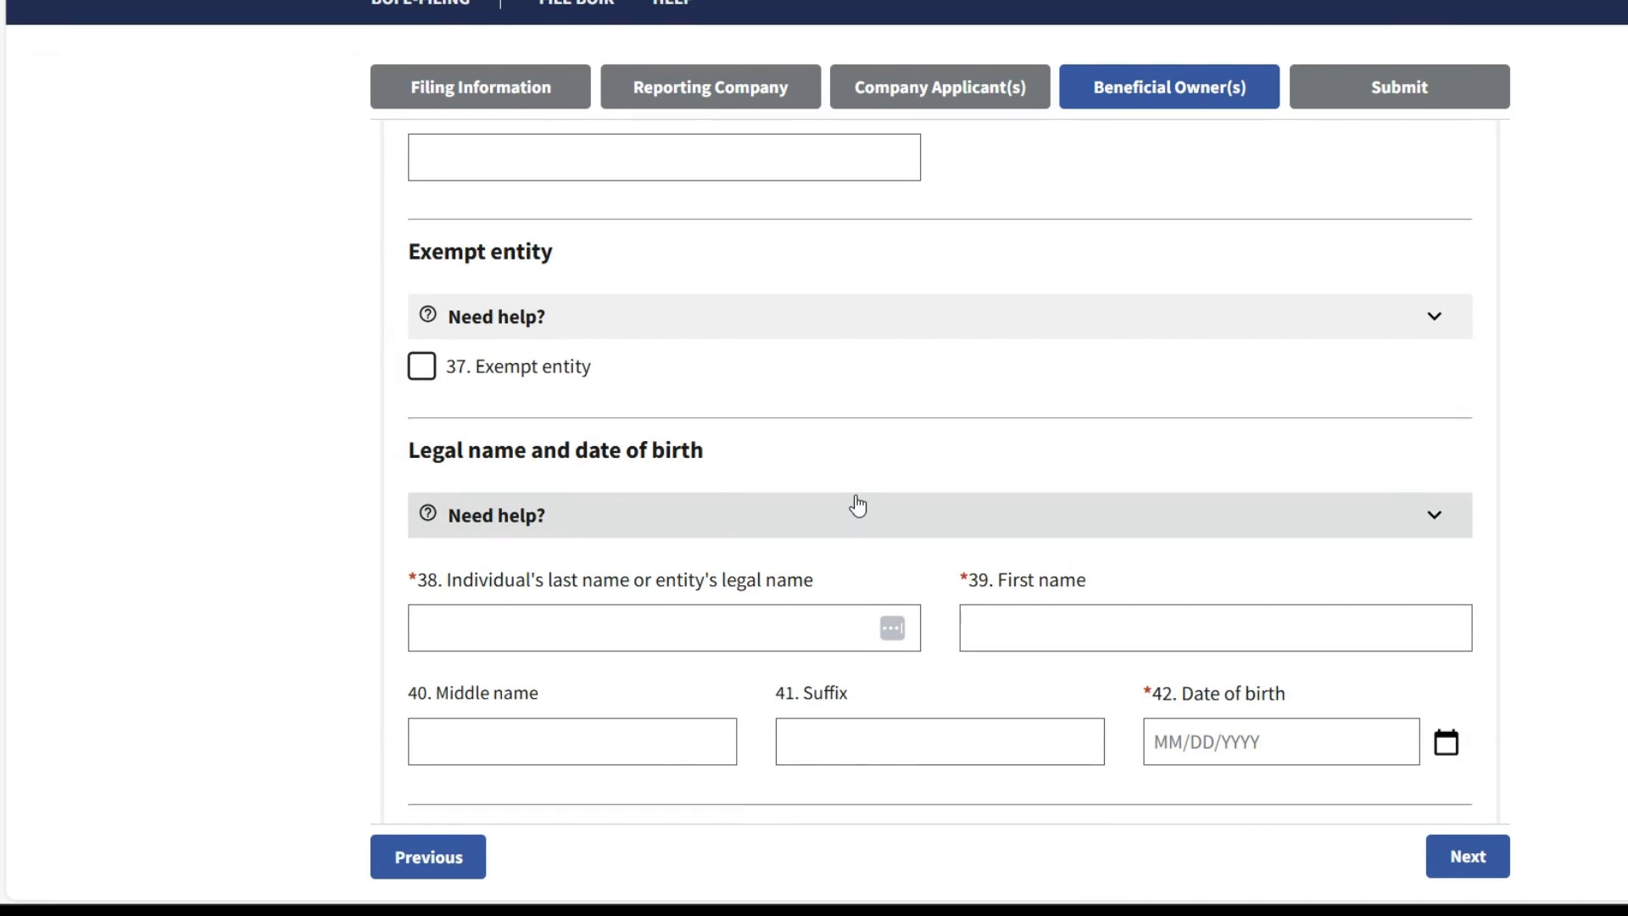
scroll(856, 505, up, 1)
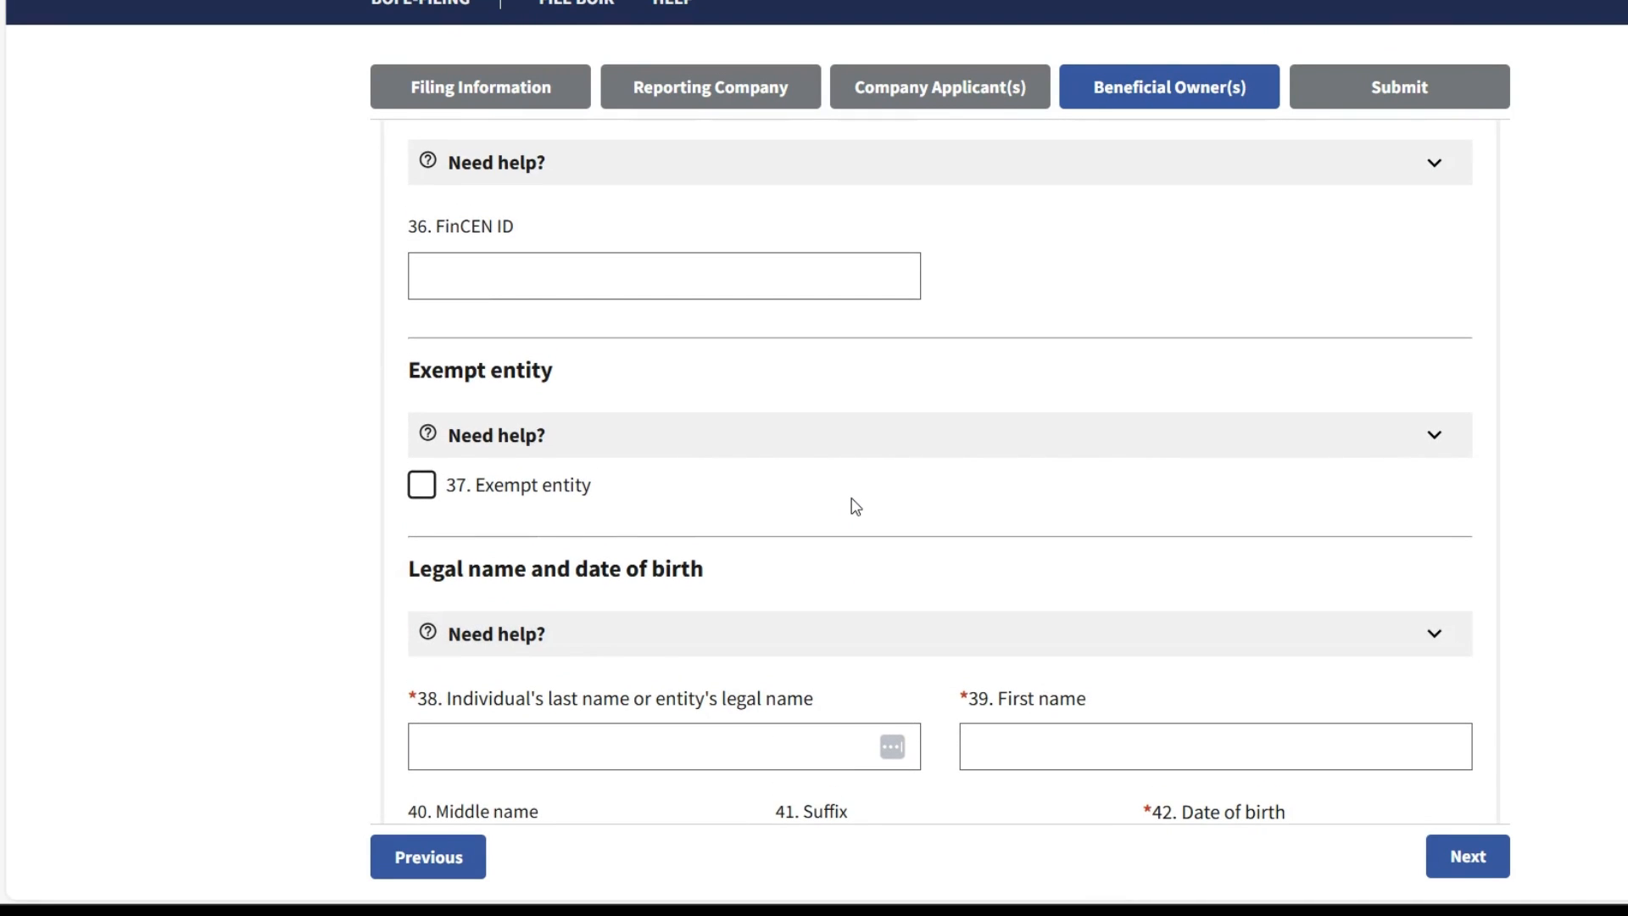
scroll(857, 505, down, 1)
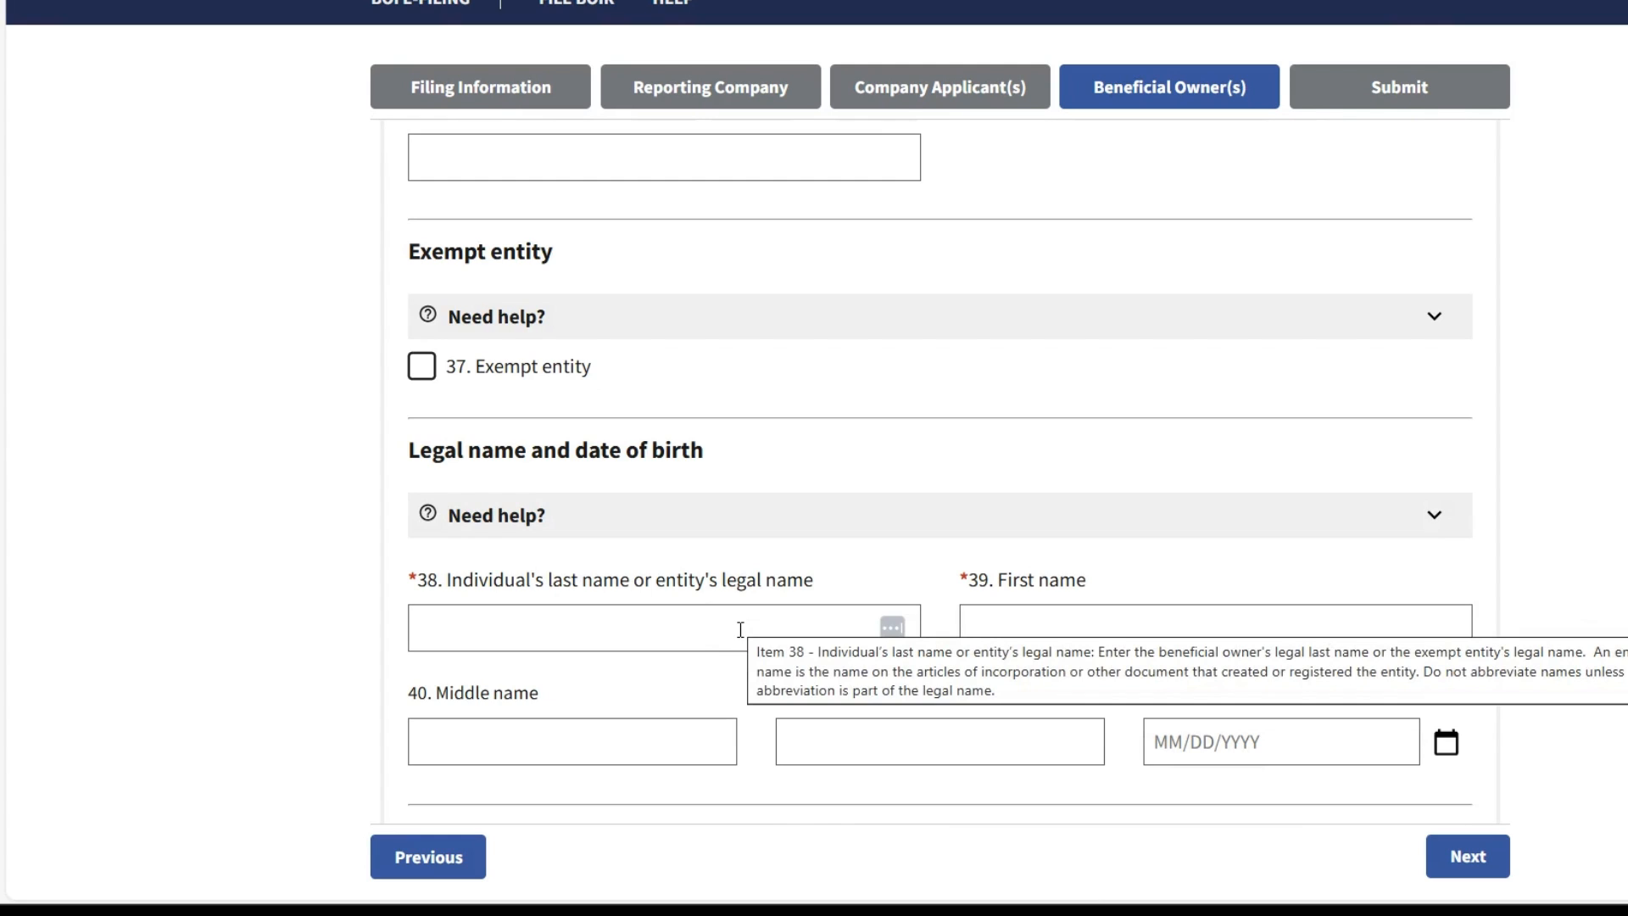
click(774, 633)
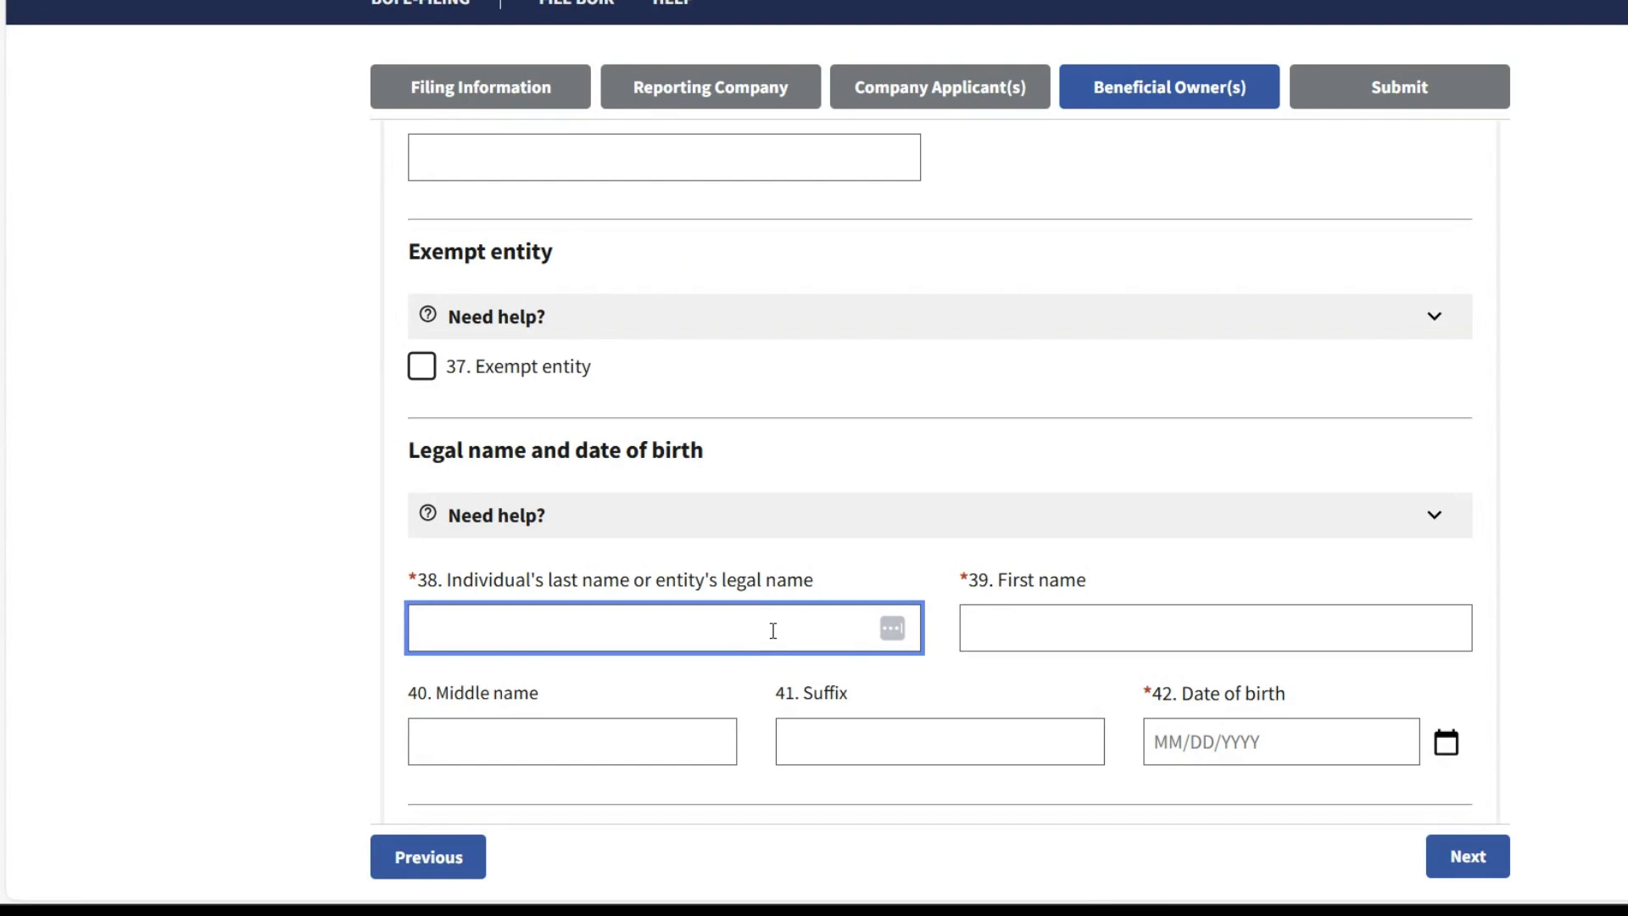
text(Smith)
key(Tab)
text(Mary)
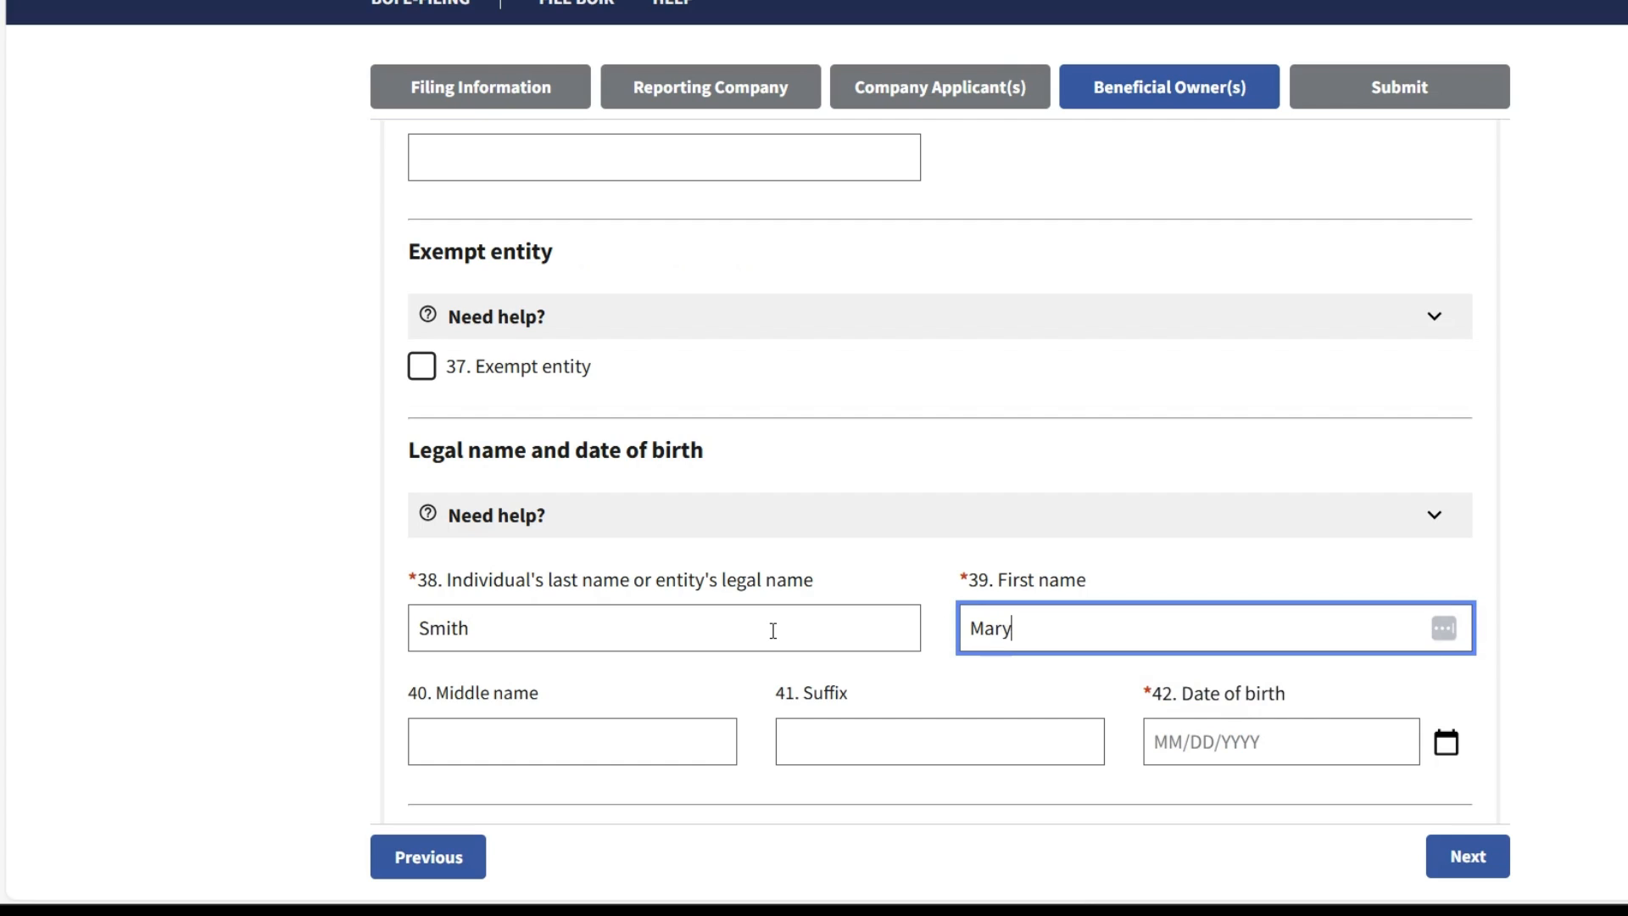
click(1197, 746)
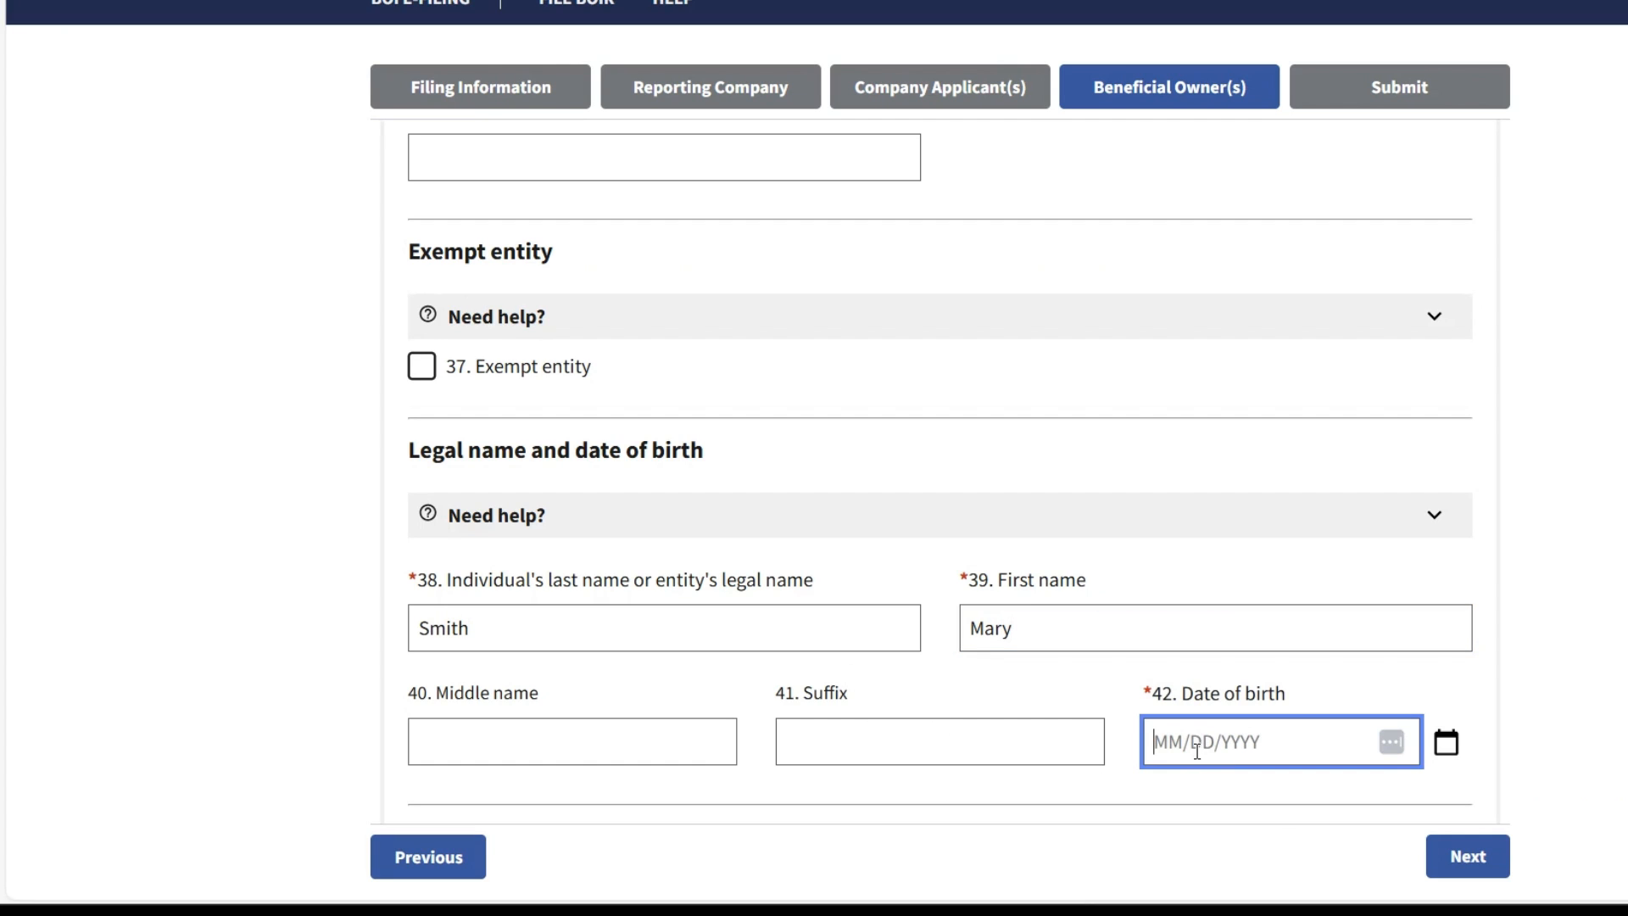
text(0101)
text(/01/)
text(1996)
Enter the owner's residential street address and city
scroll(1111, 676, down, 4)
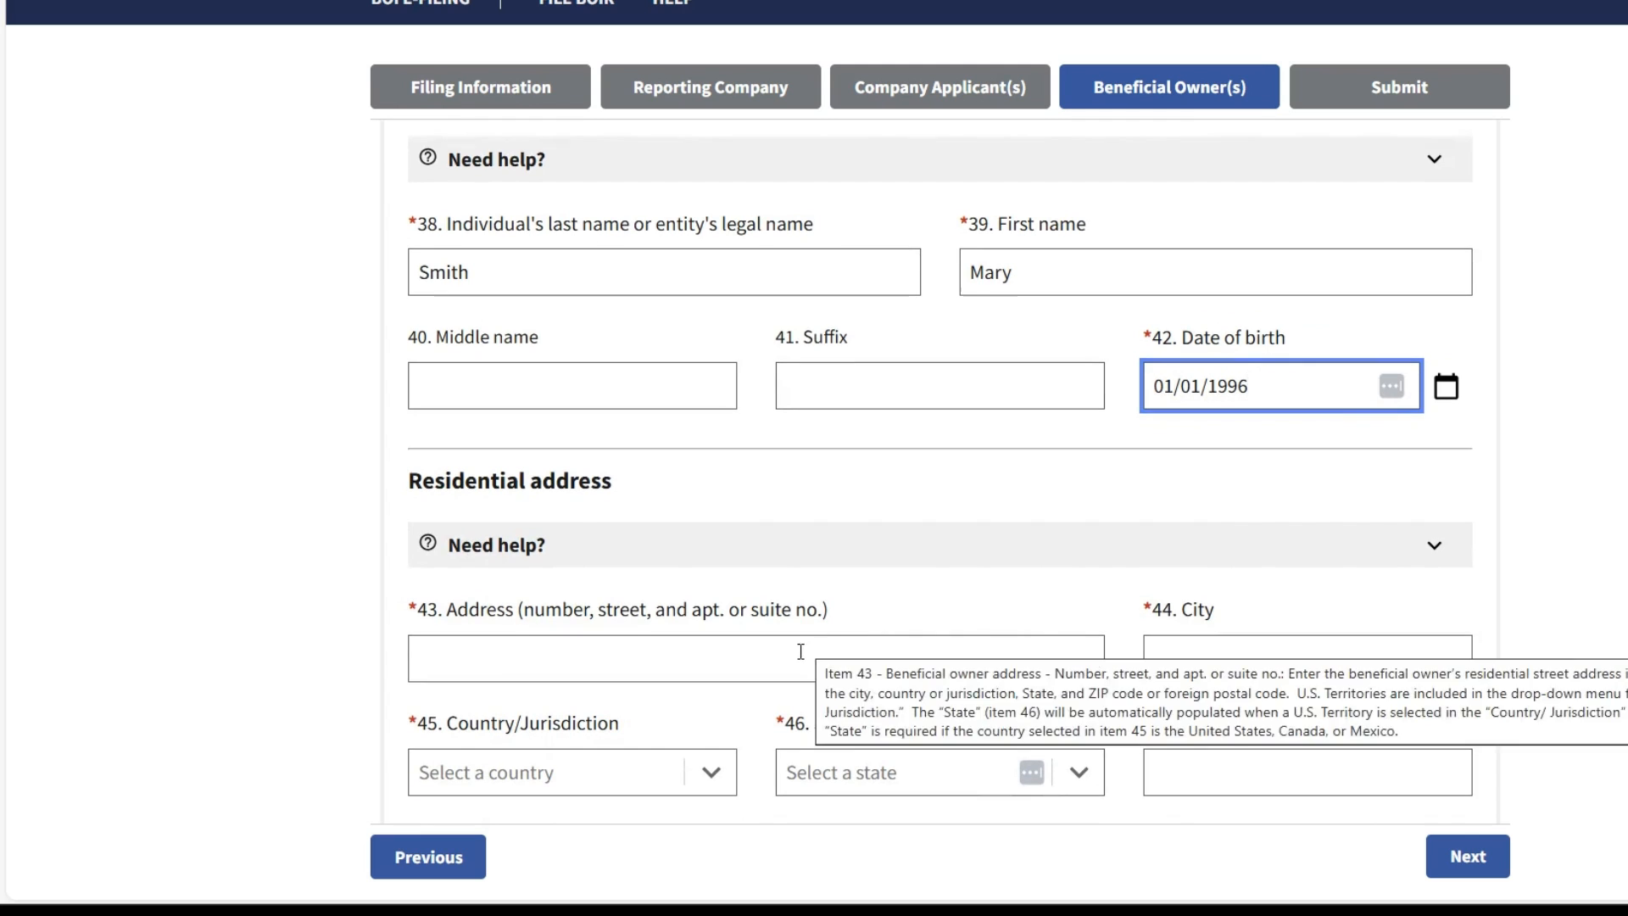
click(784, 659)
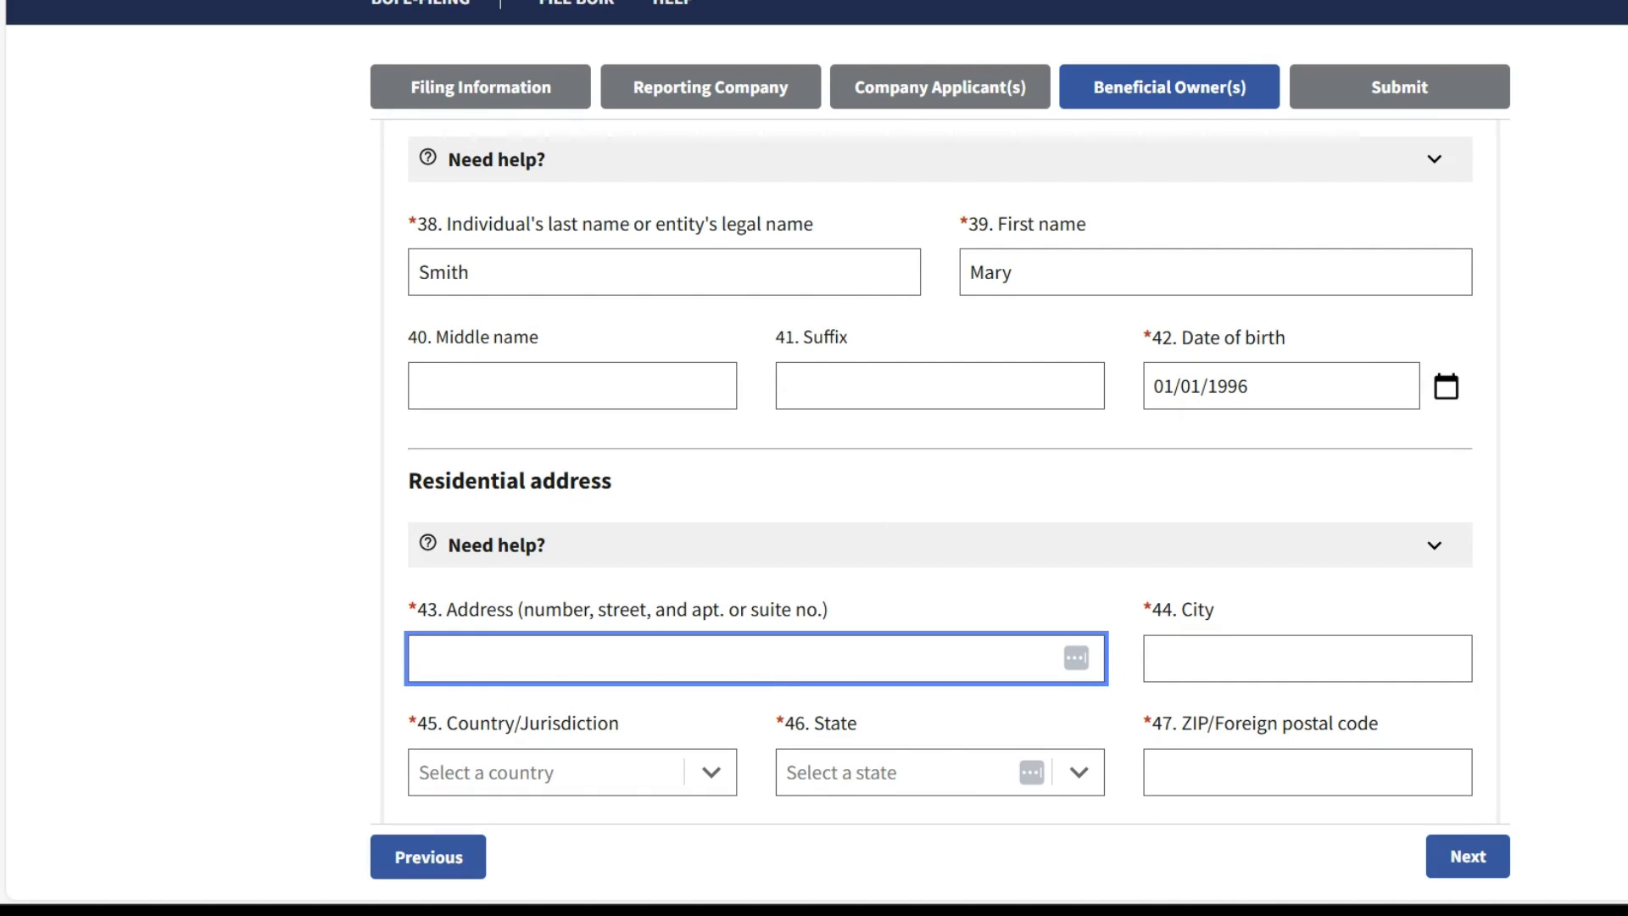
text(456 Primary St)
key(Tab)
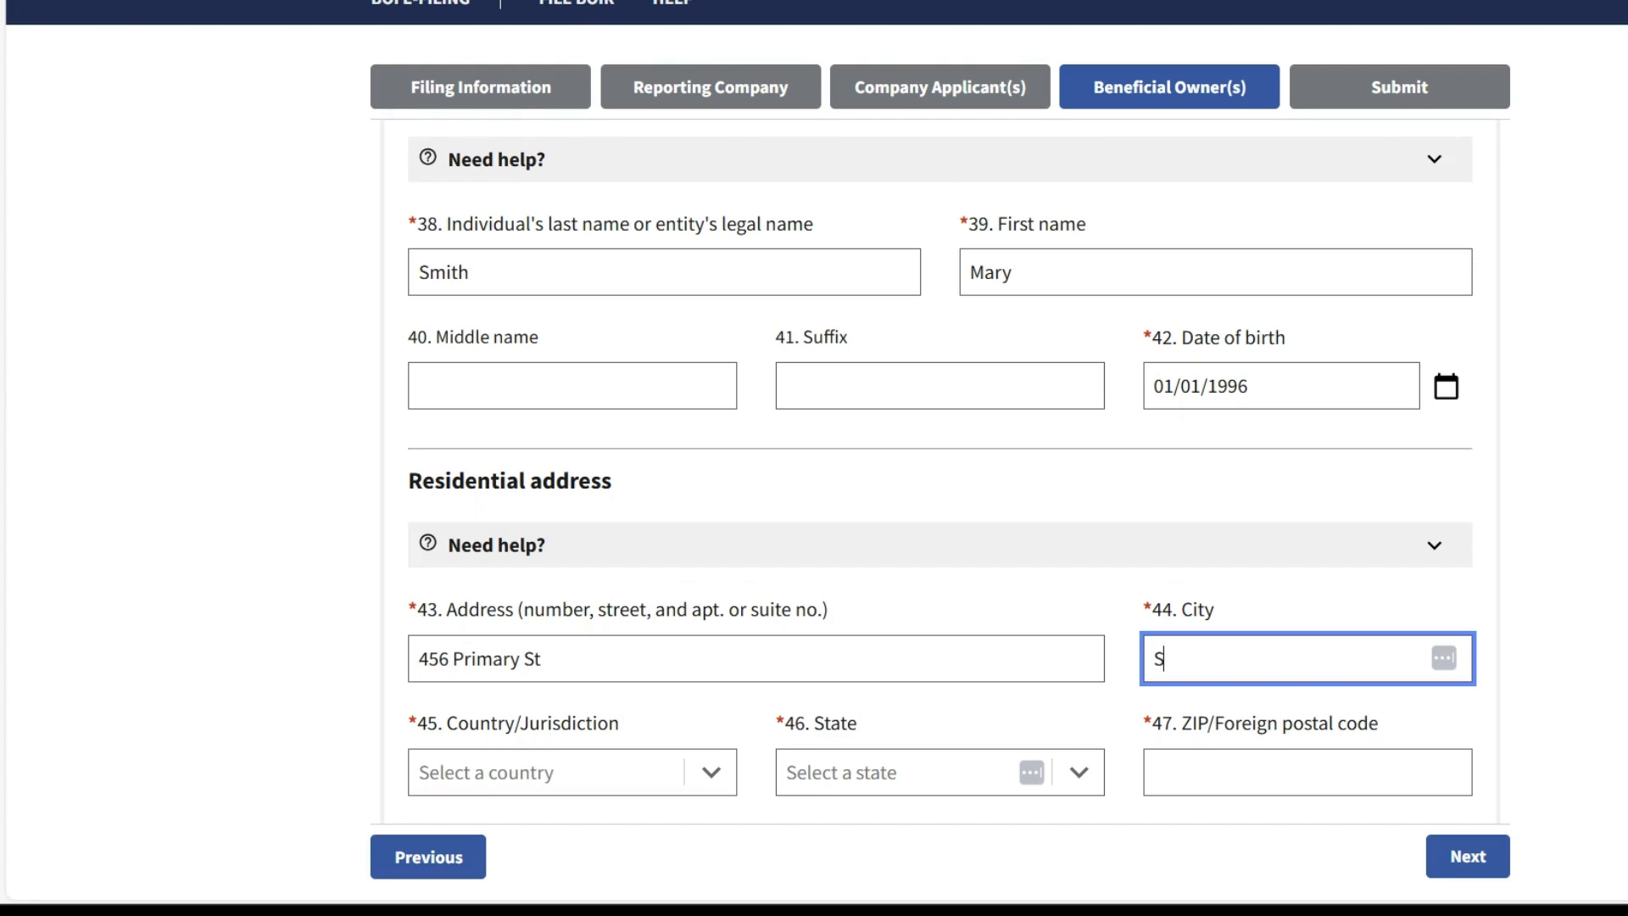
text(SPri)
key(BackSpace)
key(BackSpace)
text(prinkles)
Set the residence country to United States of America and state to Texas, and add the ZIP code
key(Tab)
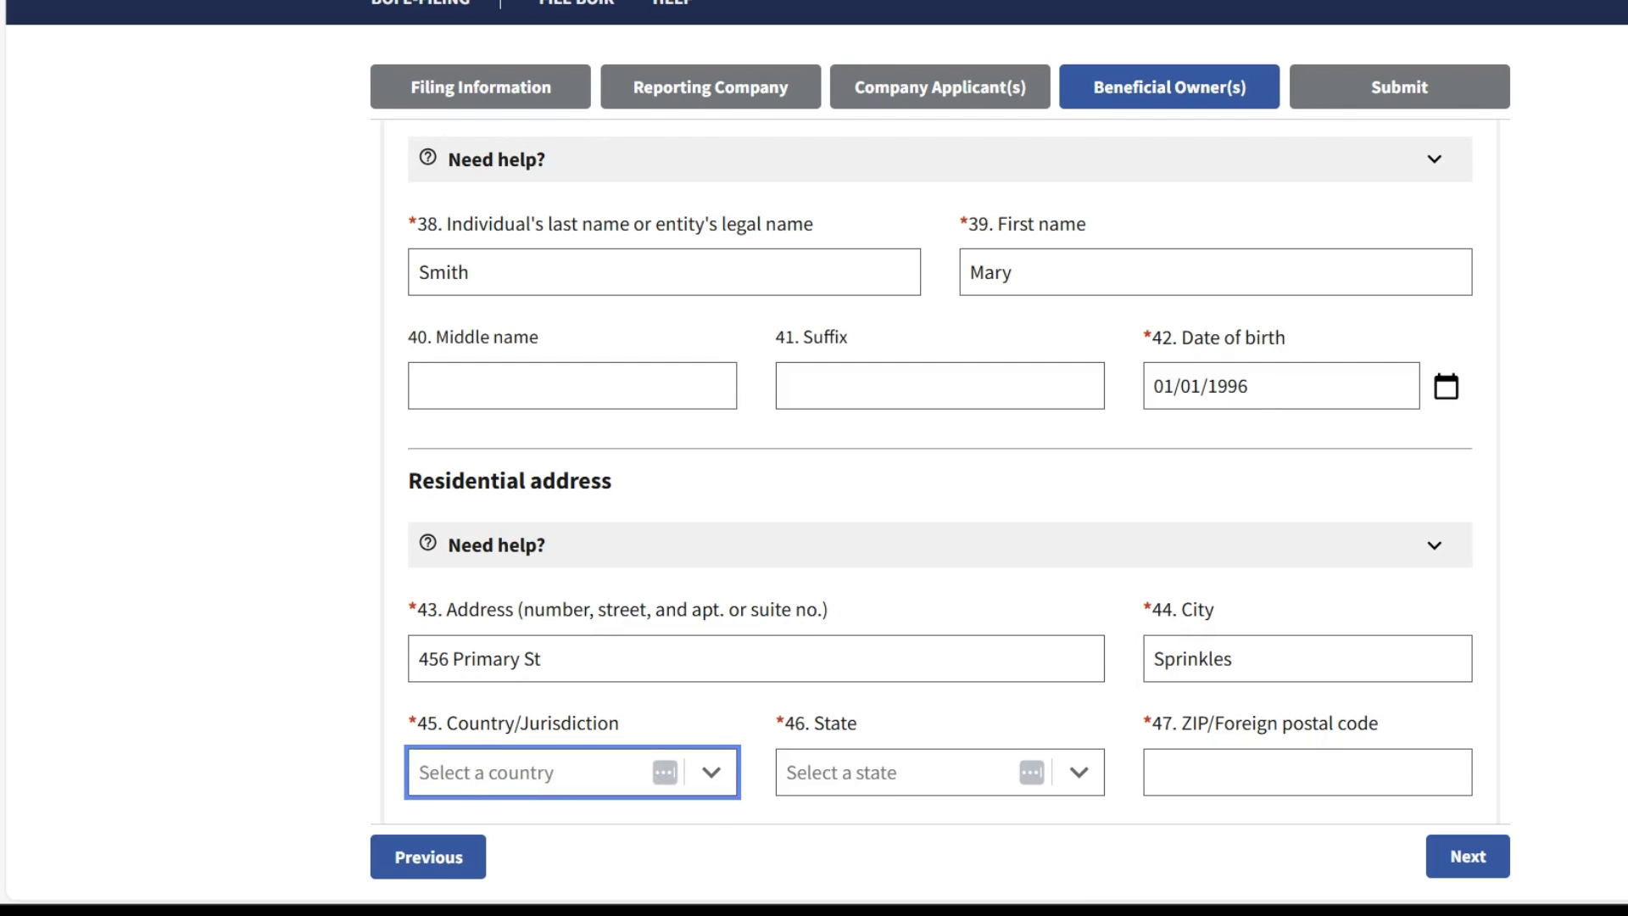
text(u)
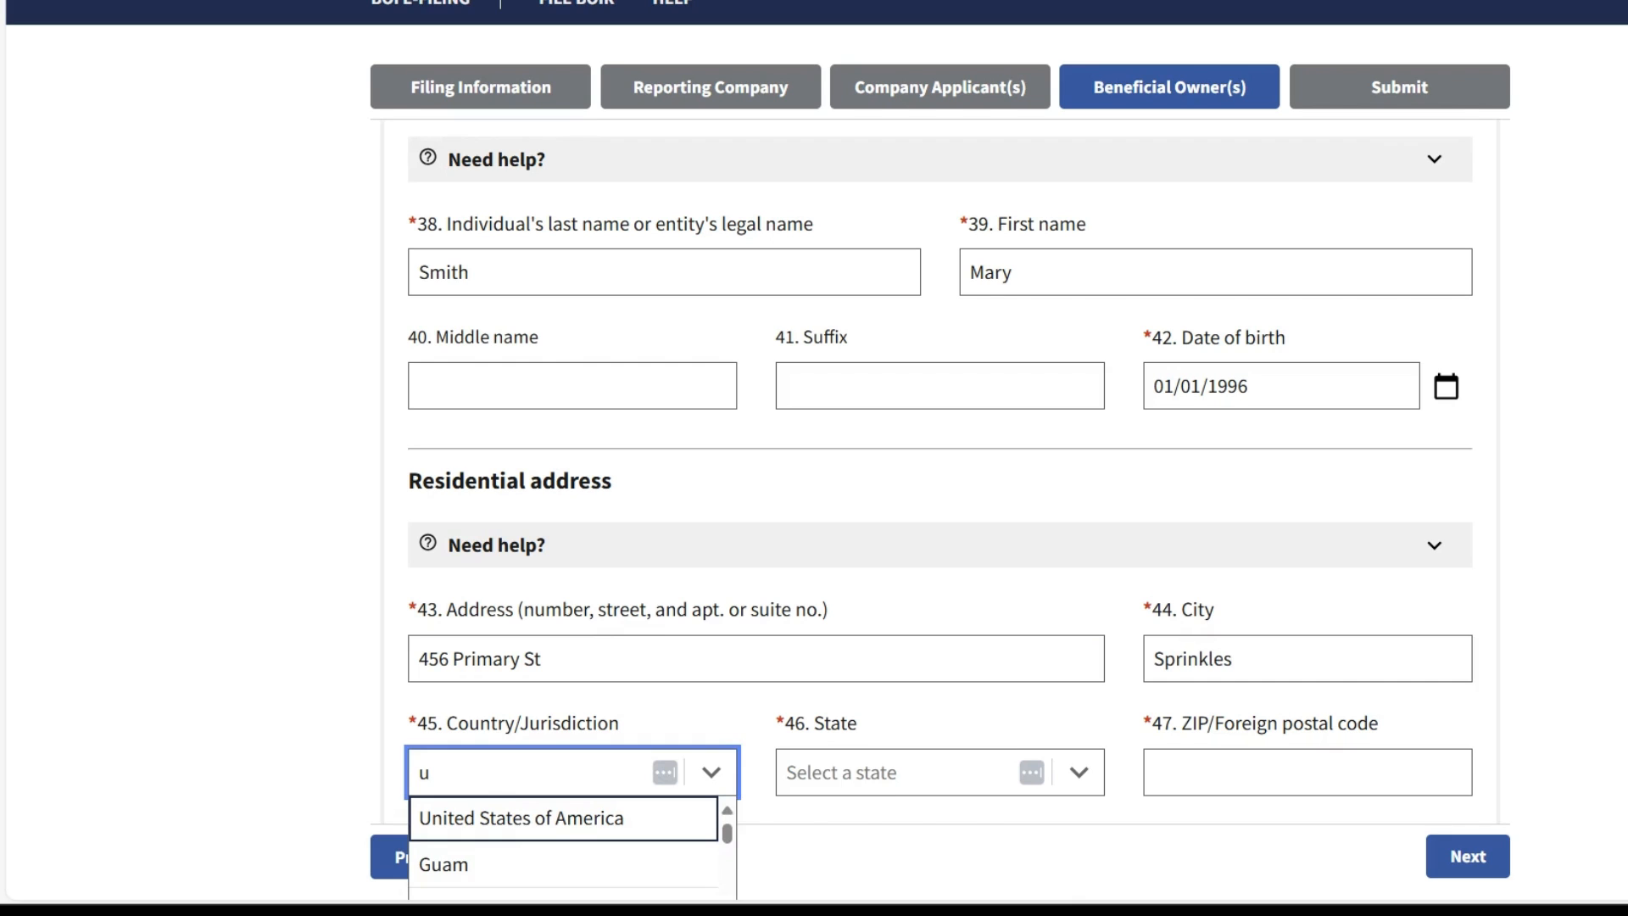
click(623, 856)
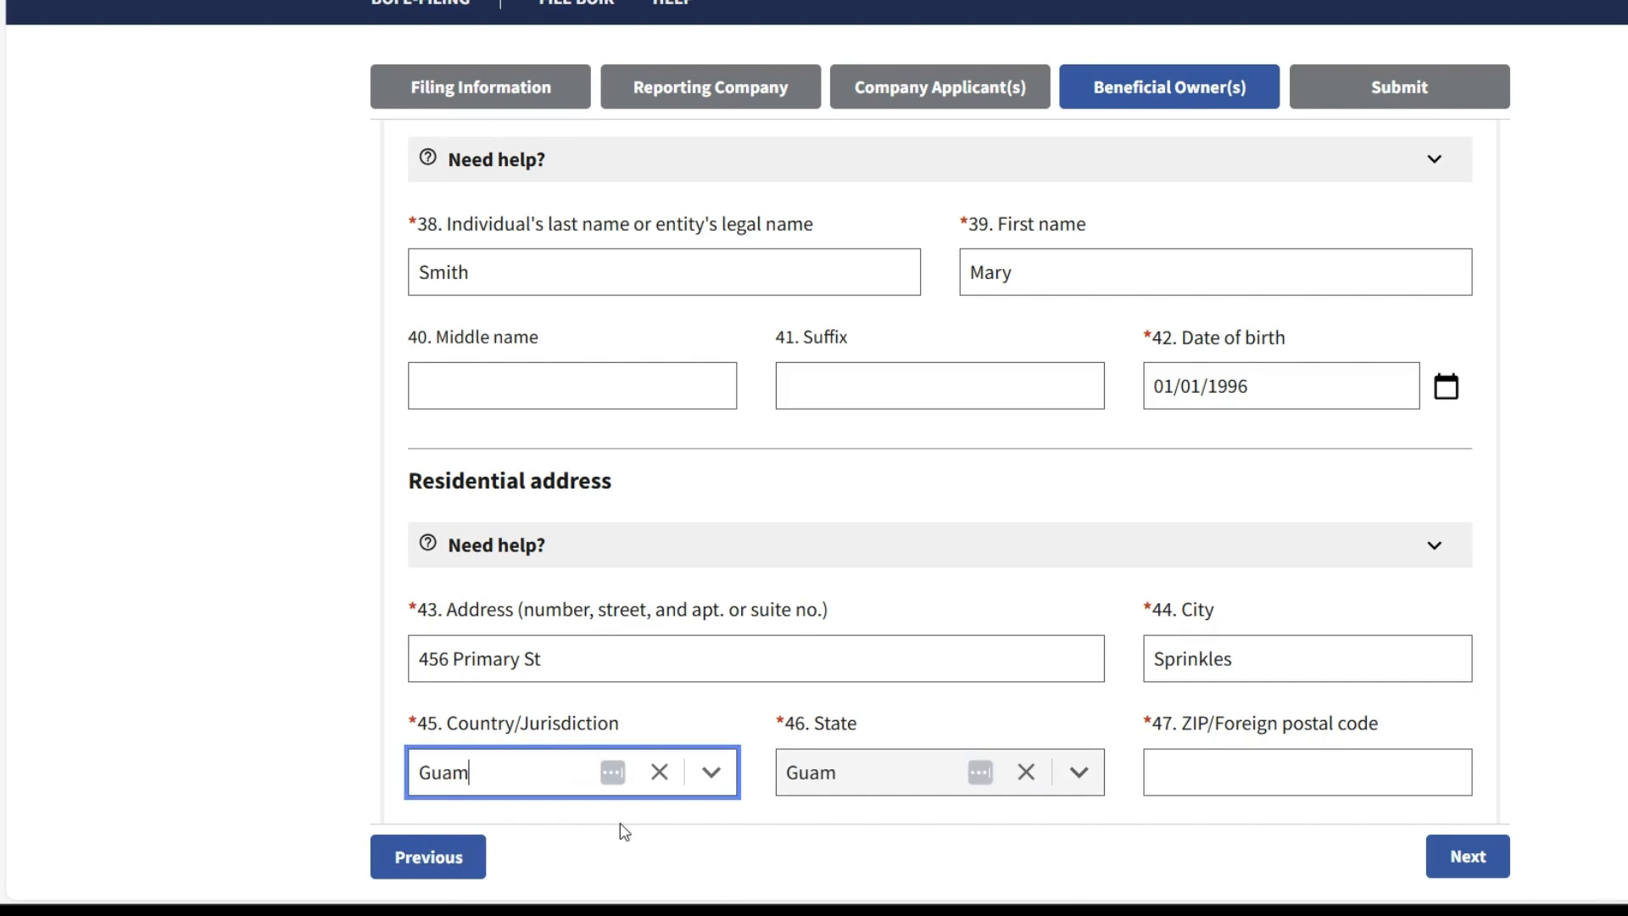
click(669, 789)
click(538, 819)
click(924, 774)
text(tex)
click(936, 856)
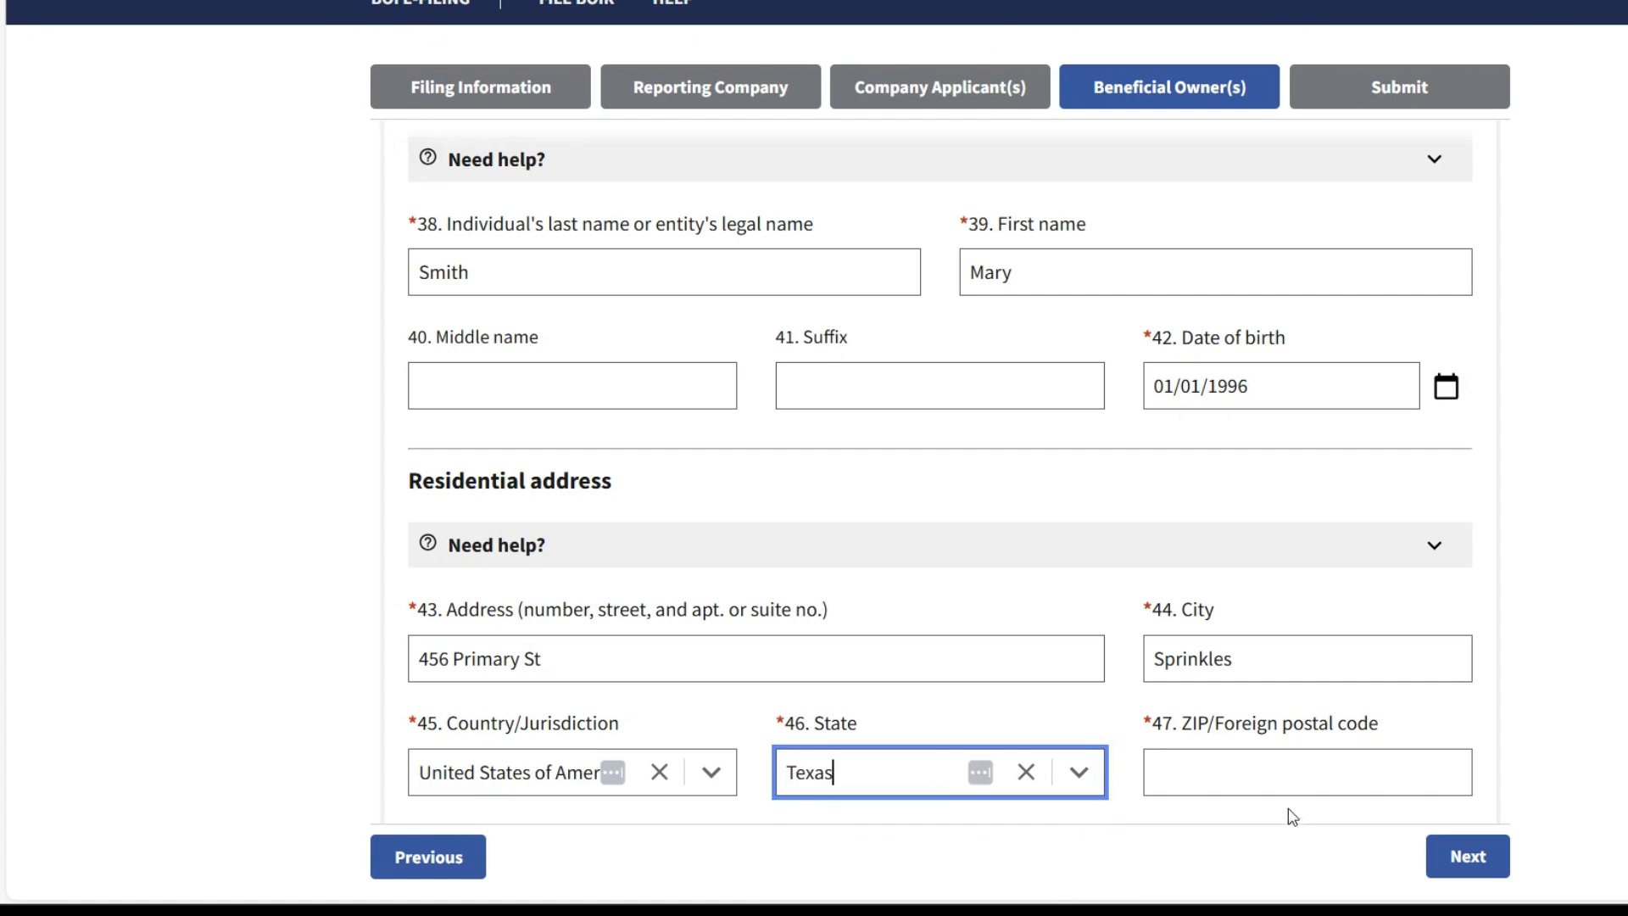
click(1304, 774)
text(77589)
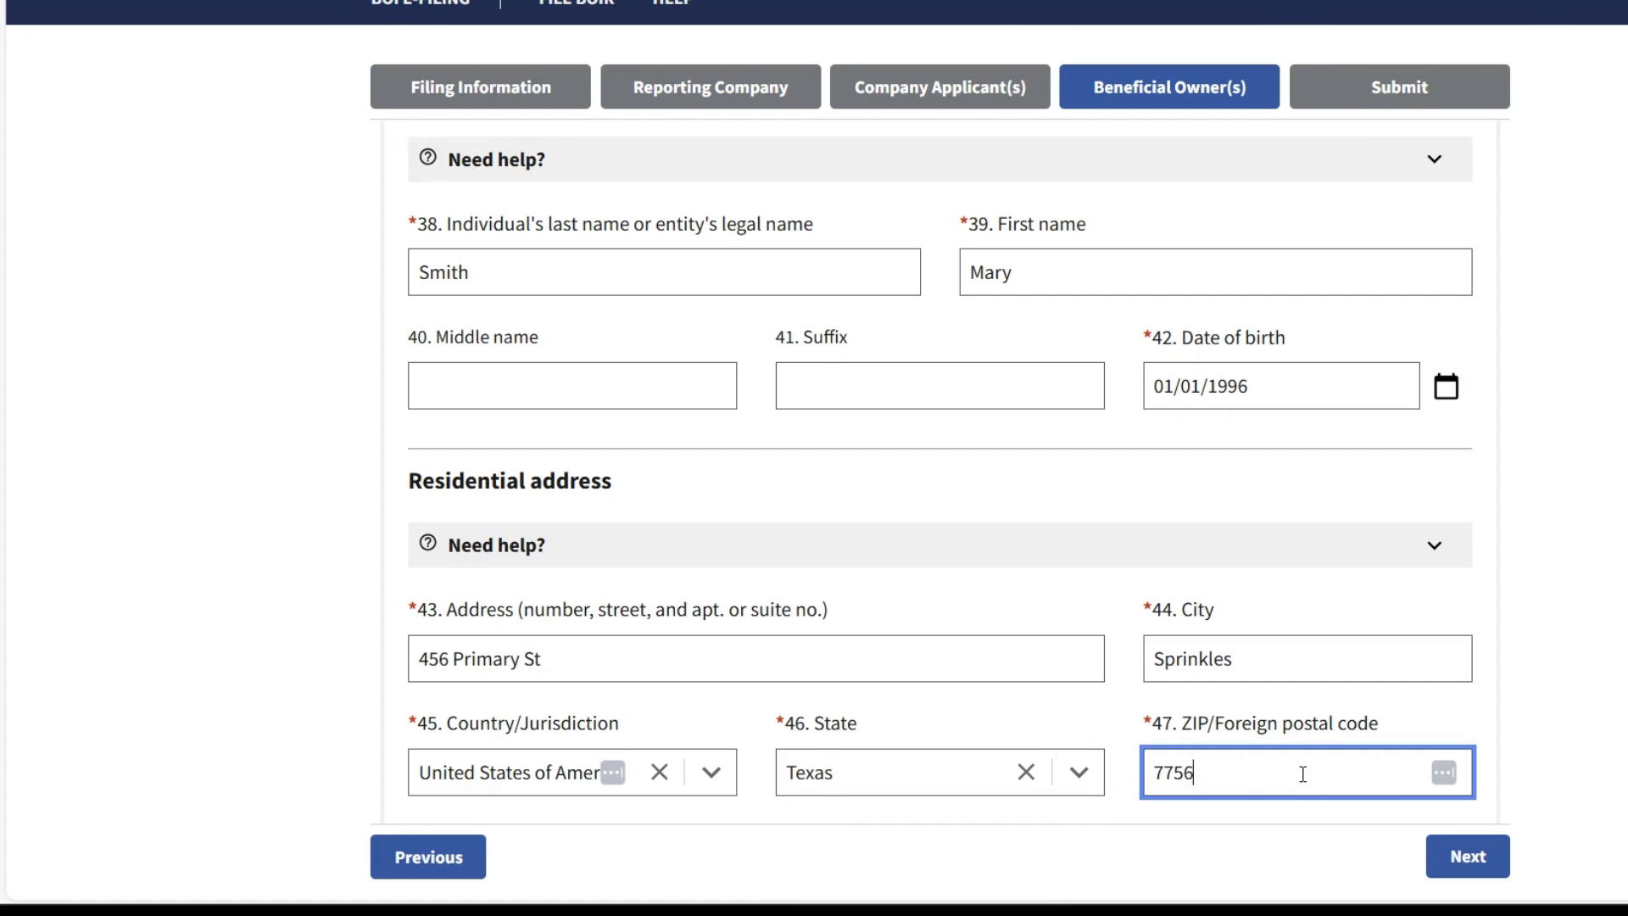
scroll(1183, 764, up, 3)
scroll(1184, 764, down, 6)
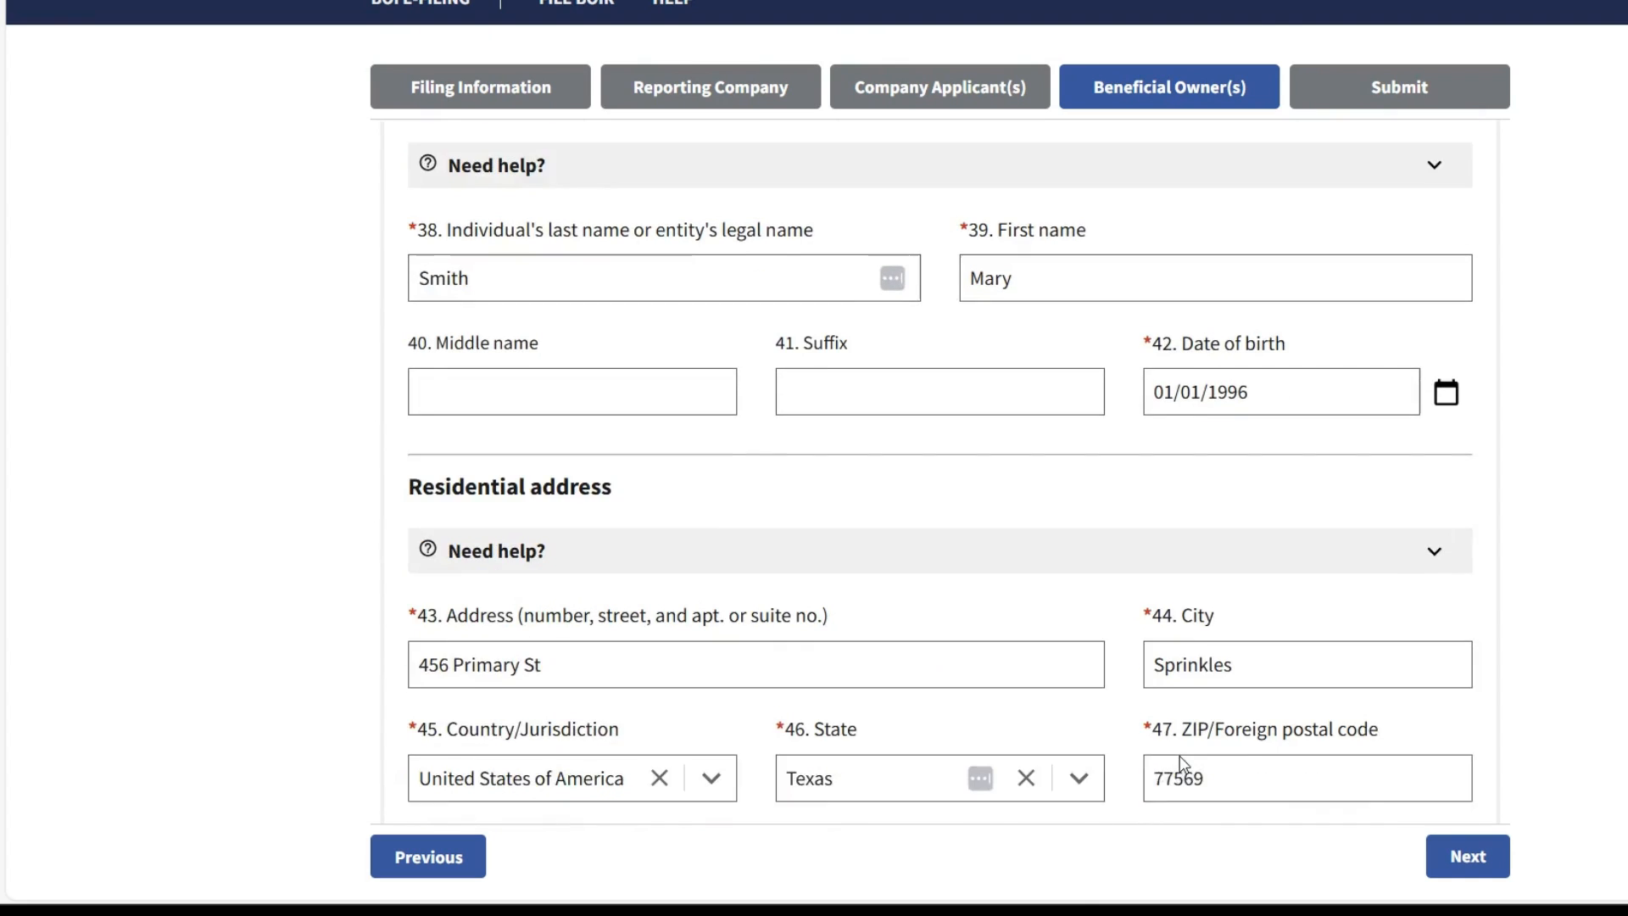
Set the owner's ID type to State issued driver's license and enter its document number
scroll(1184, 764, down, 1)
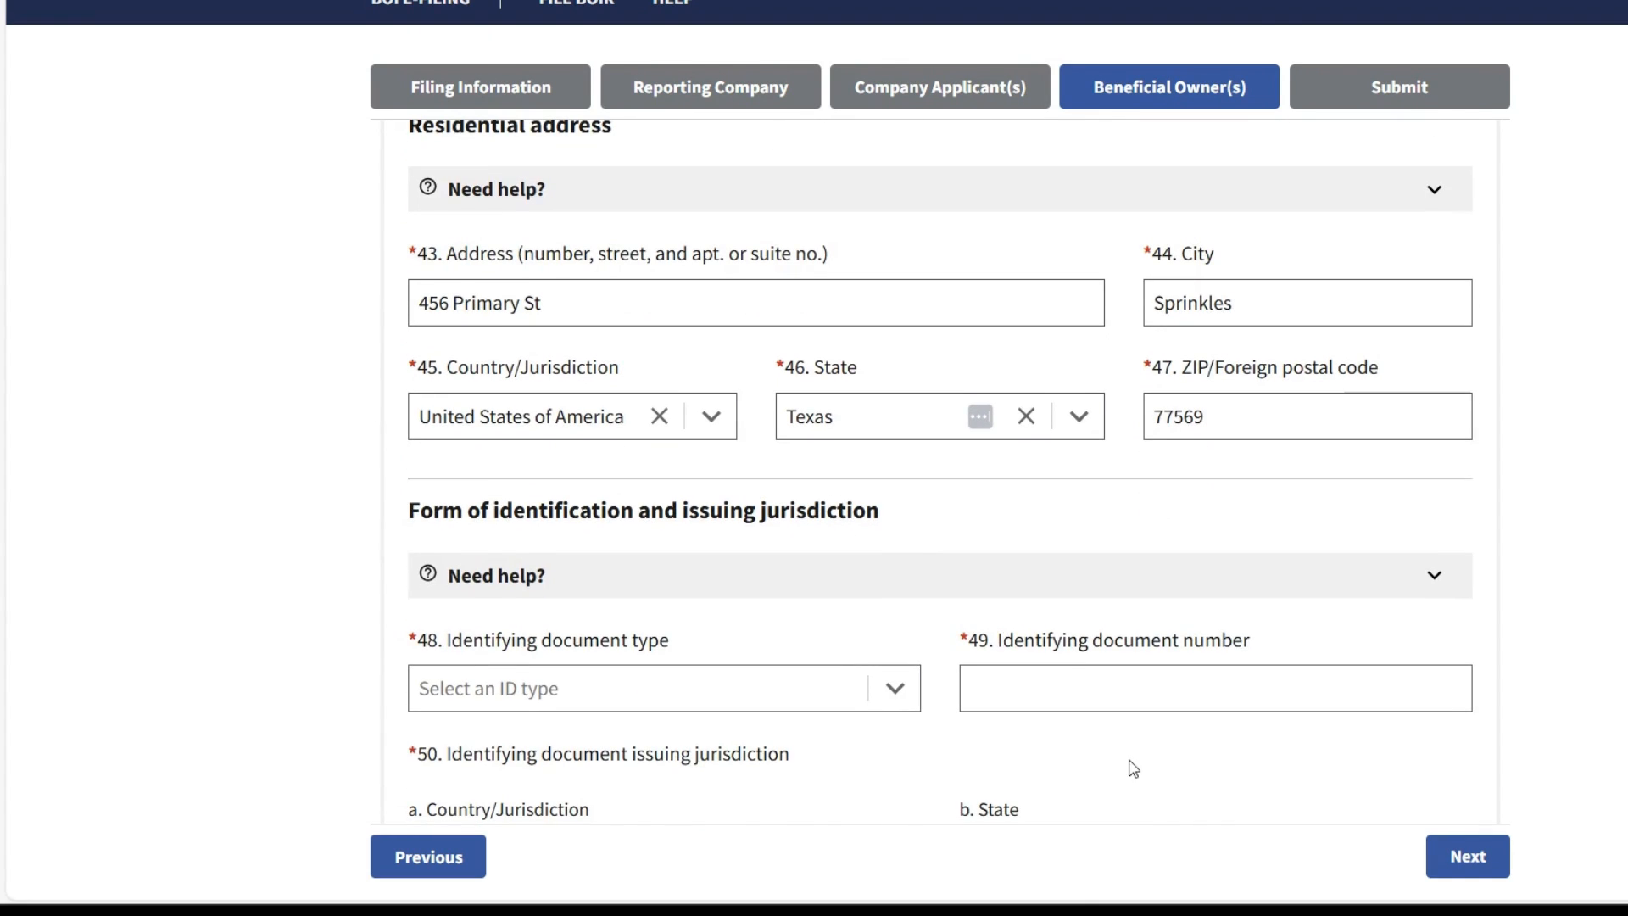
click(899, 695)
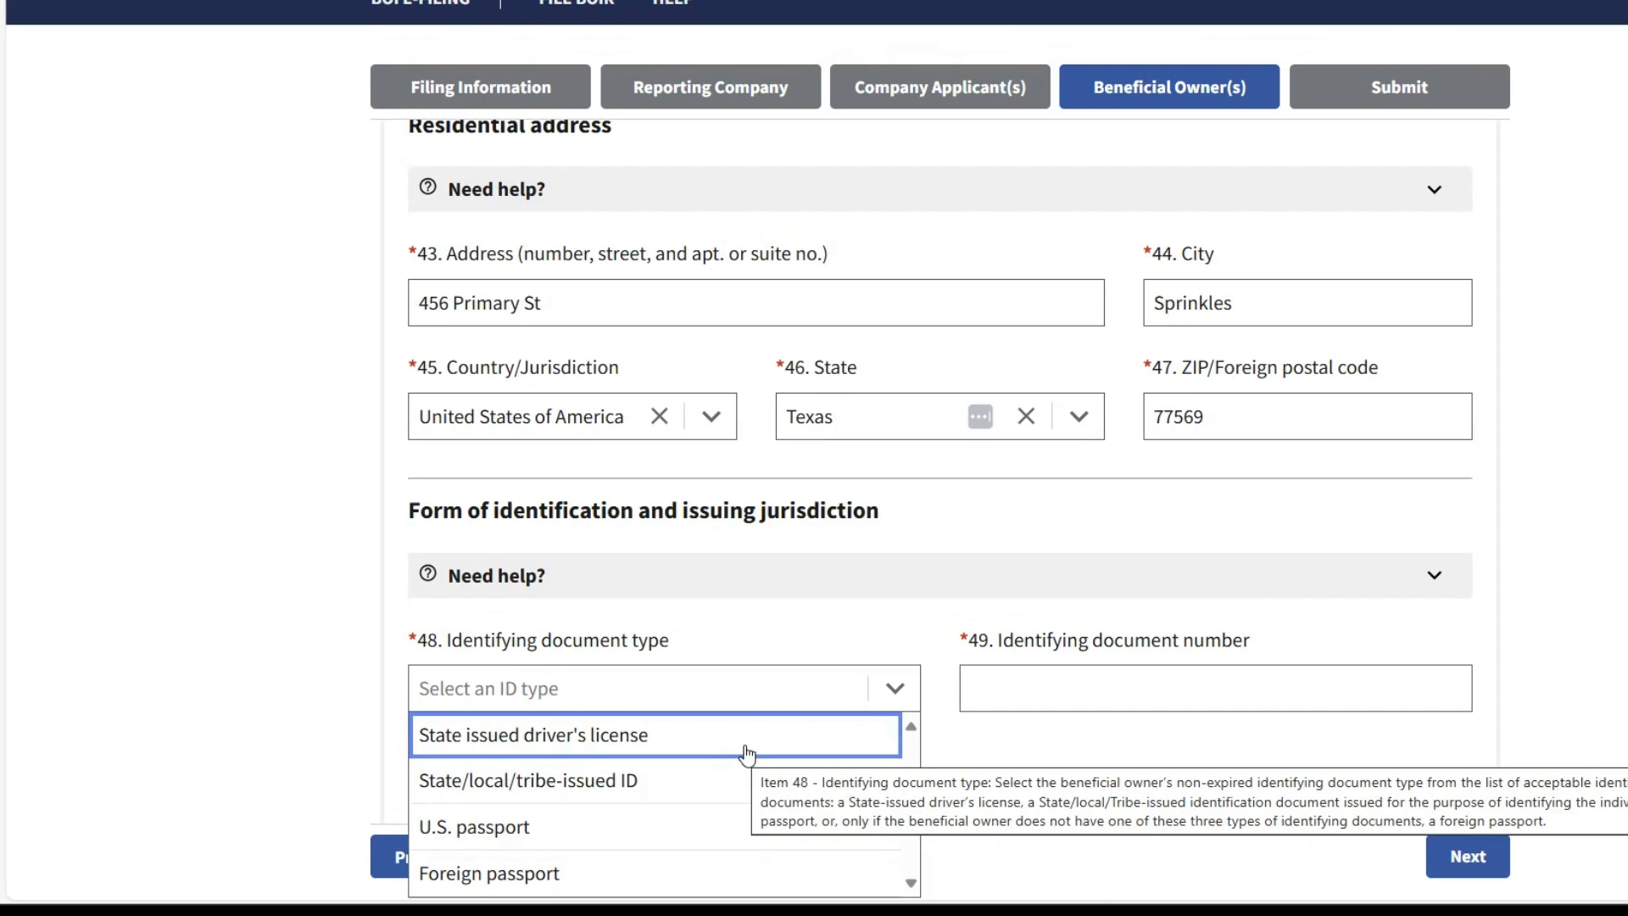
click(746, 736)
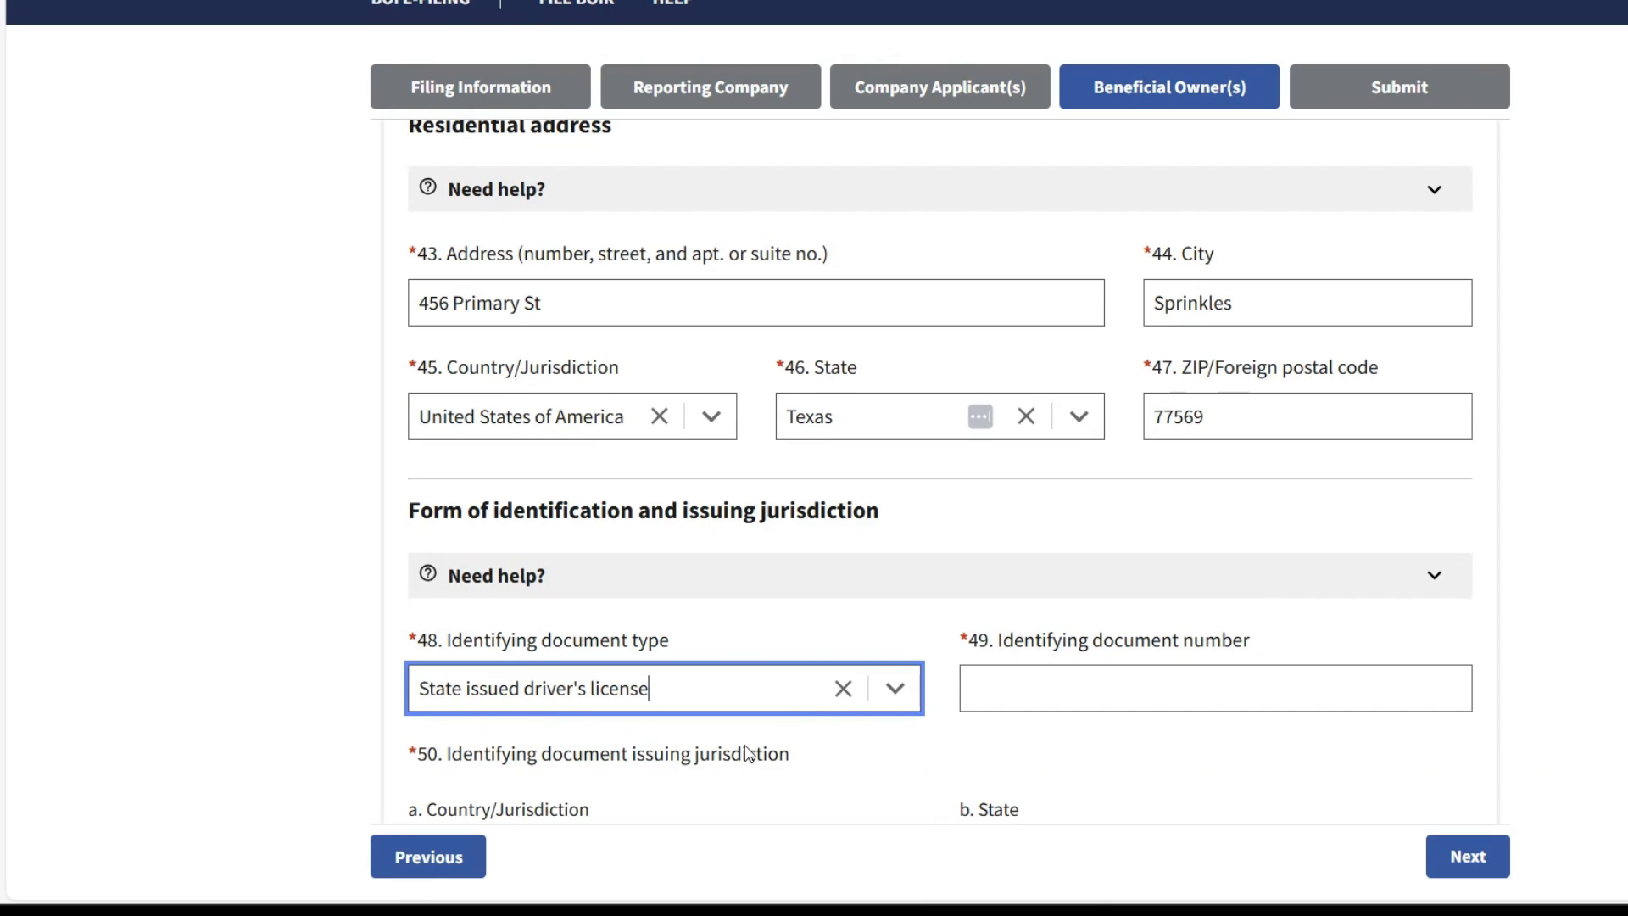
click(1204, 696)
text(987654321)
scroll(1103, 721, down, 1)
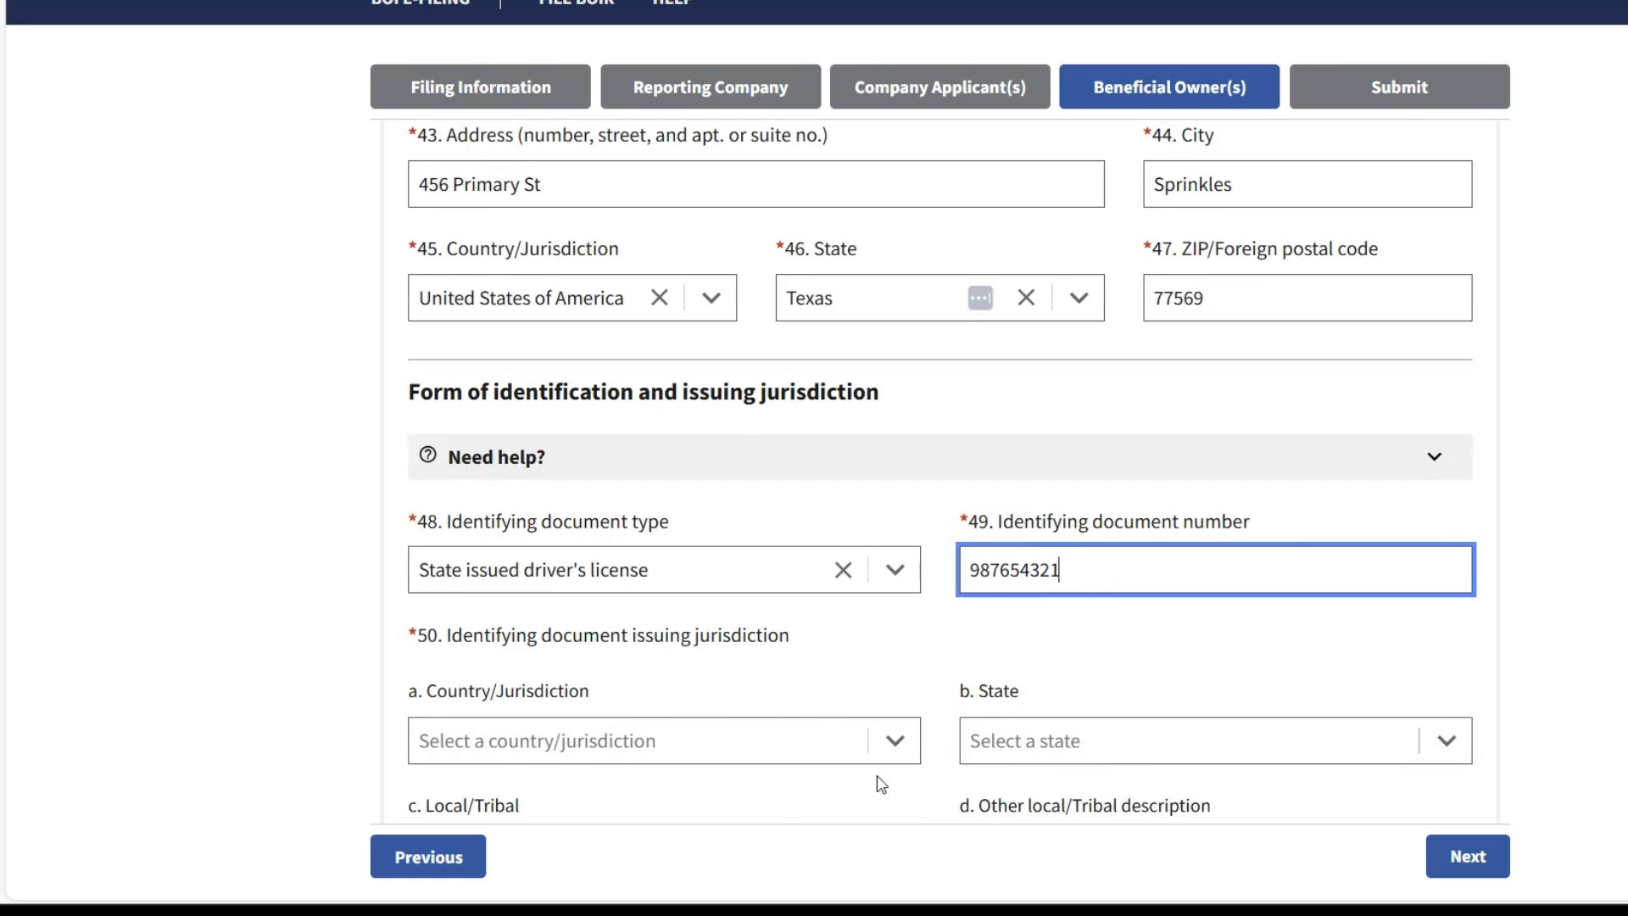
Set the license's issuing country to United States of America and issuing state to Texas
click(778, 734)
text(u)
click(701, 785)
click(1077, 742)
text(te)
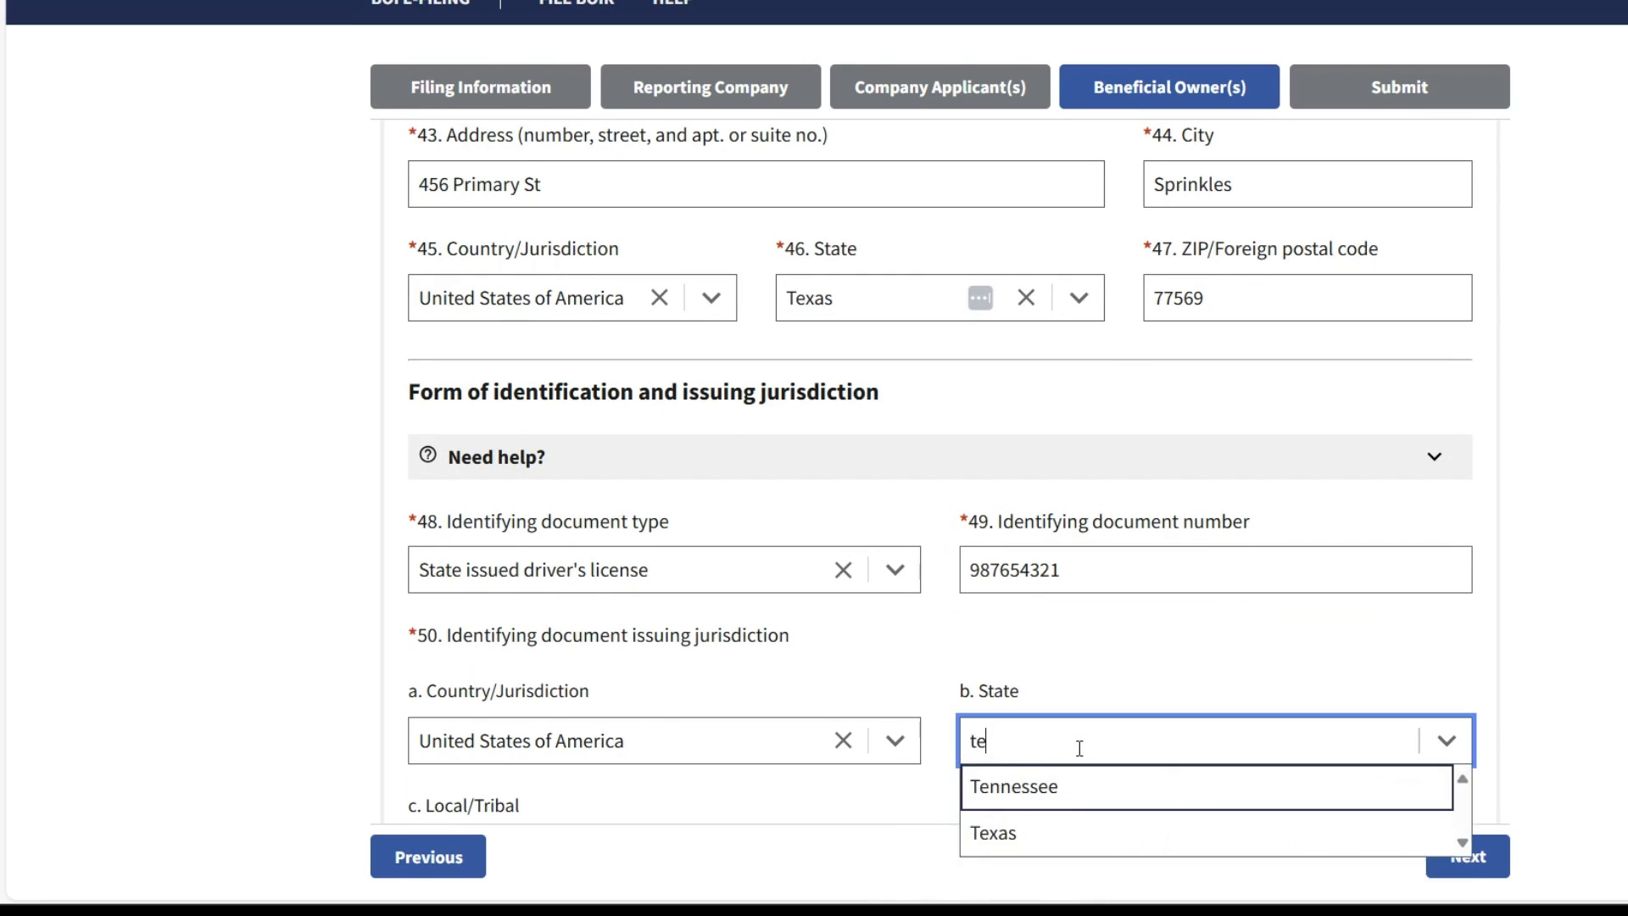
click(1066, 838)
scroll(887, 761, down, 2)
scroll(887, 760, down, 1)
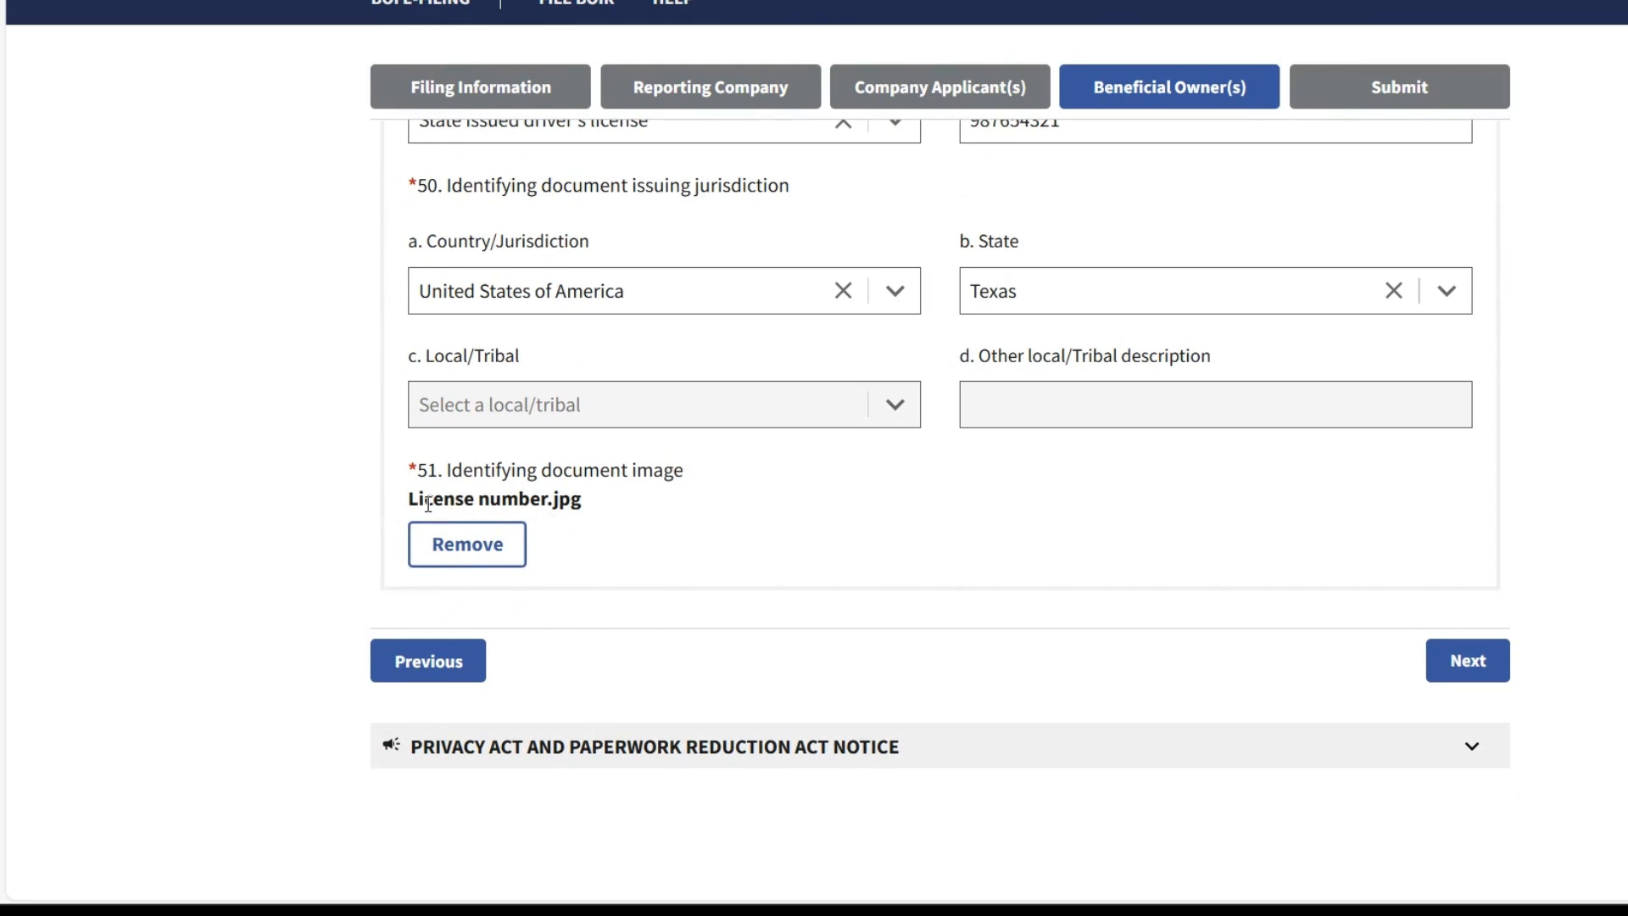
mouse_move(439, 506)
scroll(940, 470, up, 15)
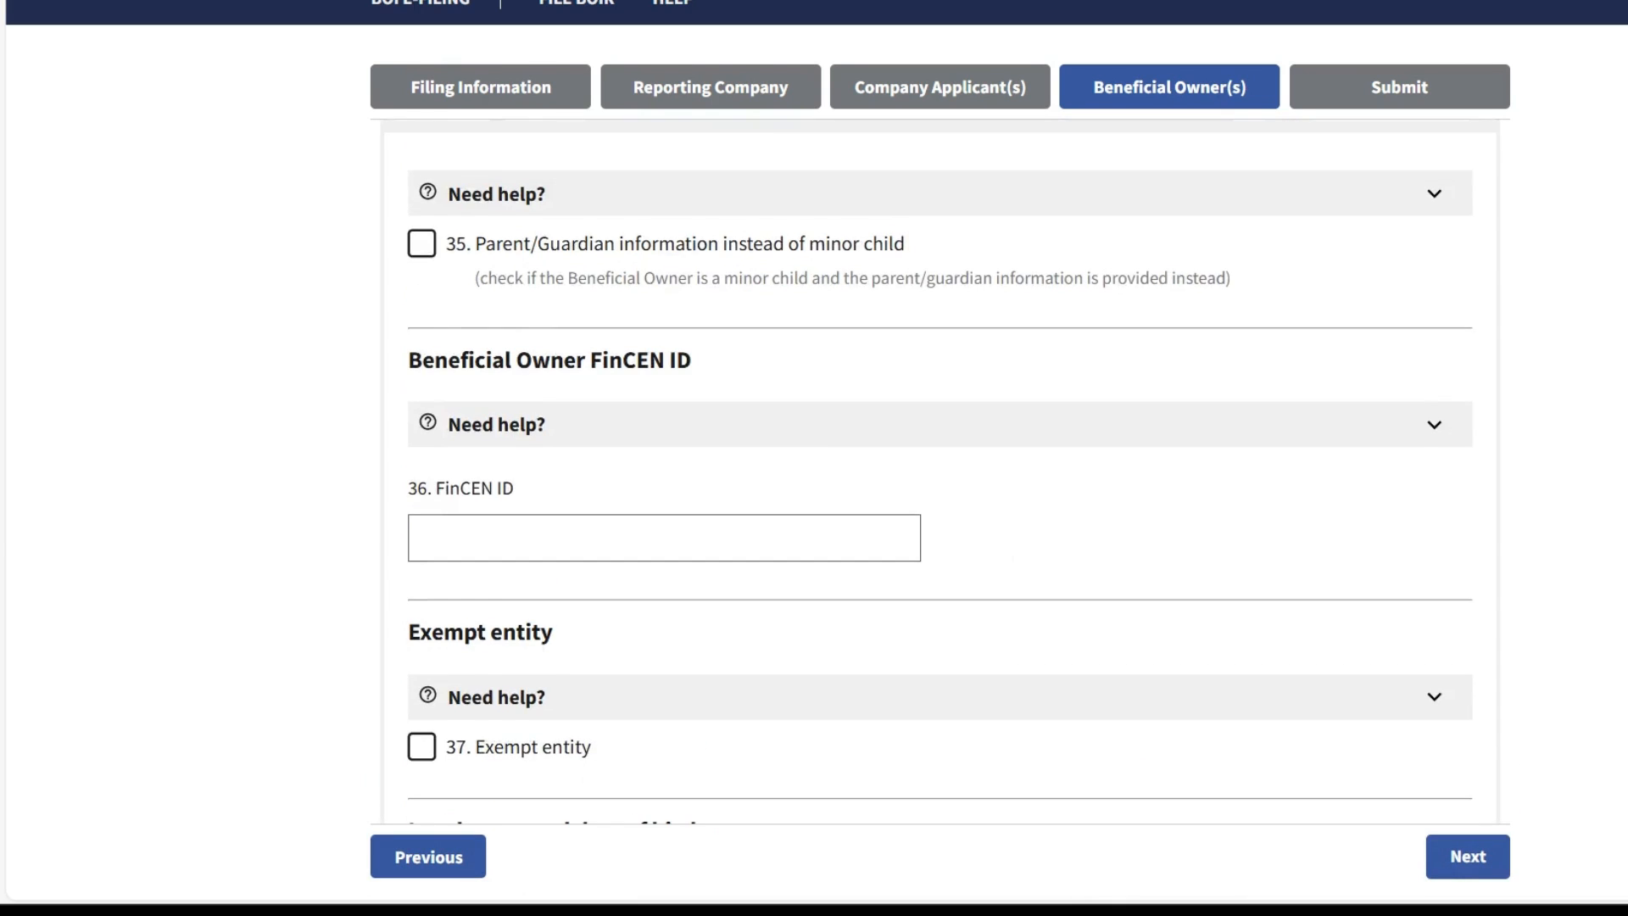
scroll(940, 471, up, 4)
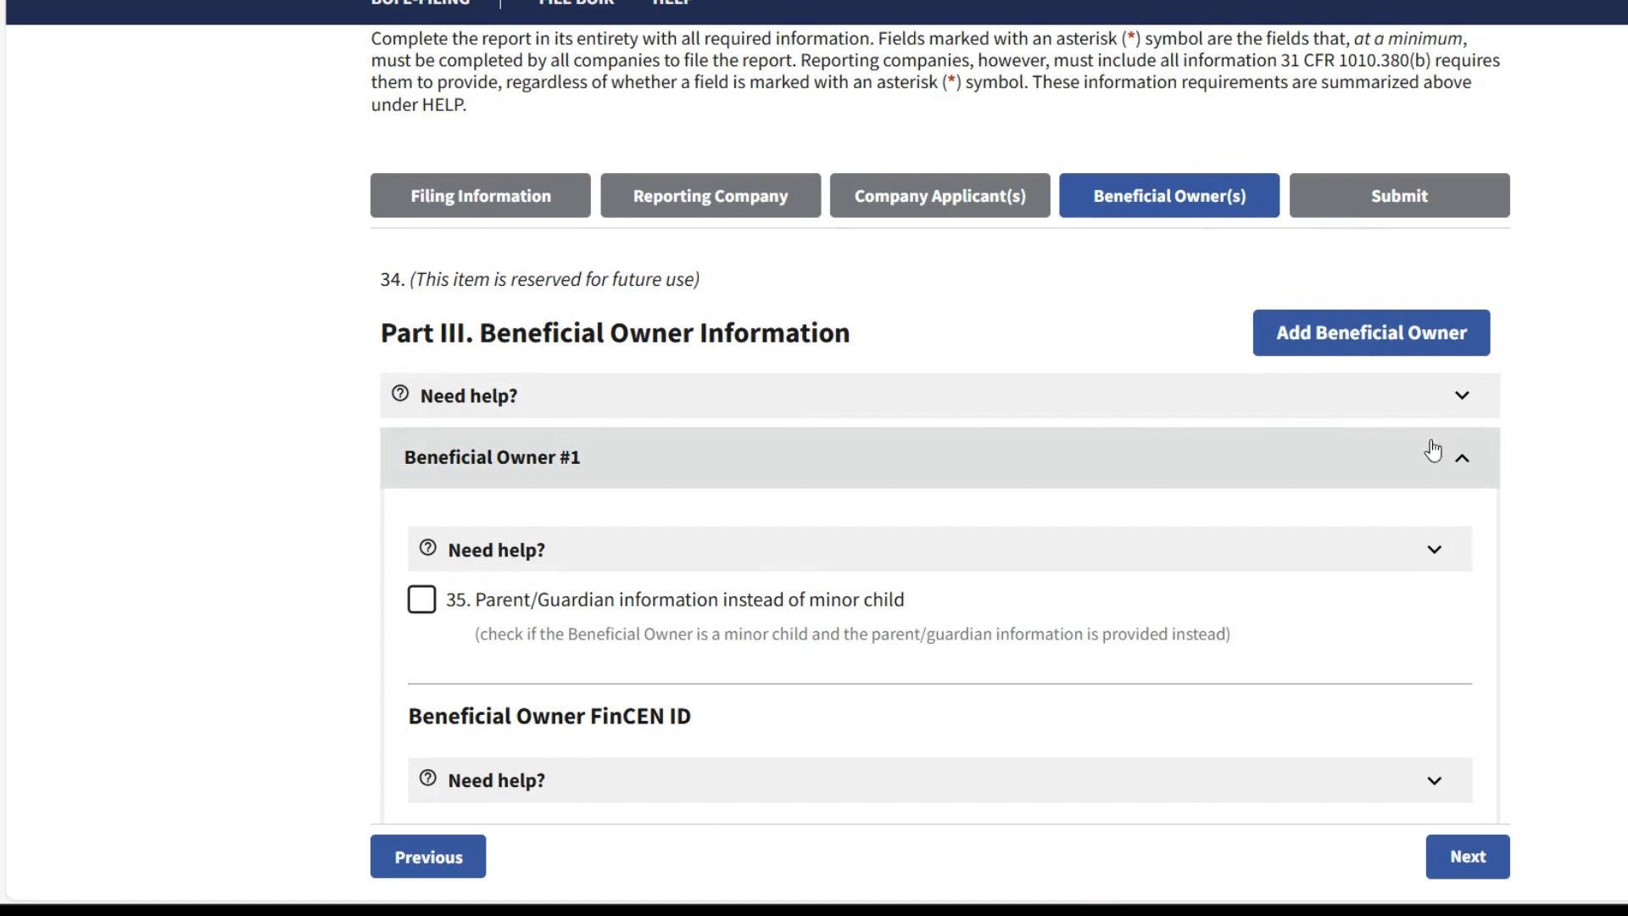
Add a second beneficial owner and expand the Beneficial Owner #2 section
click(1367, 339)
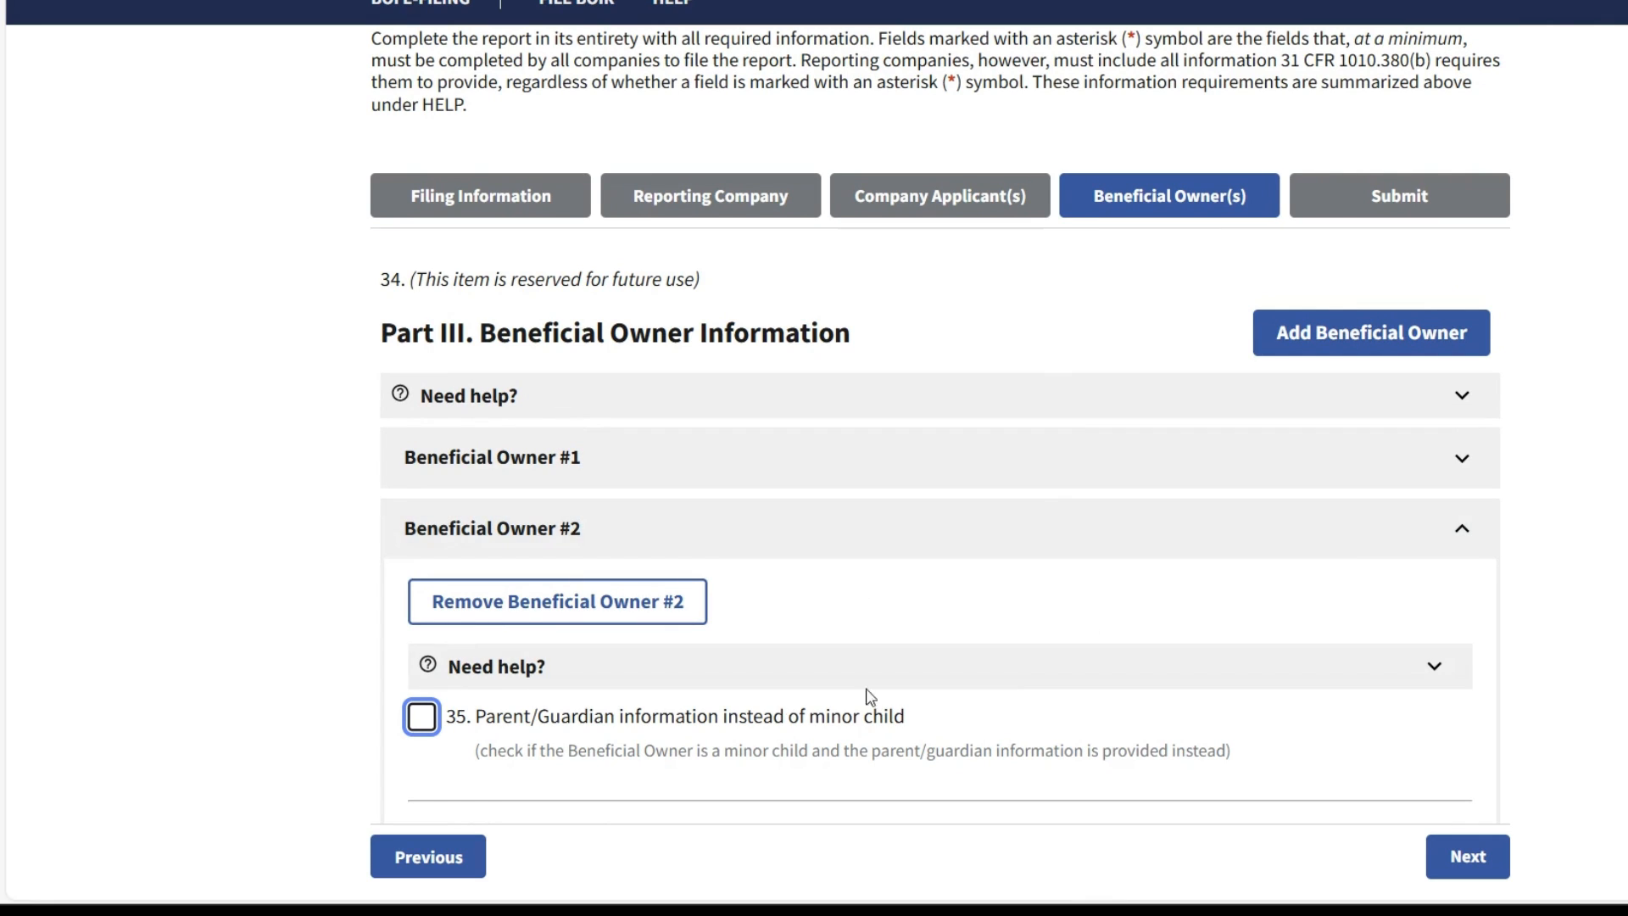
click(1448, 471)
click(1452, 472)
click(1357, 545)
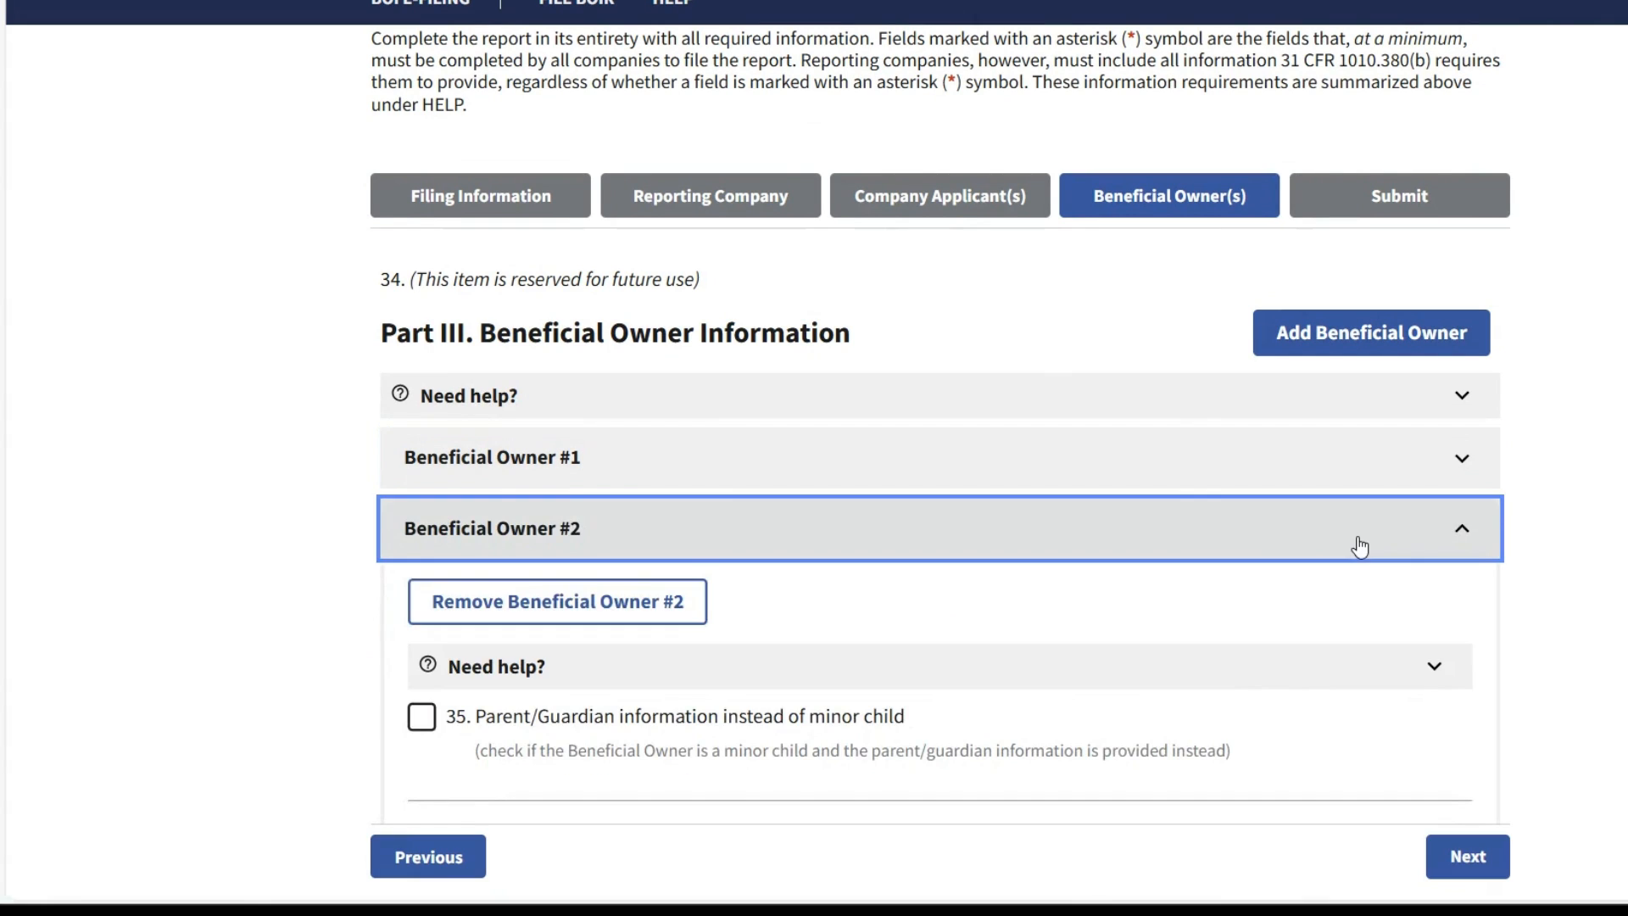
scroll(1181, 724, down, 2)
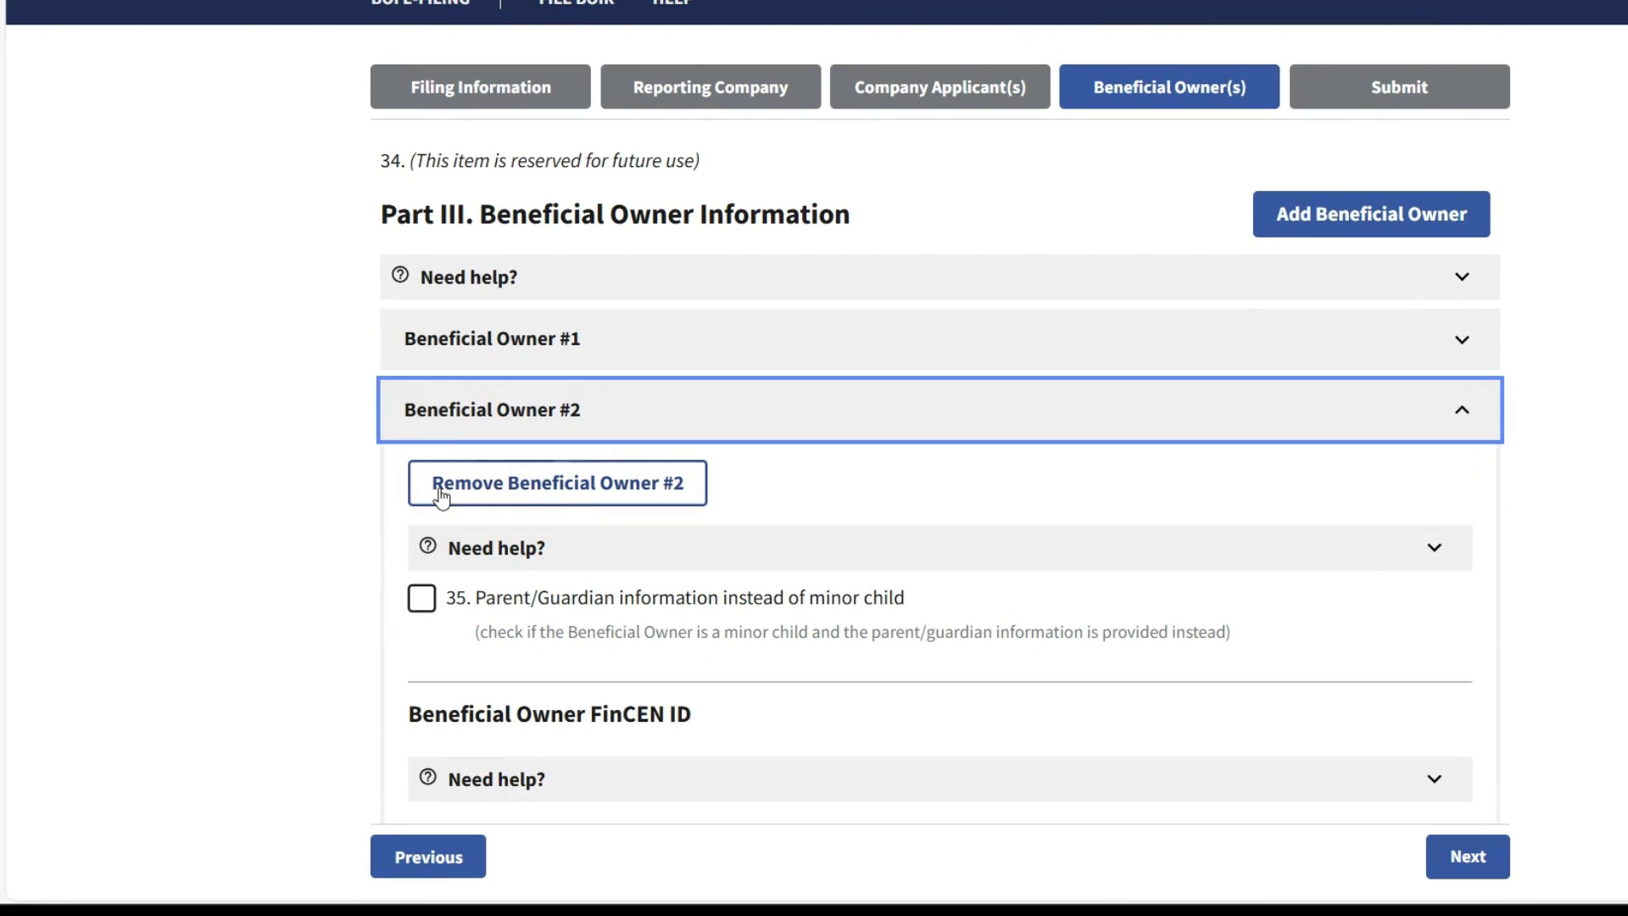
scroll(1069, 592, down, 7)
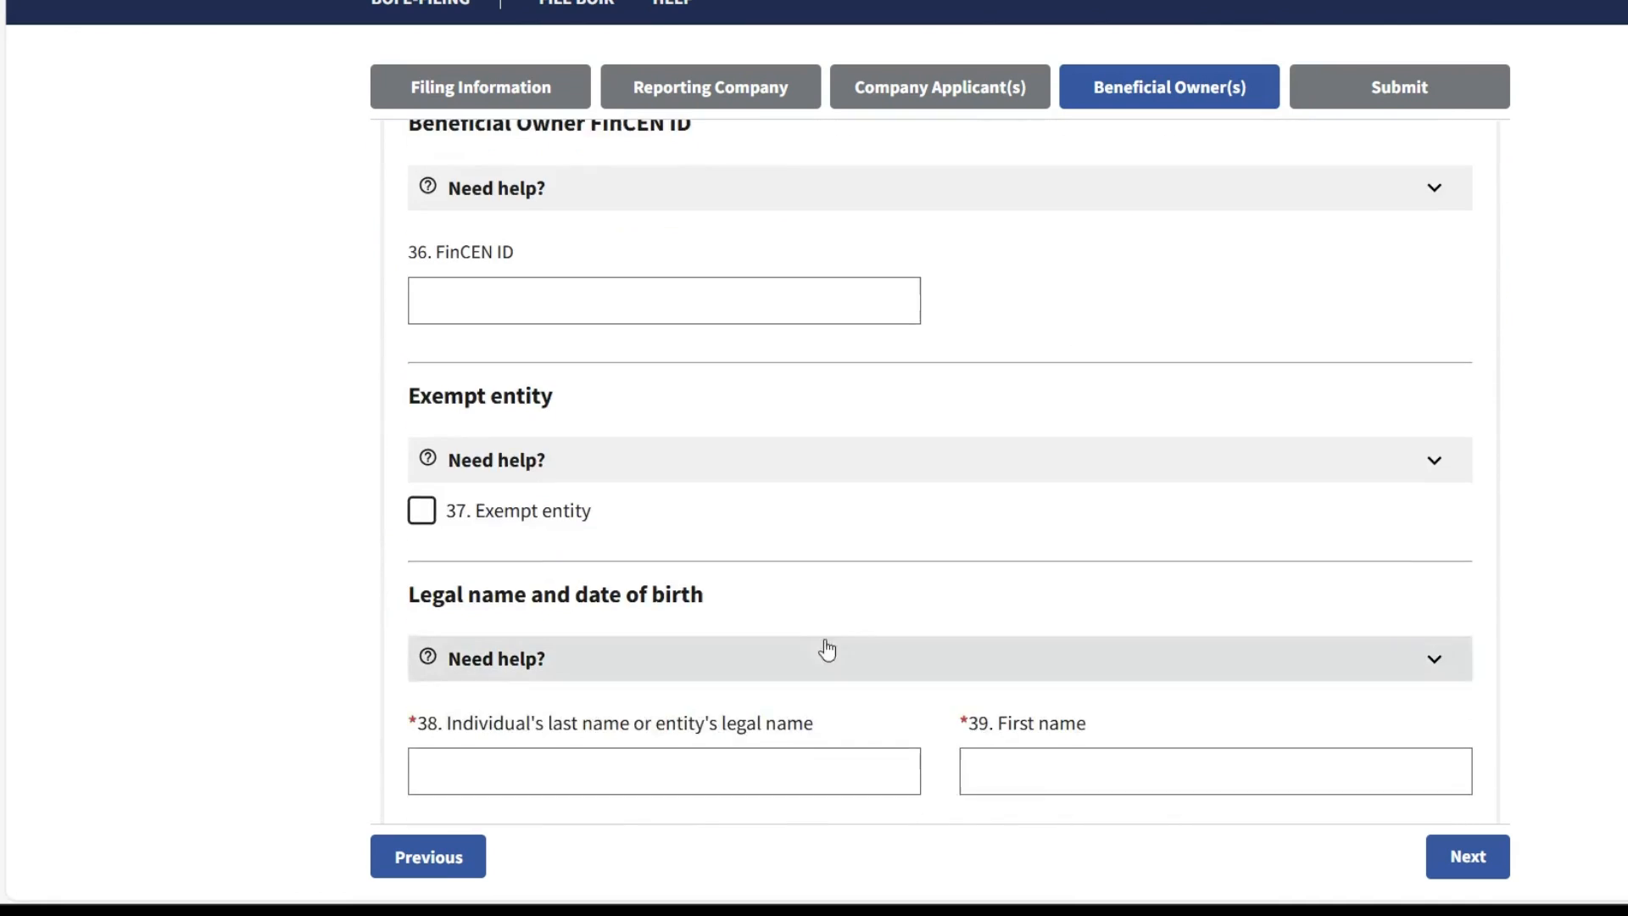
scroll(839, 653, down, 5)
click(679, 419)
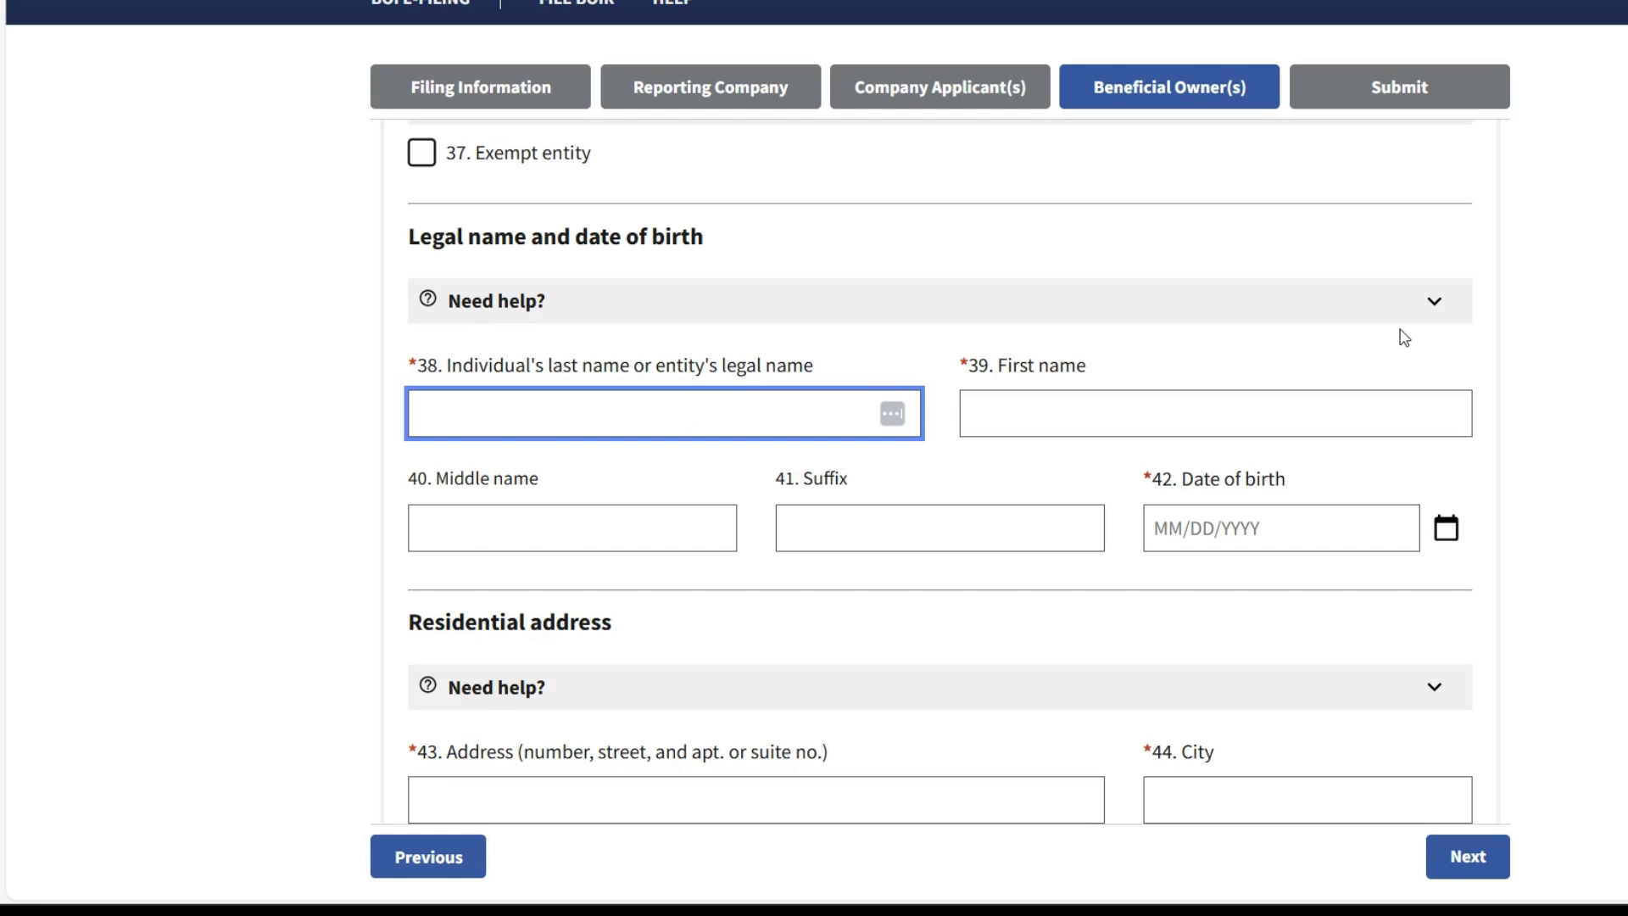
text(Jones)
key(Tab)
text(m)
key(BackSpace)
text(Michael)
key(Tab)
key(Tab)
key(Tab)
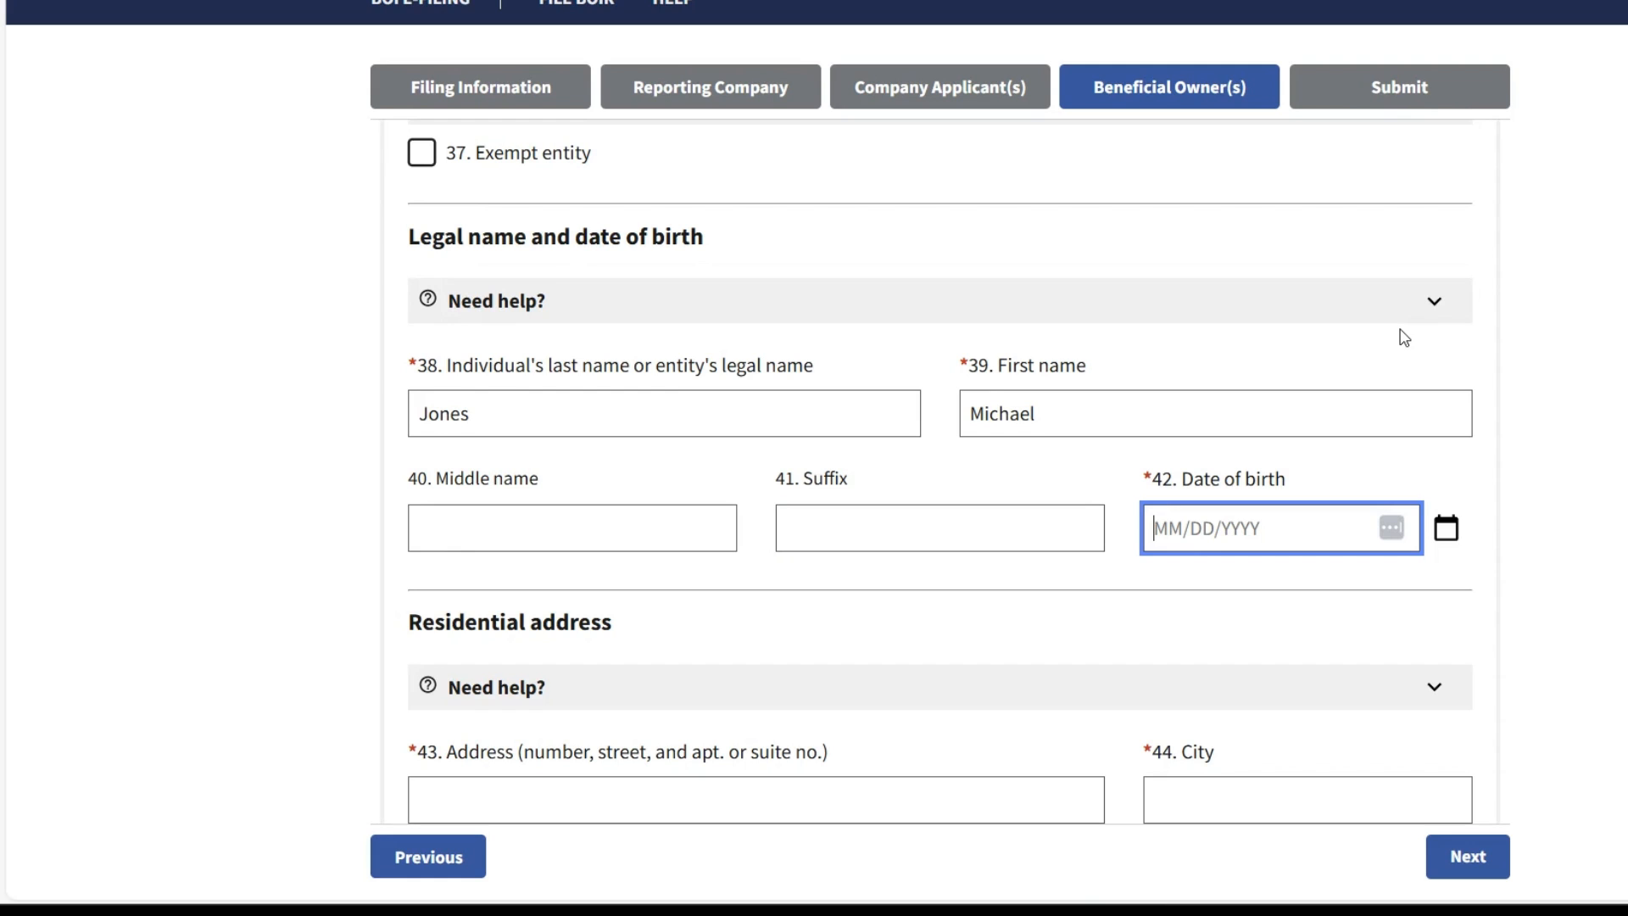
text(02/01/1996)
scroll(1404, 338, down, 3)
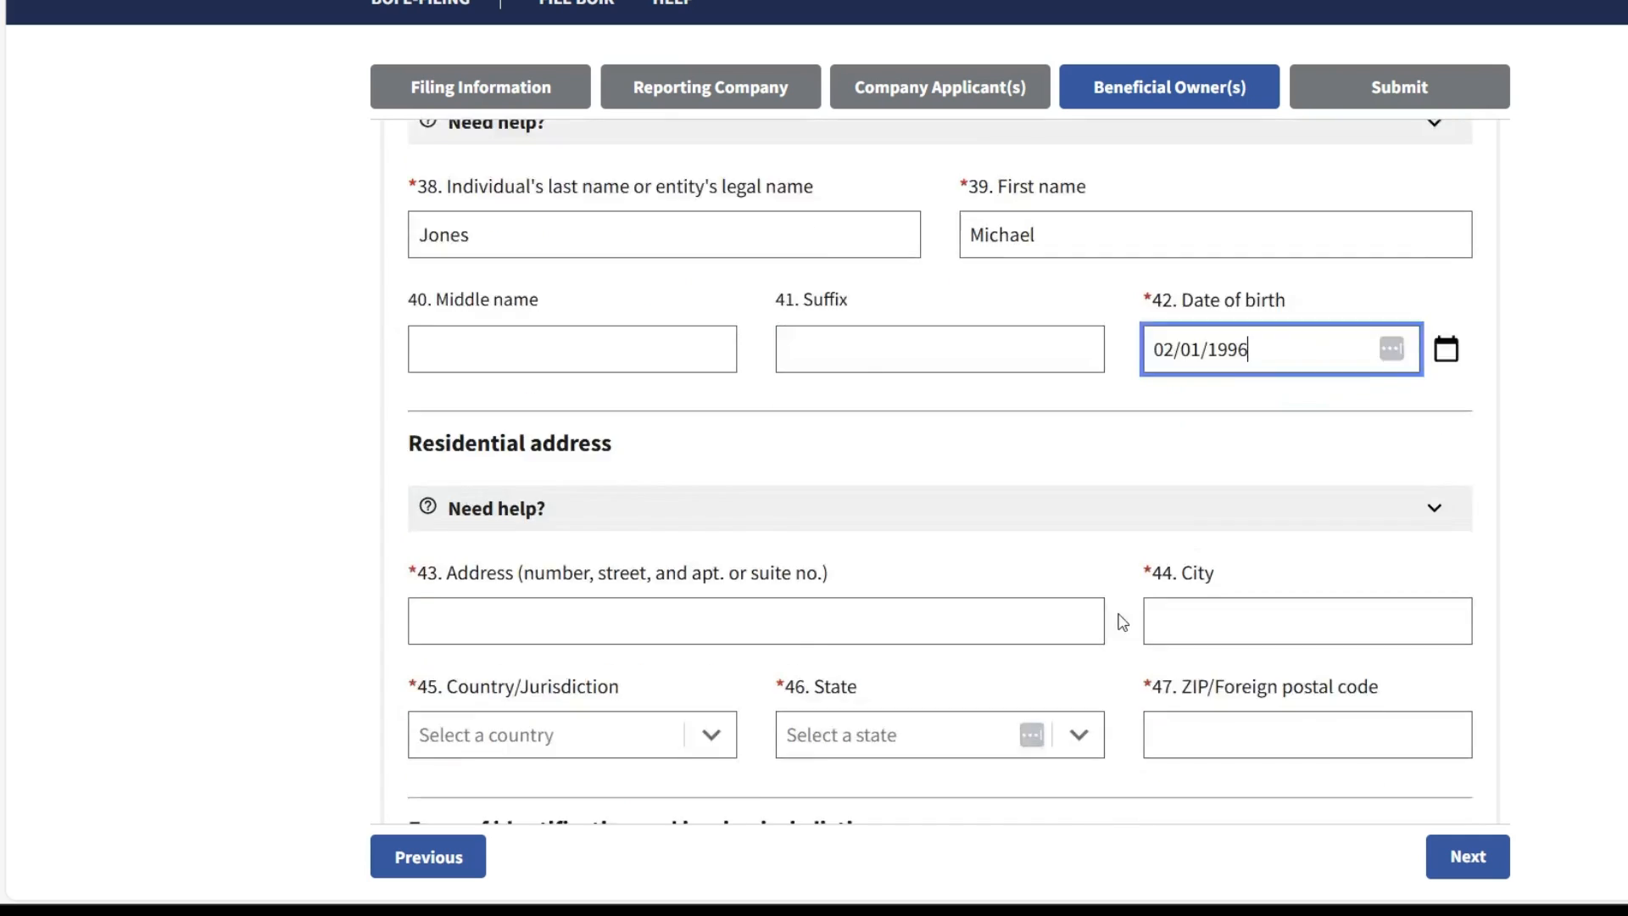
Enter the second owner's residential street address and city
click(901, 568)
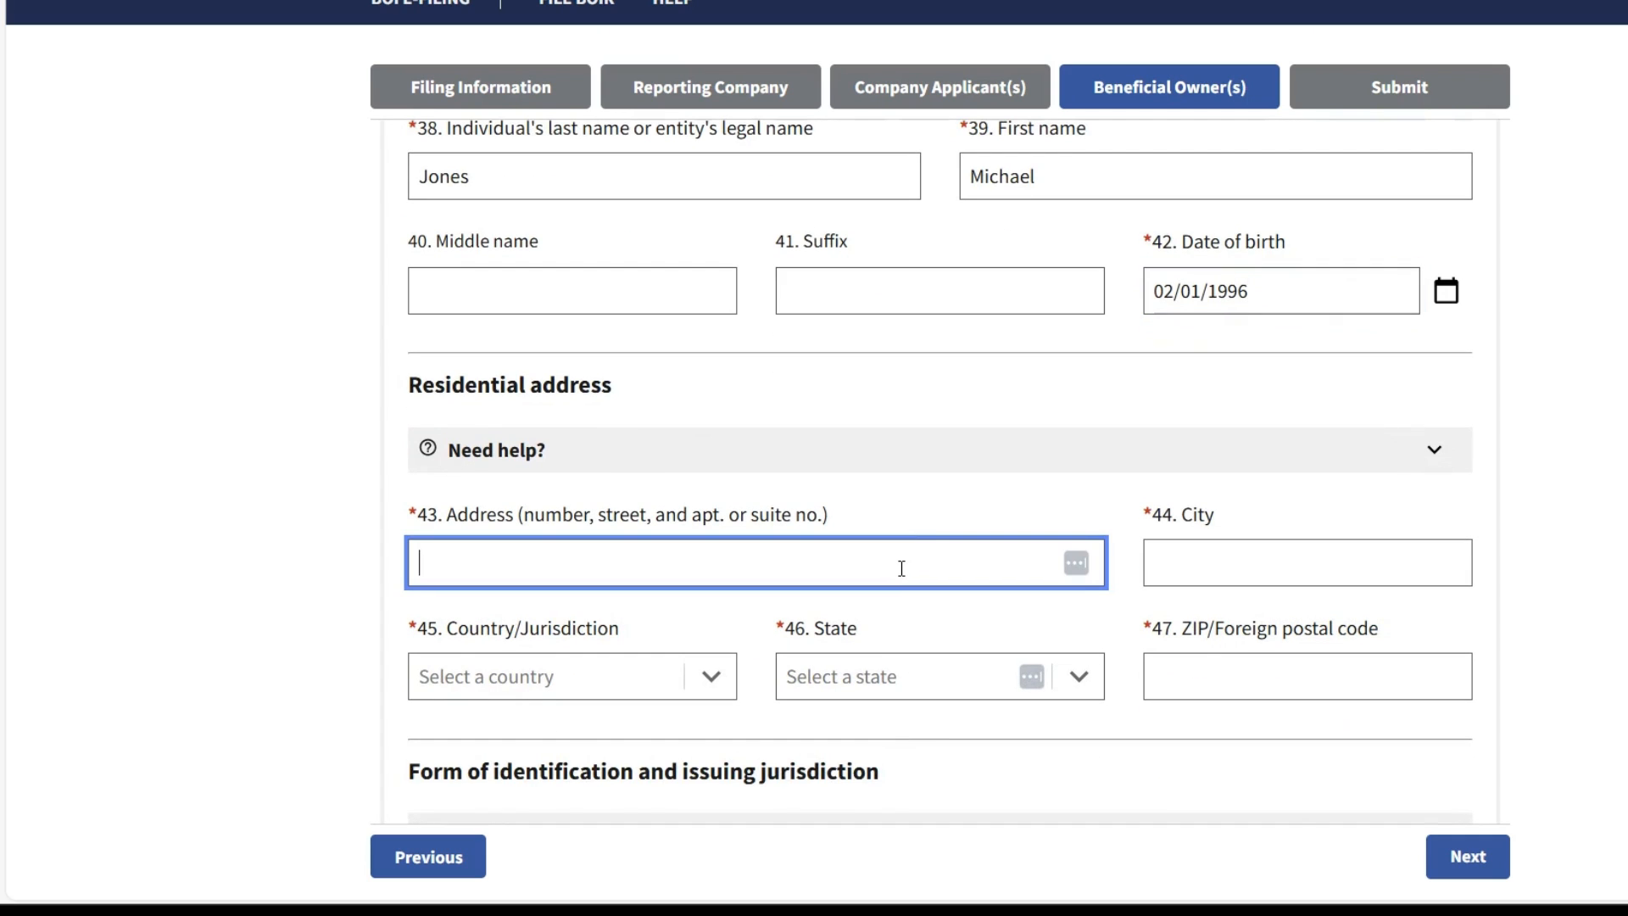
text(456 Secondary St)
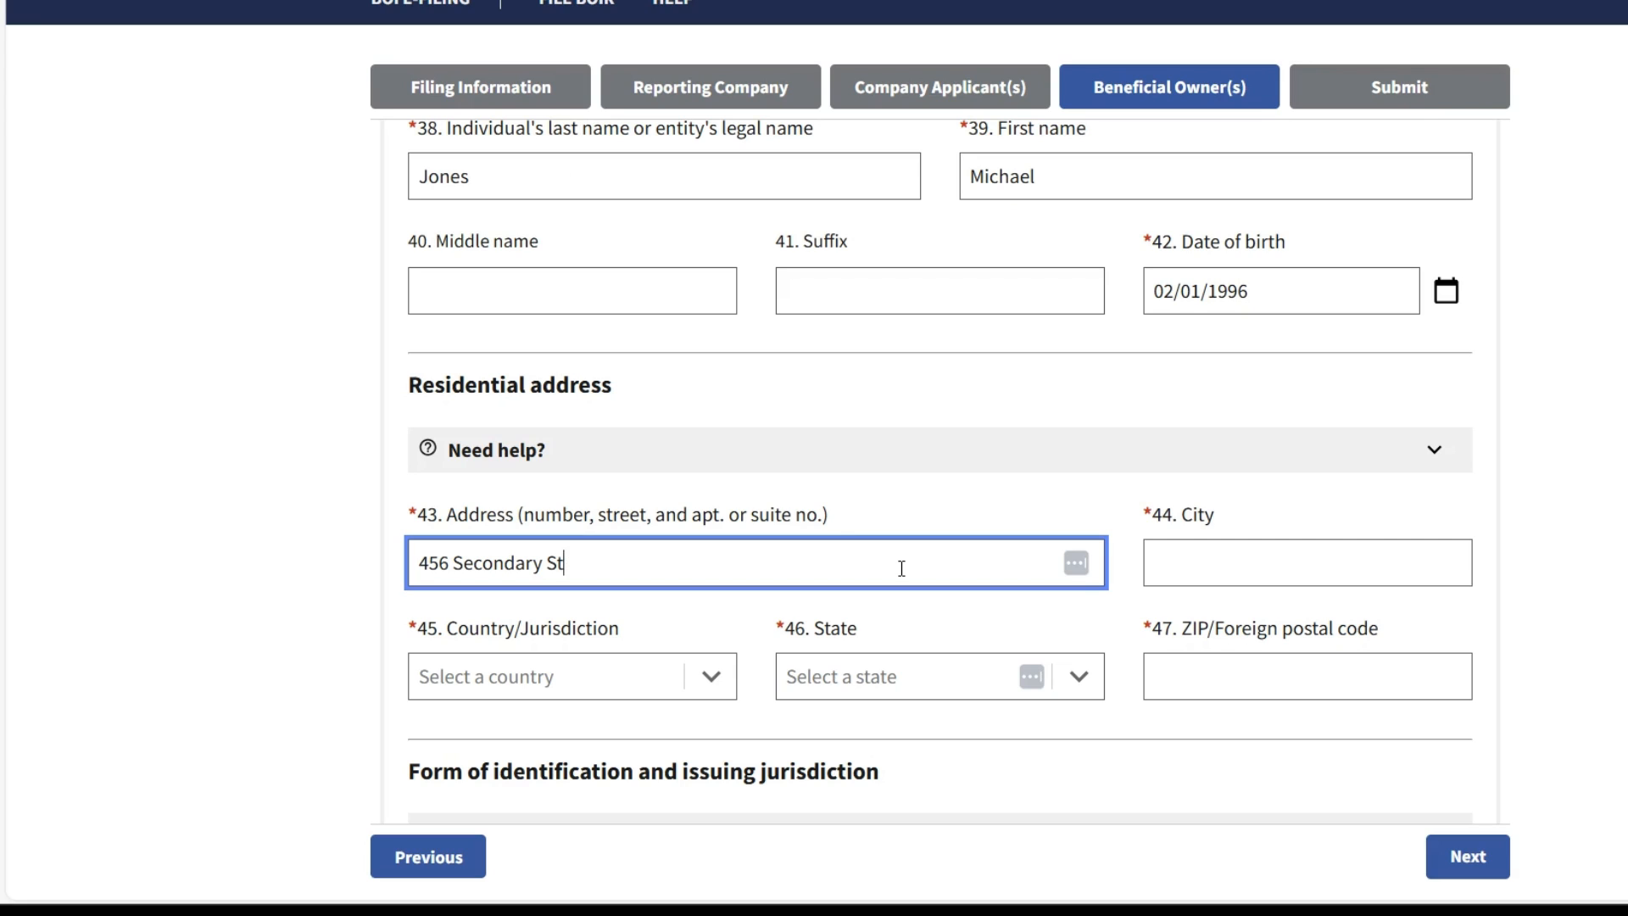
key(Tab)
text(Baker)
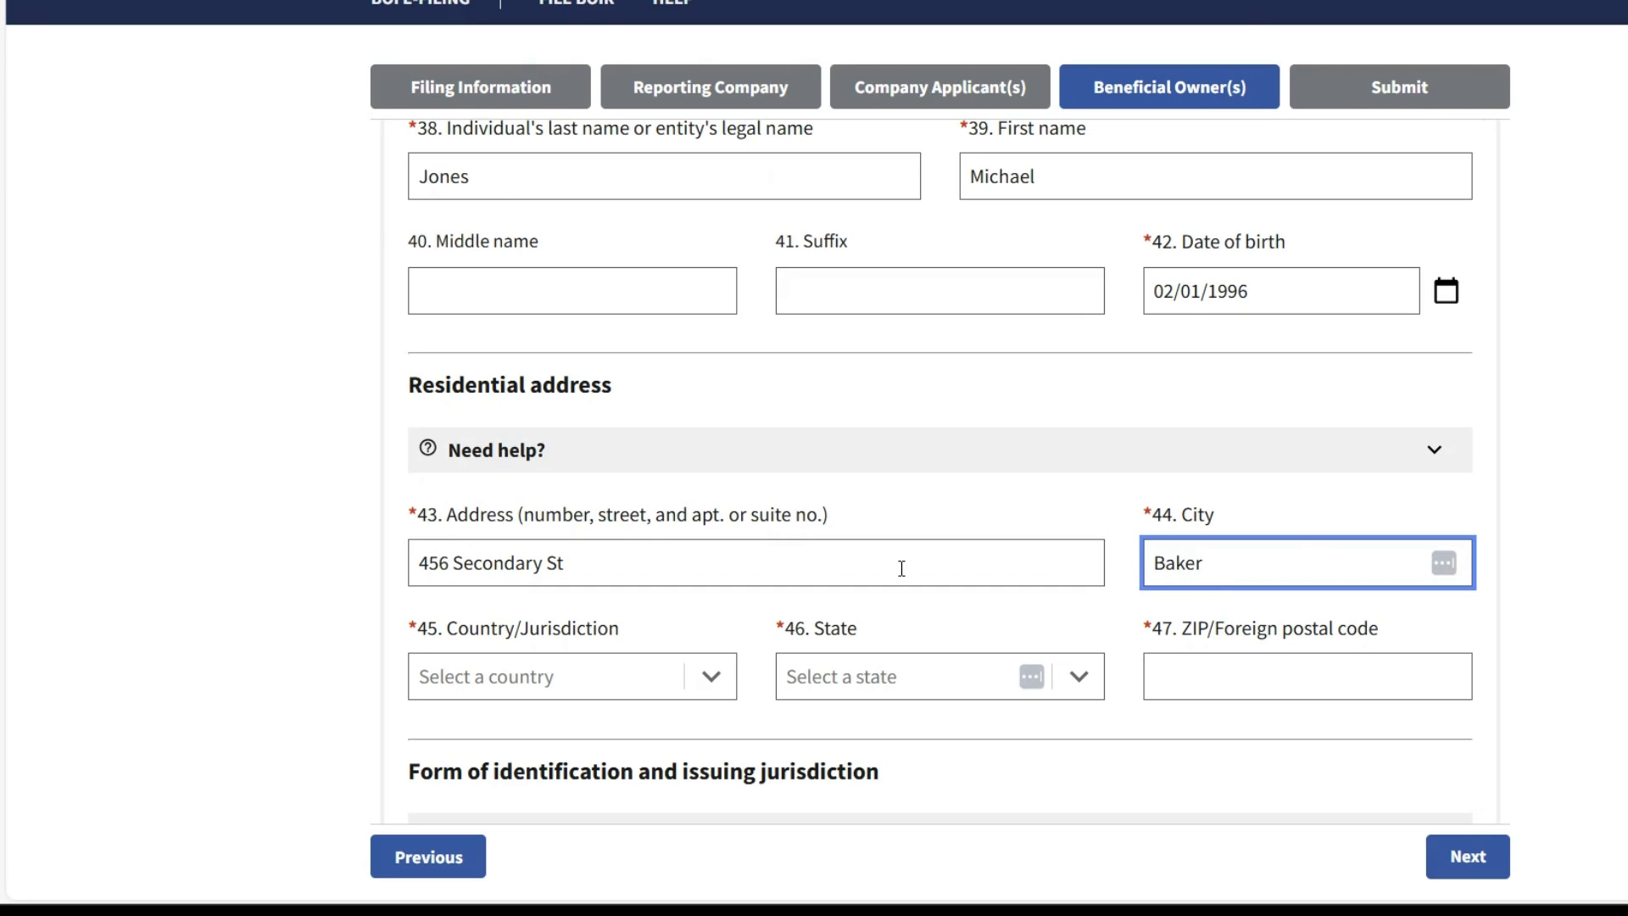
key(Tab)
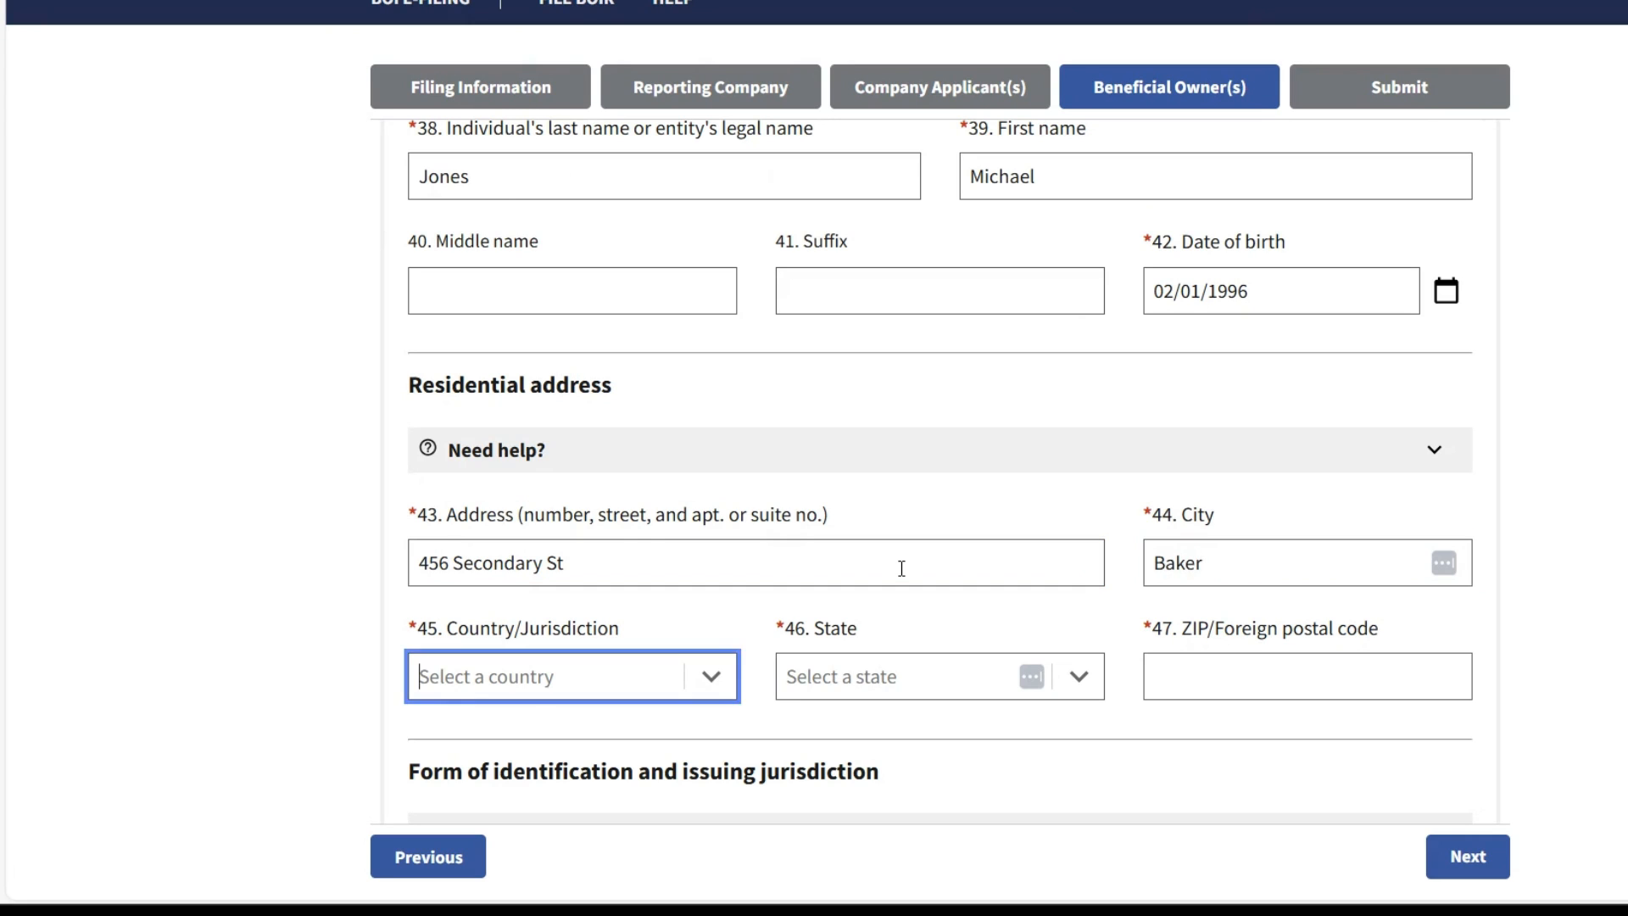
Set the address country to United States of America, state to Texas, and fill in the ZIP code
text(u)
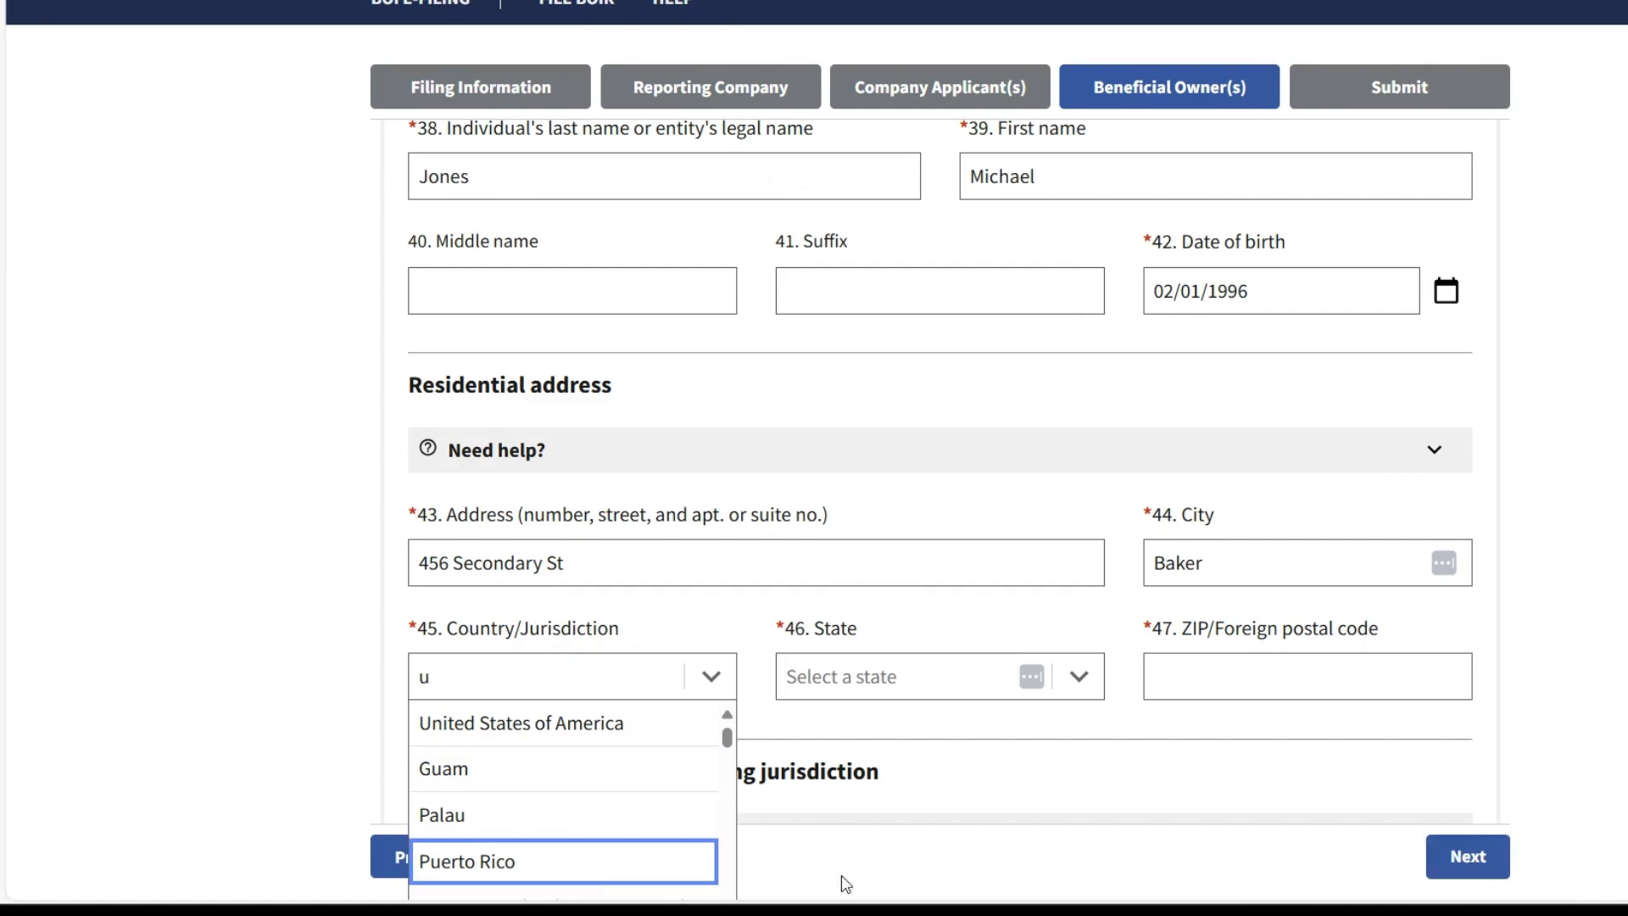
click(663, 723)
click(855, 683)
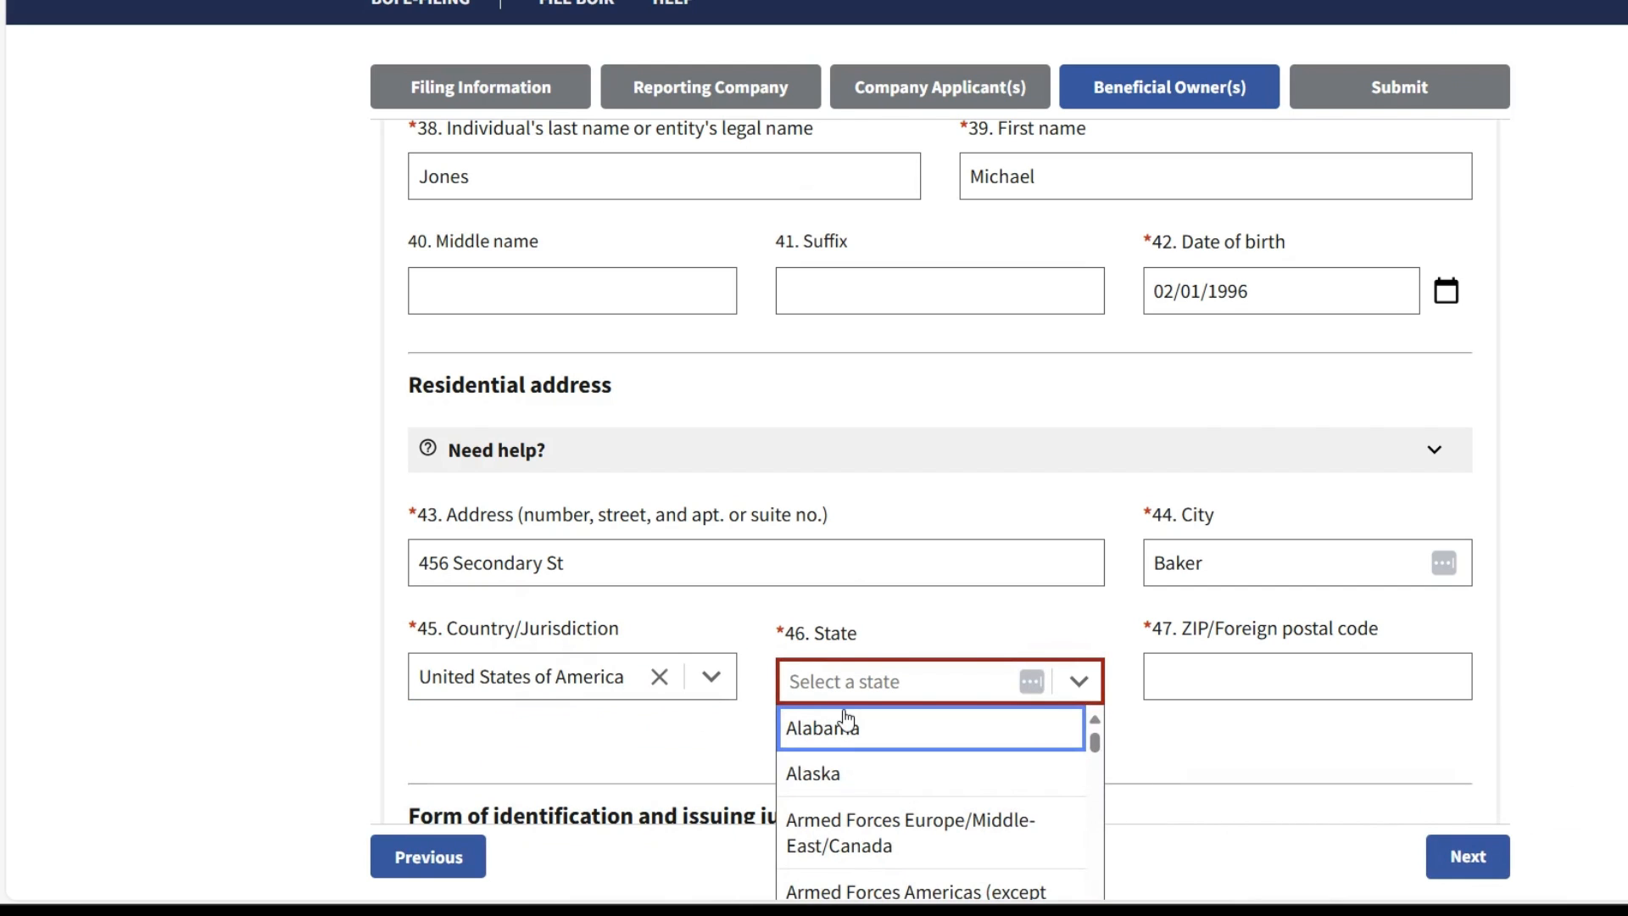
text(te)
key(Down)
key(Return)
click(1219, 685)
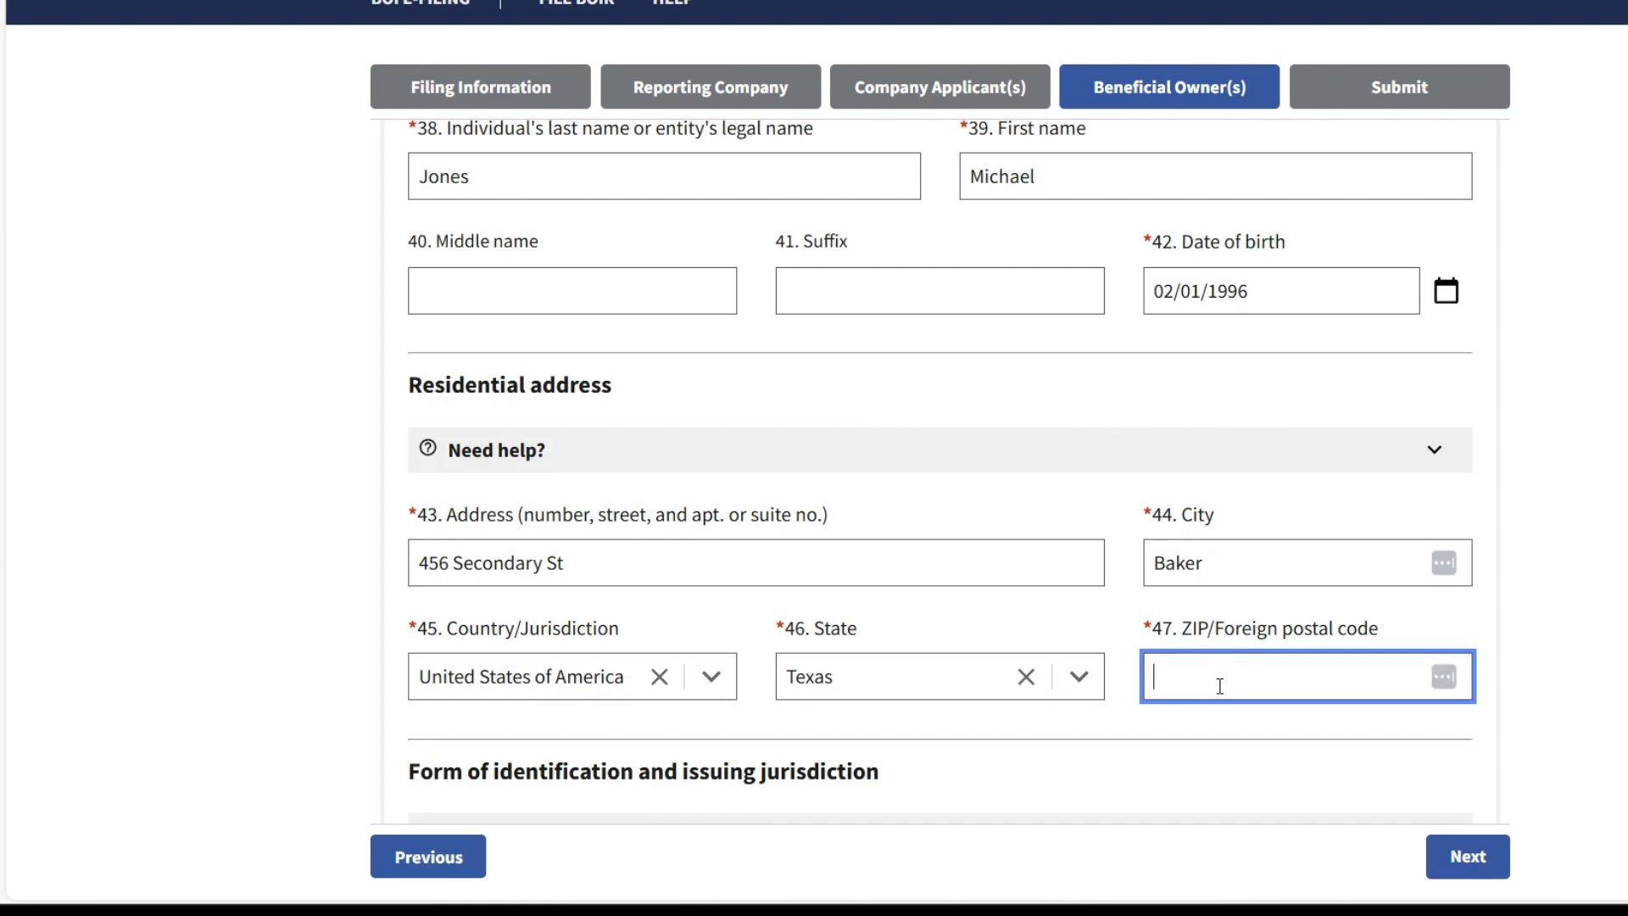
text(77568)
Choose State issued driver's license as the ID type and enter the license number
scroll(814, 639, down, 4)
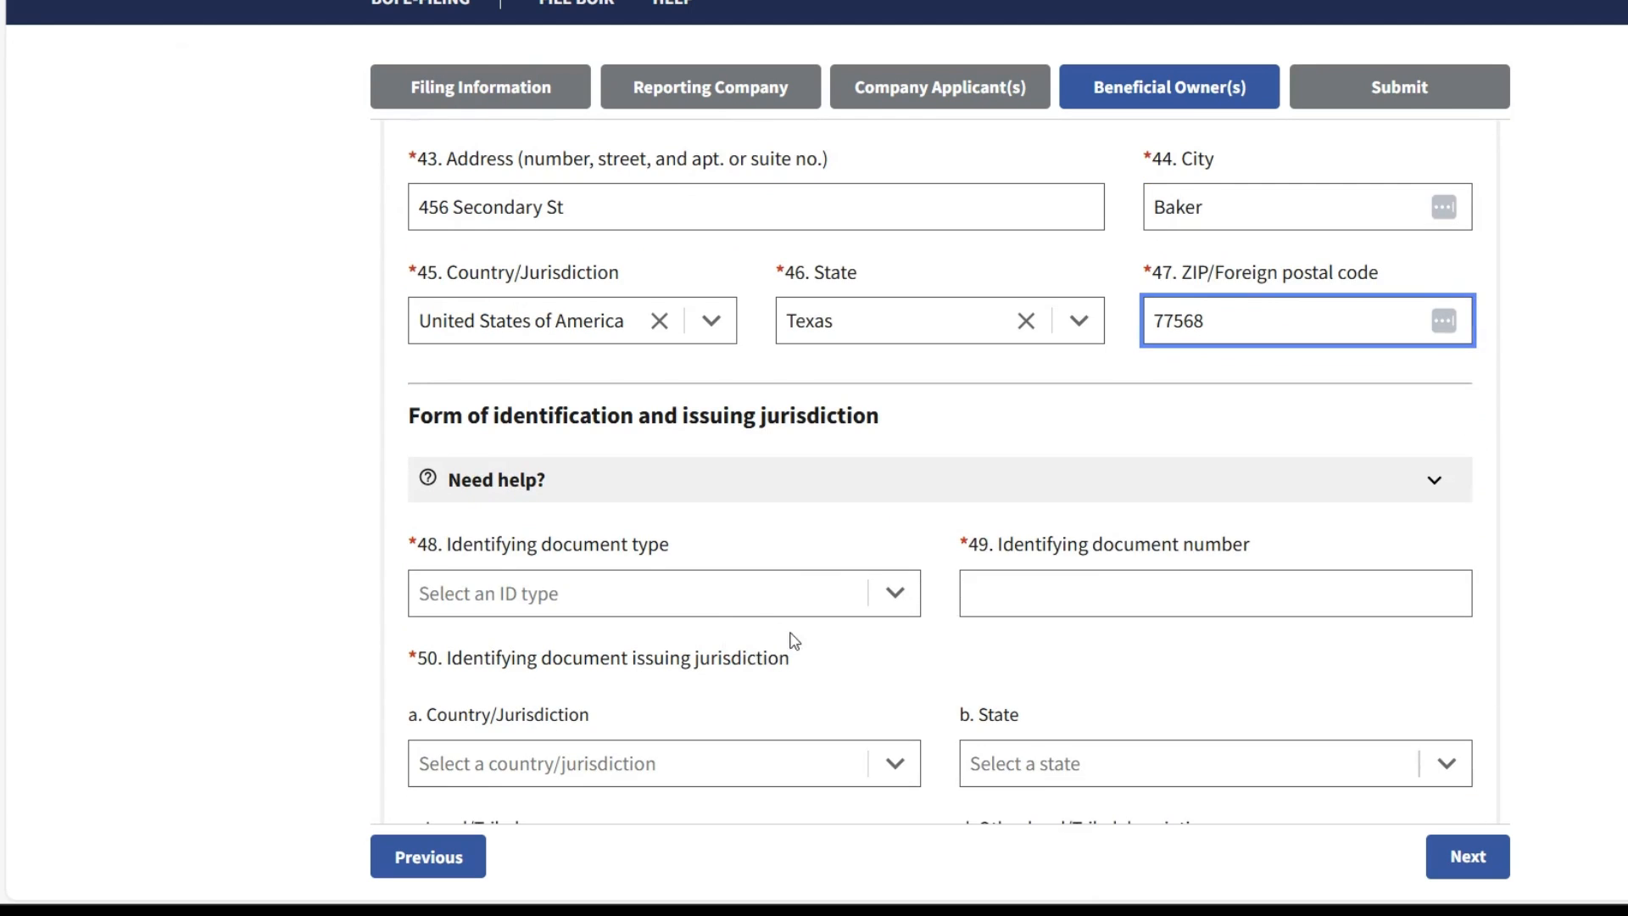
click(893, 602)
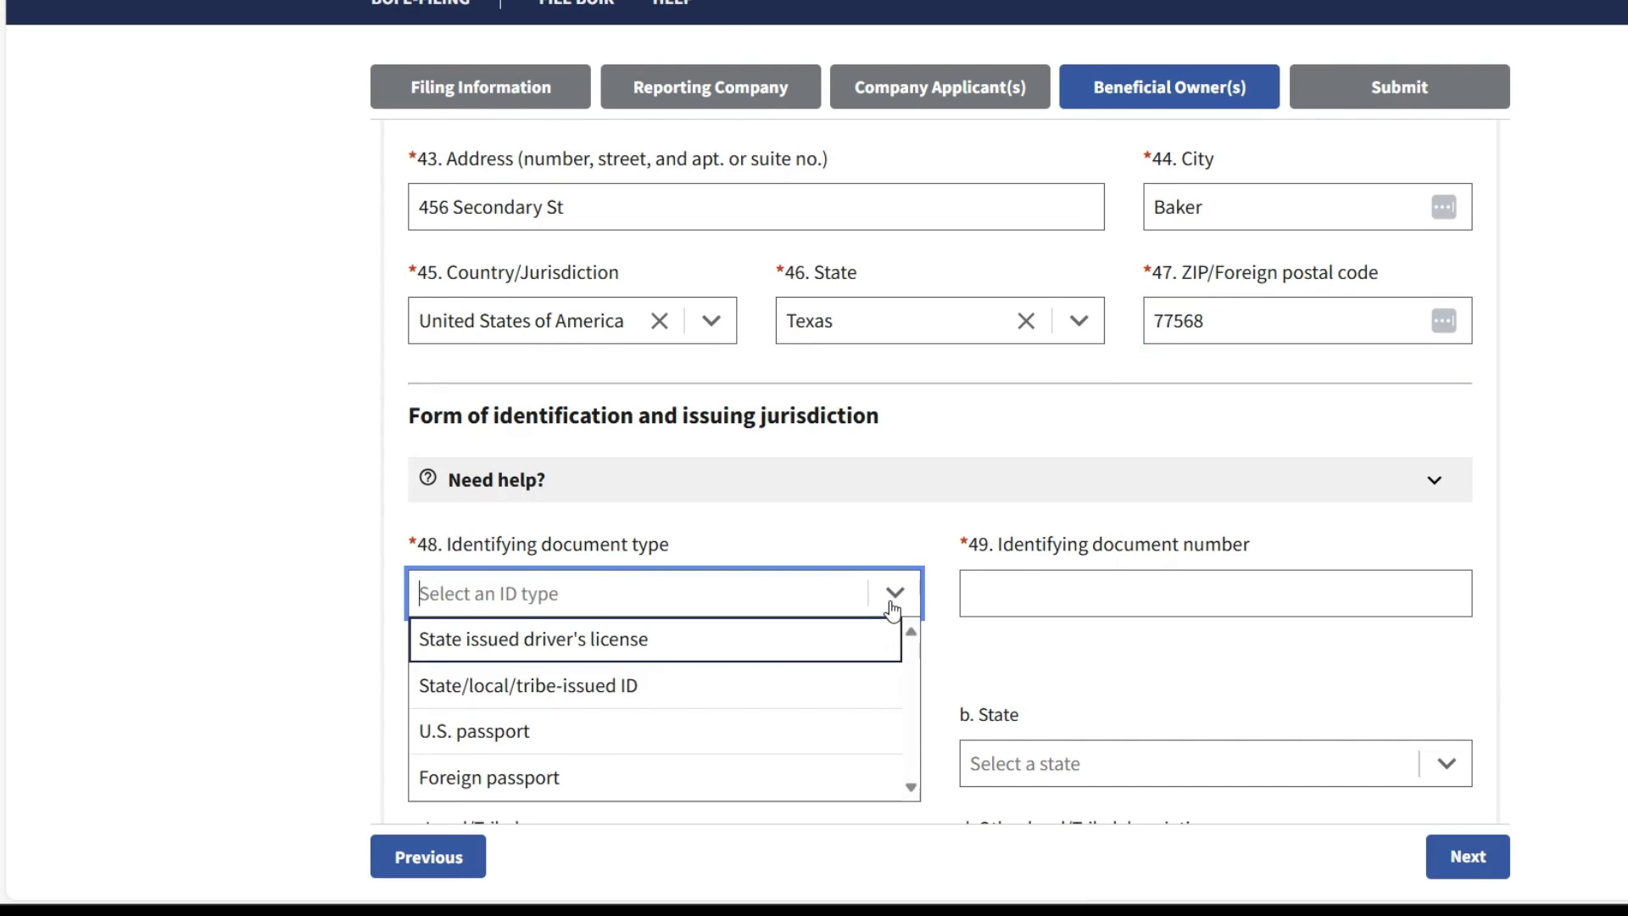
click(574, 647)
click(1166, 594)
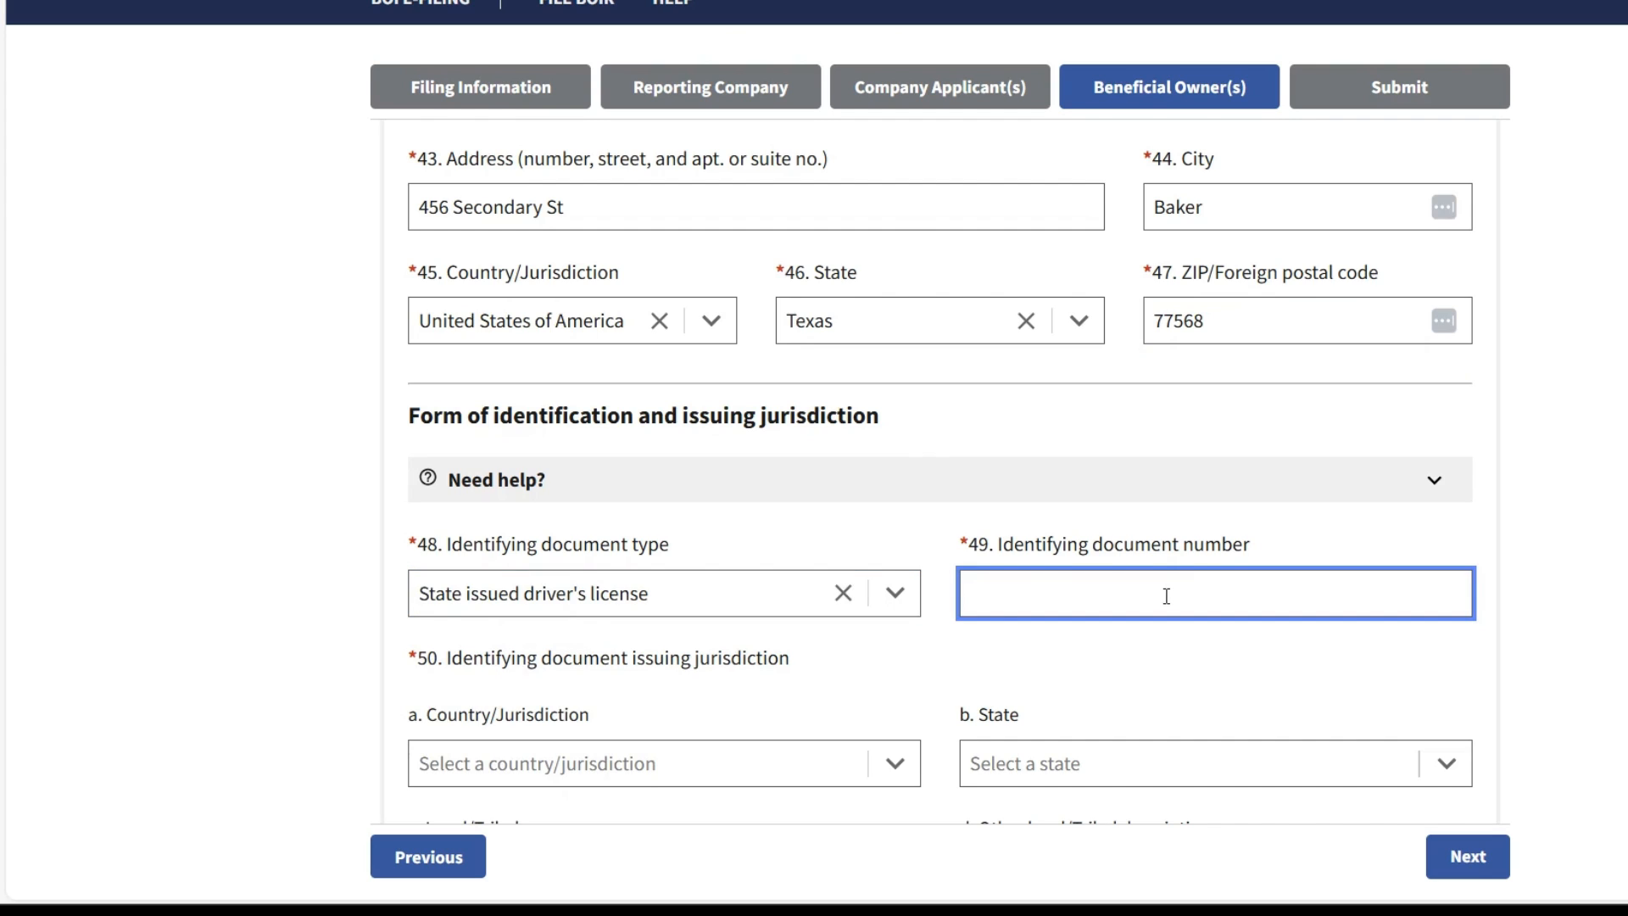
text(123456789)
Set the ID's issuing country to United States of America and issuing state to Texas
scroll(963, 733, down, 1)
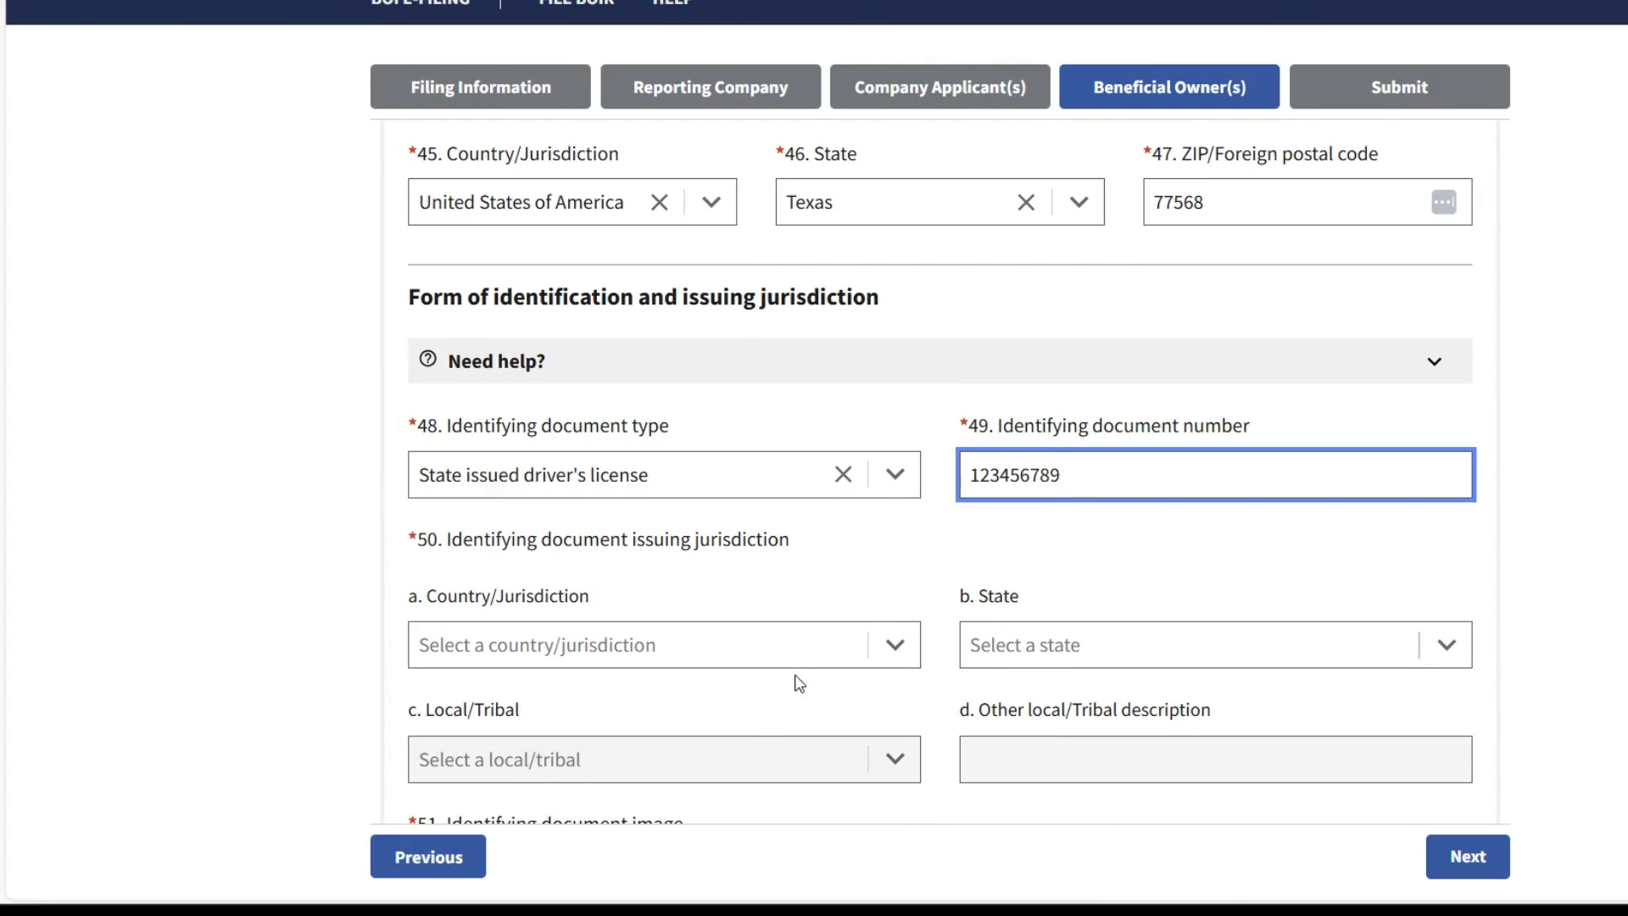
click(888, 646)
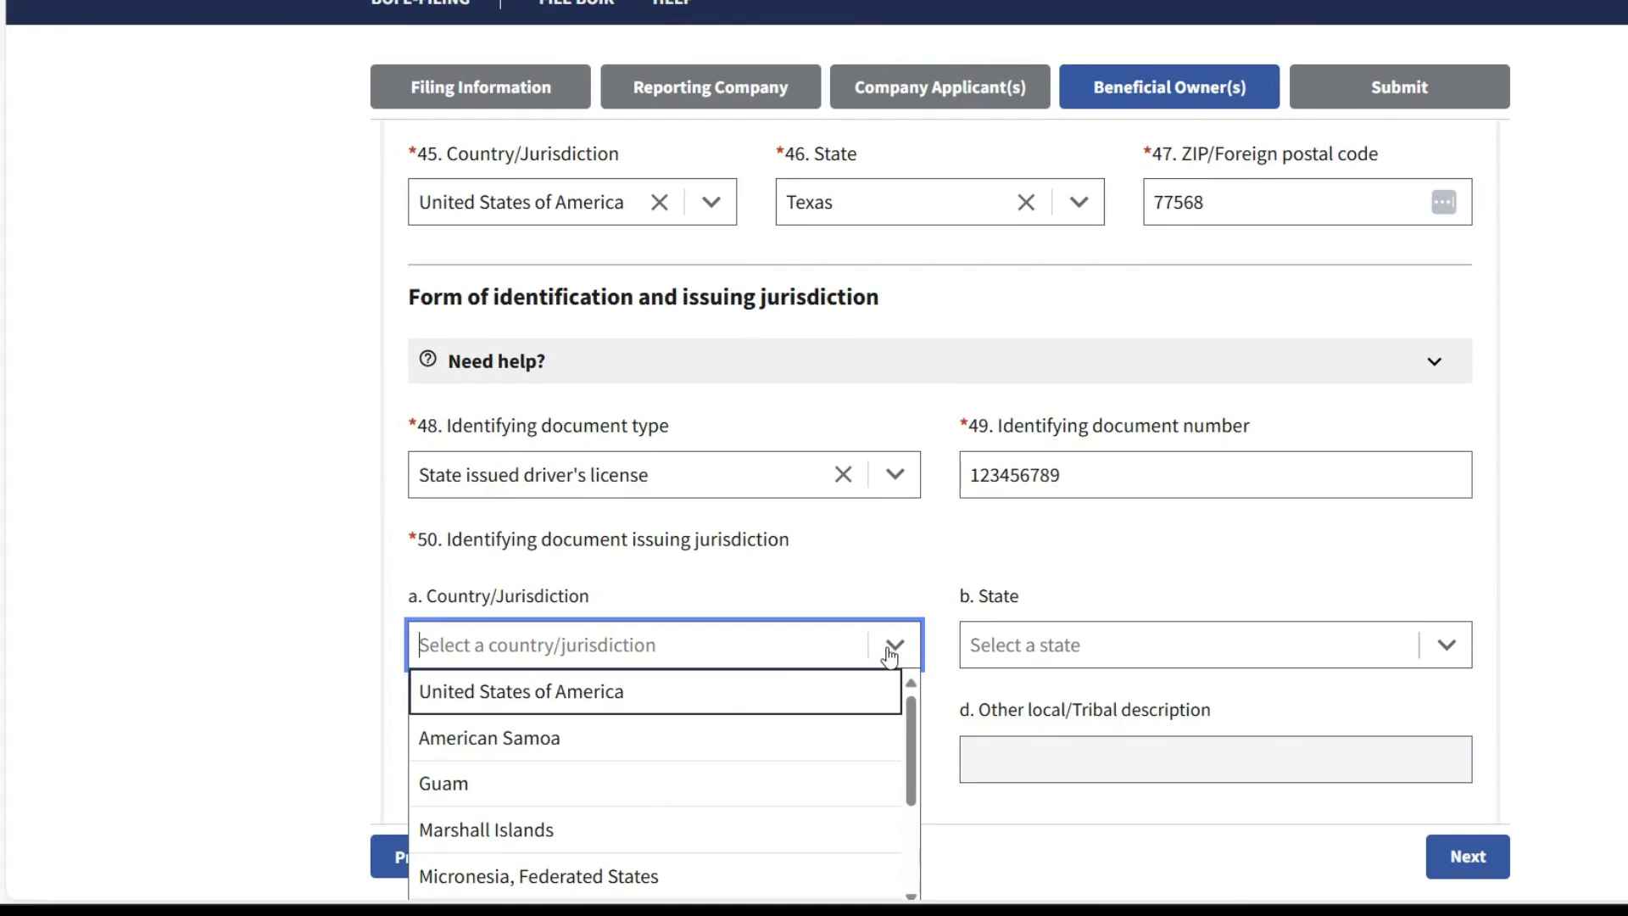
click(701, 704)
click(1142, 653)
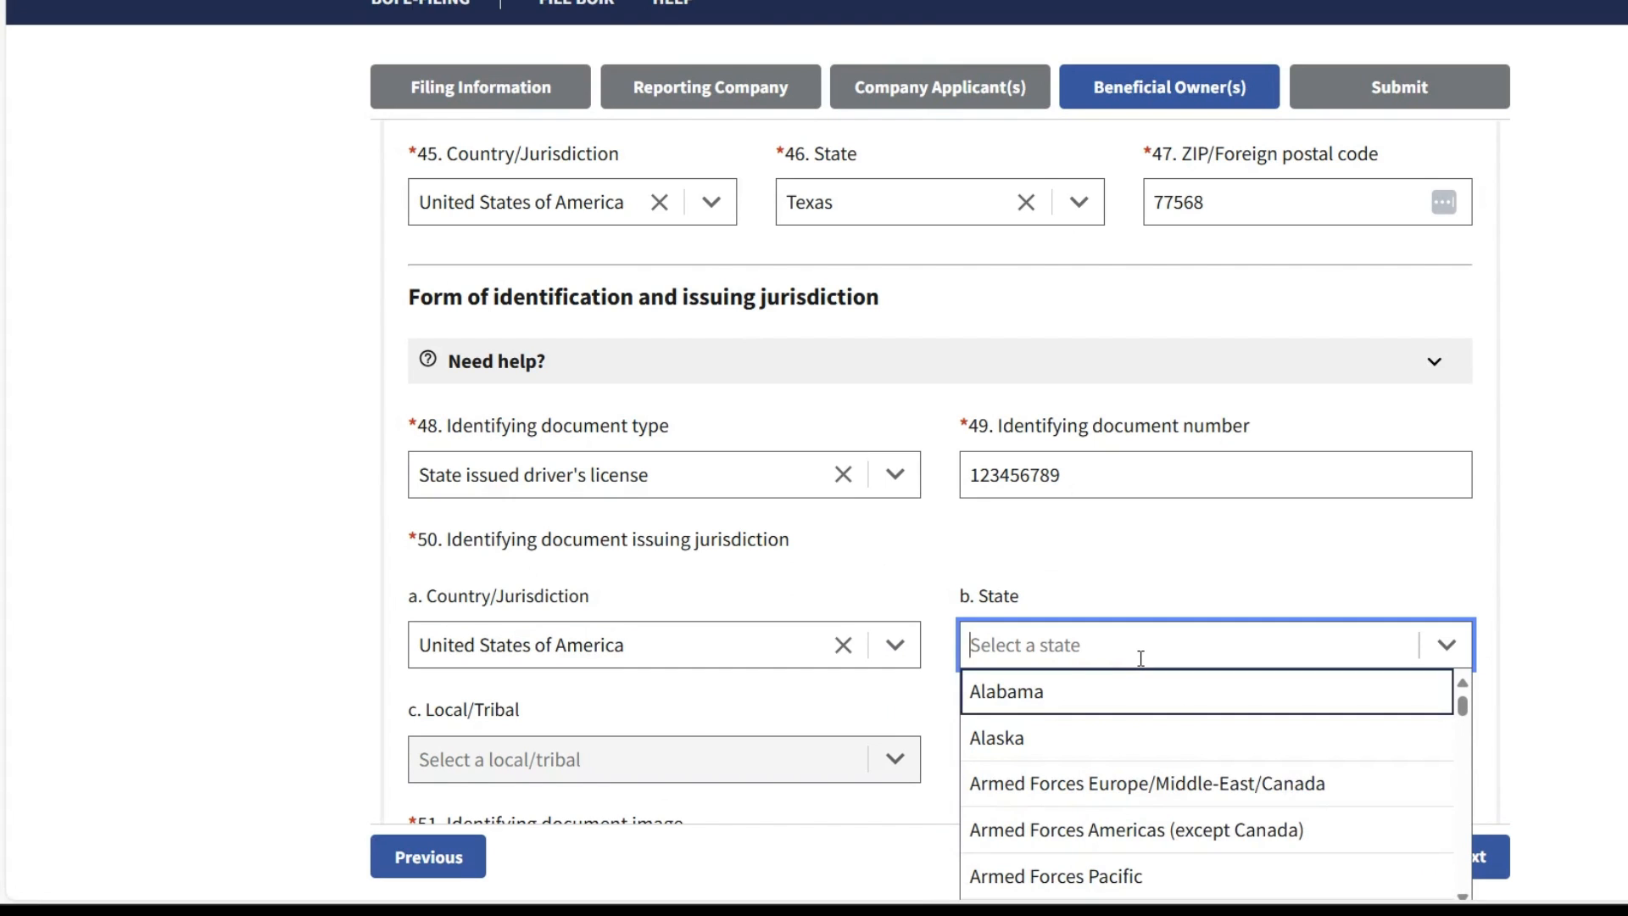
text(tex)
click(1081, 690)
Attach License number.jpg as the ID image and proceed to the Submit step
scroll(754, 655, down, 1)
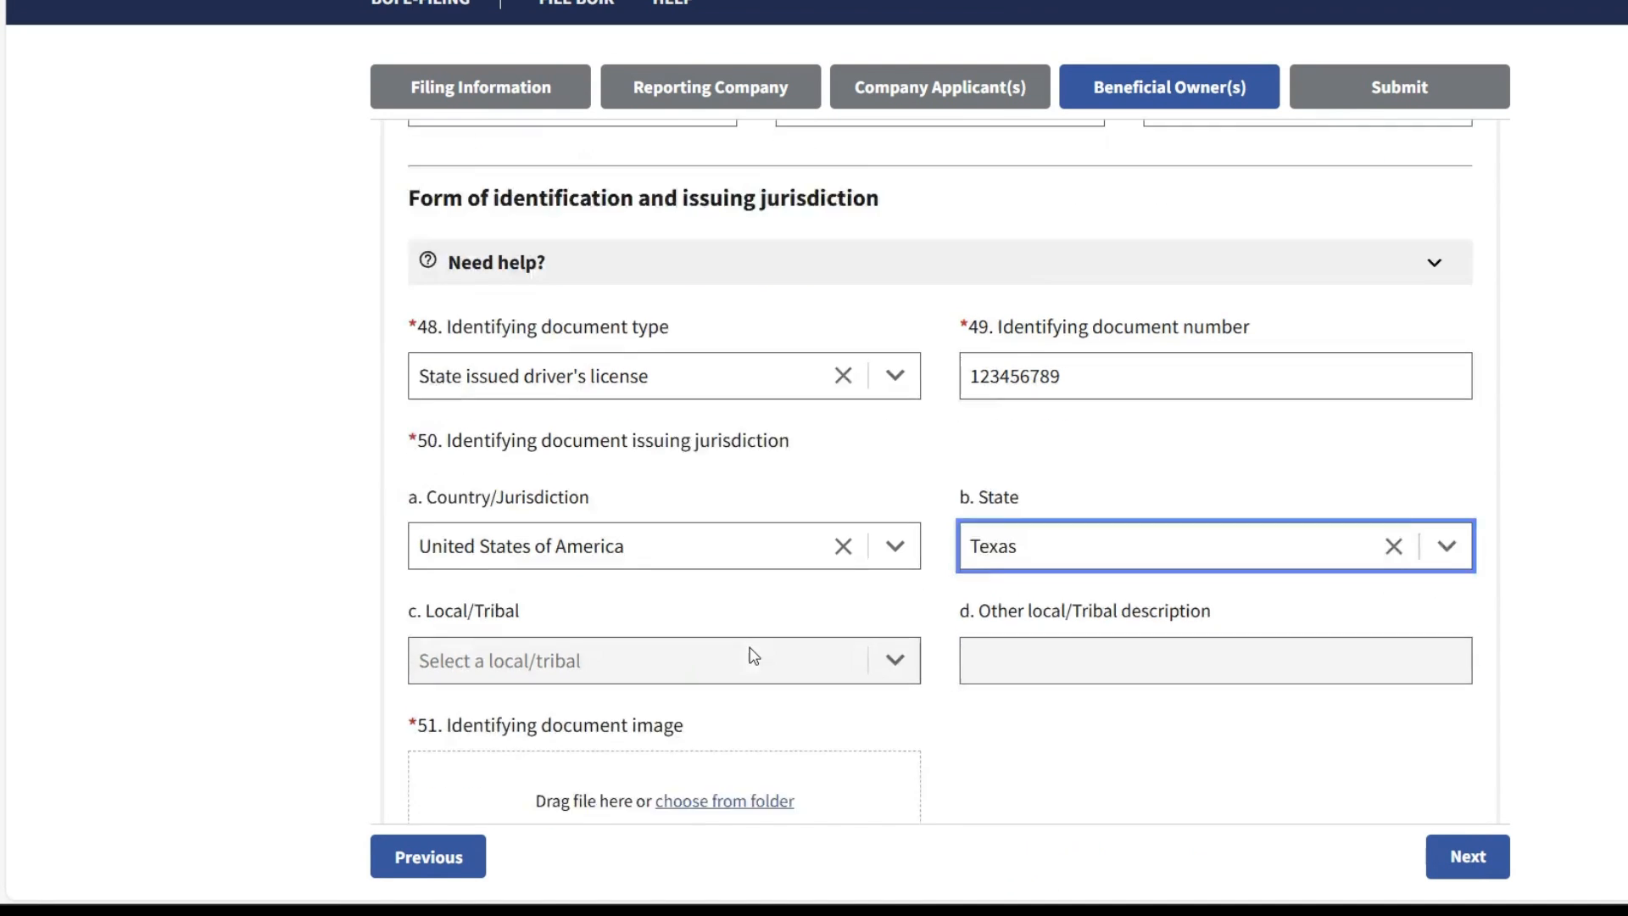
scroll(754, 656, down, 2)
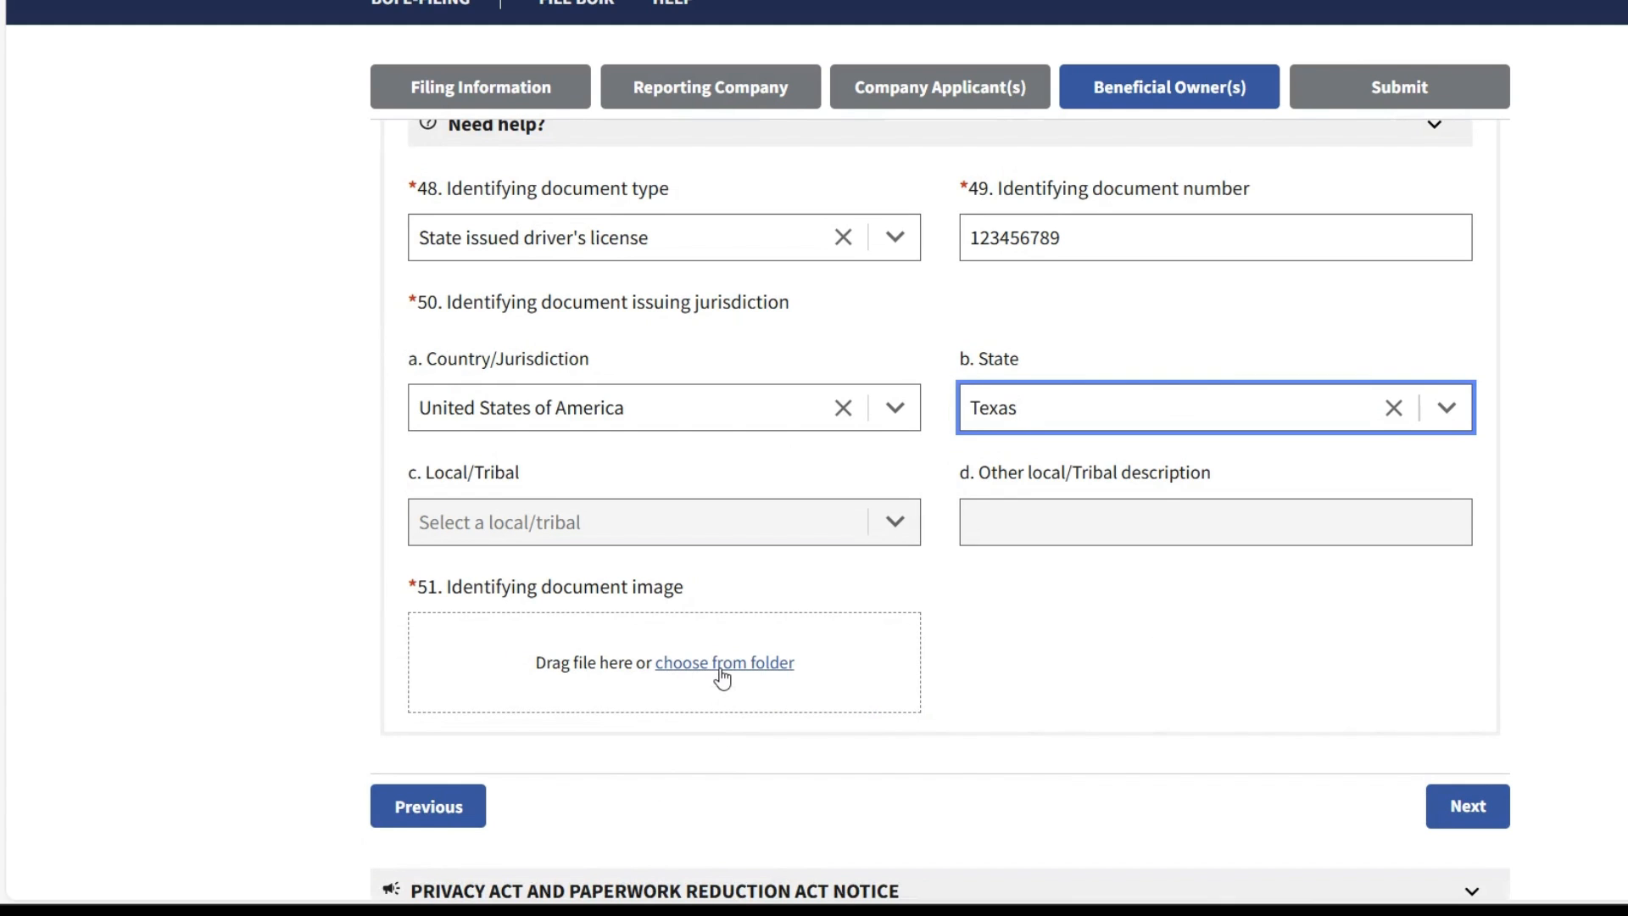
click(722, 663)
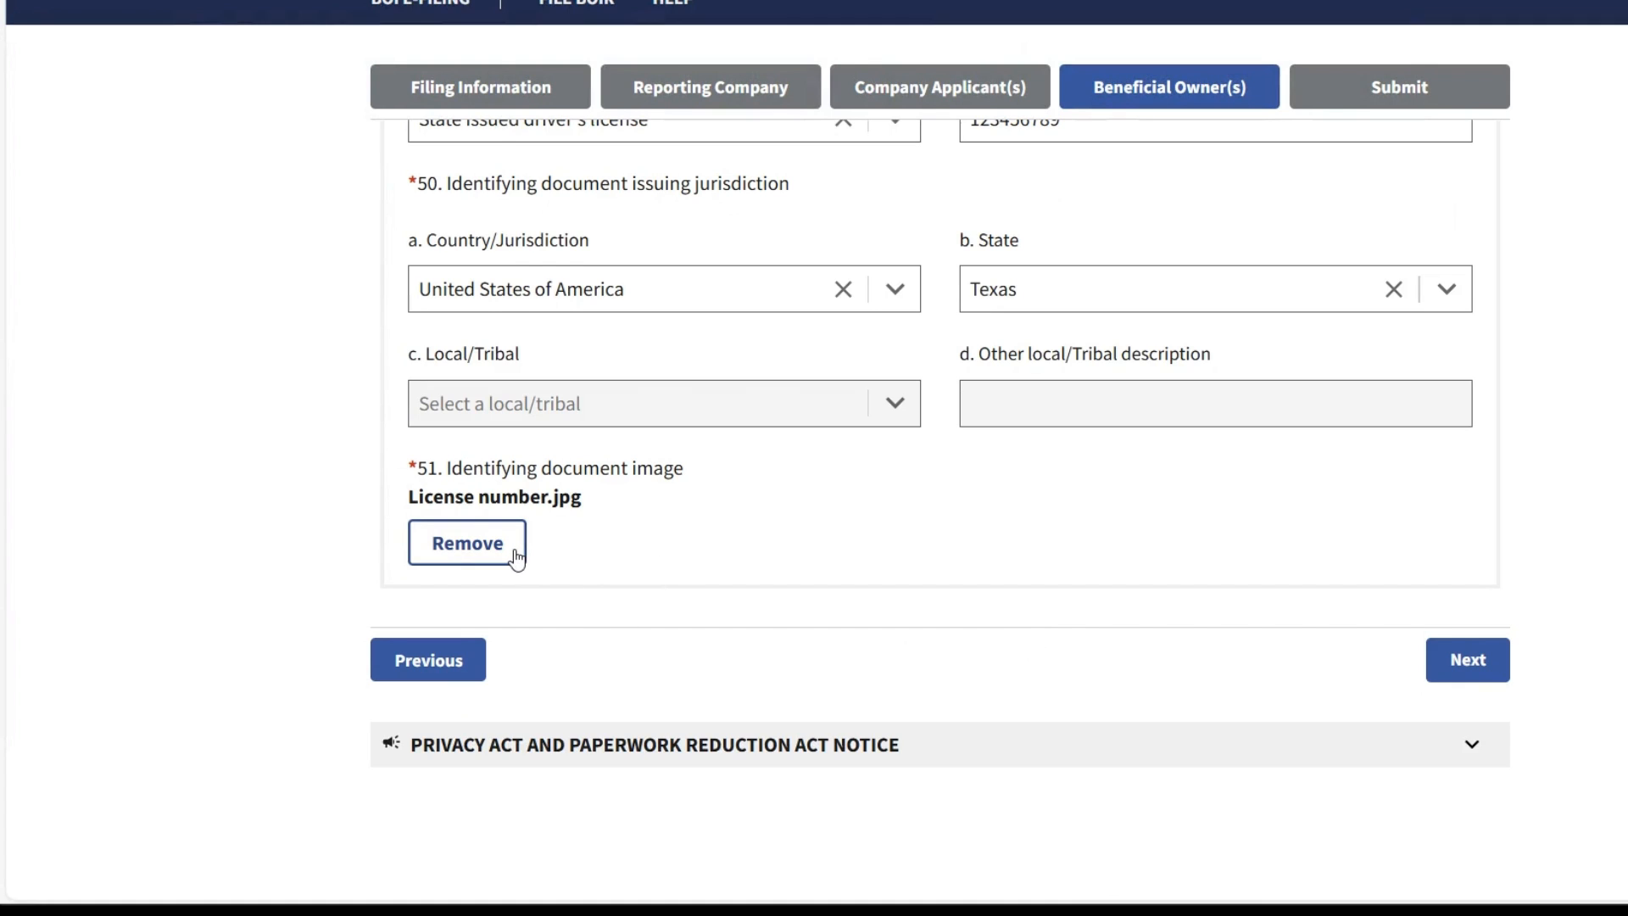
scroll(1340, 682, up, 4)
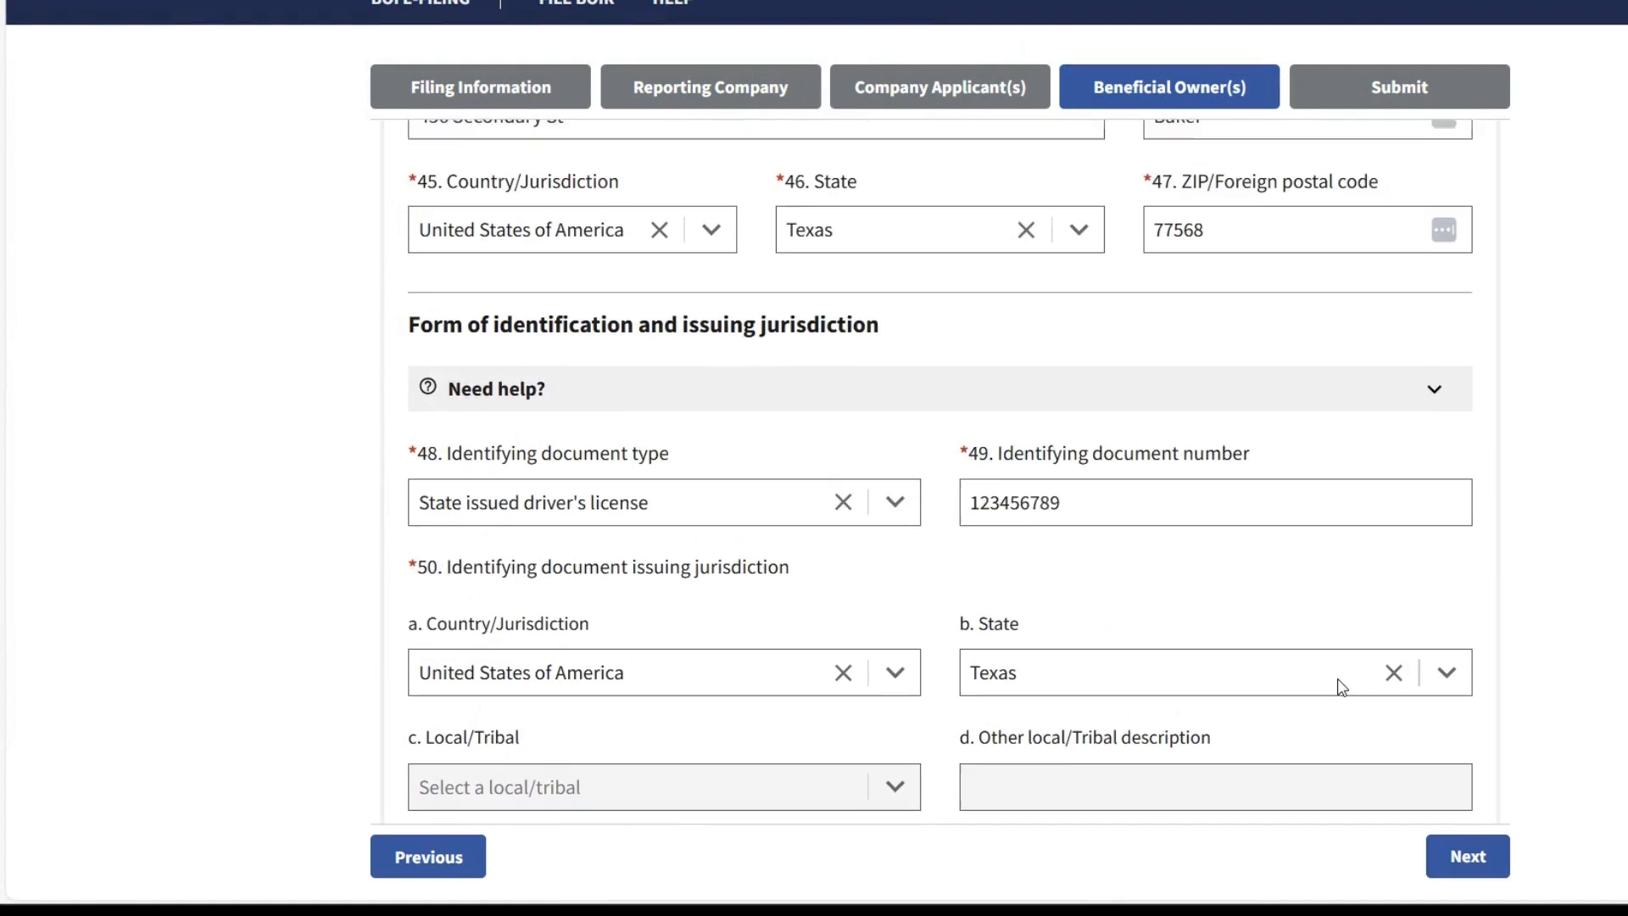
scroll(1340, 686, up, 15)
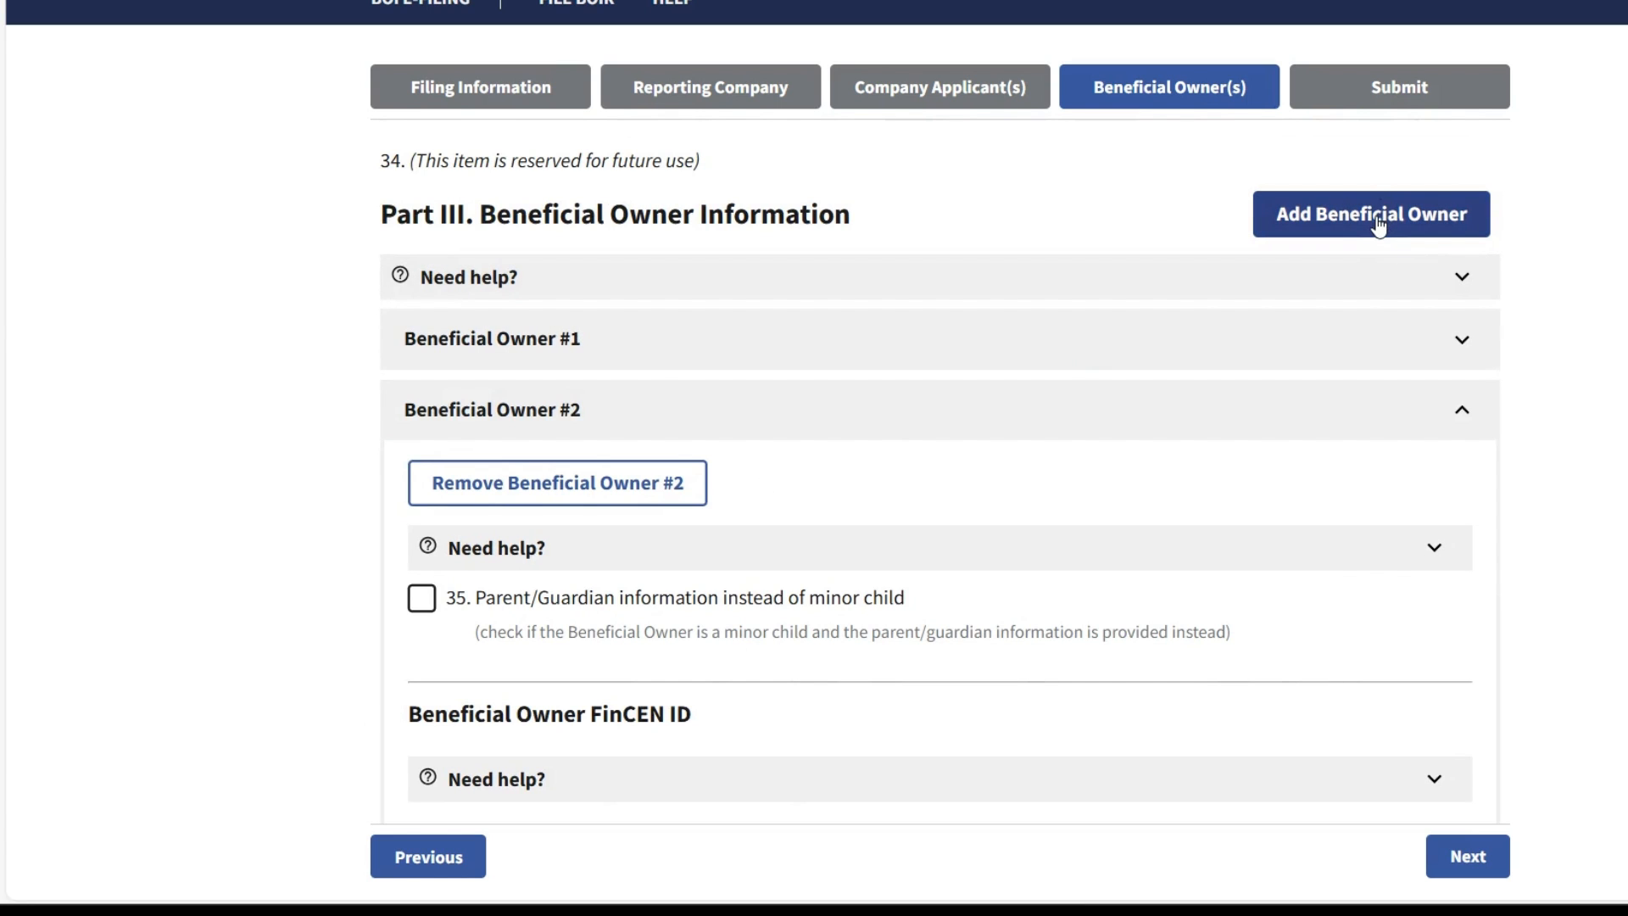
scroll(1135, 570, down, 3)
scroll(1134, 570, down, 13)
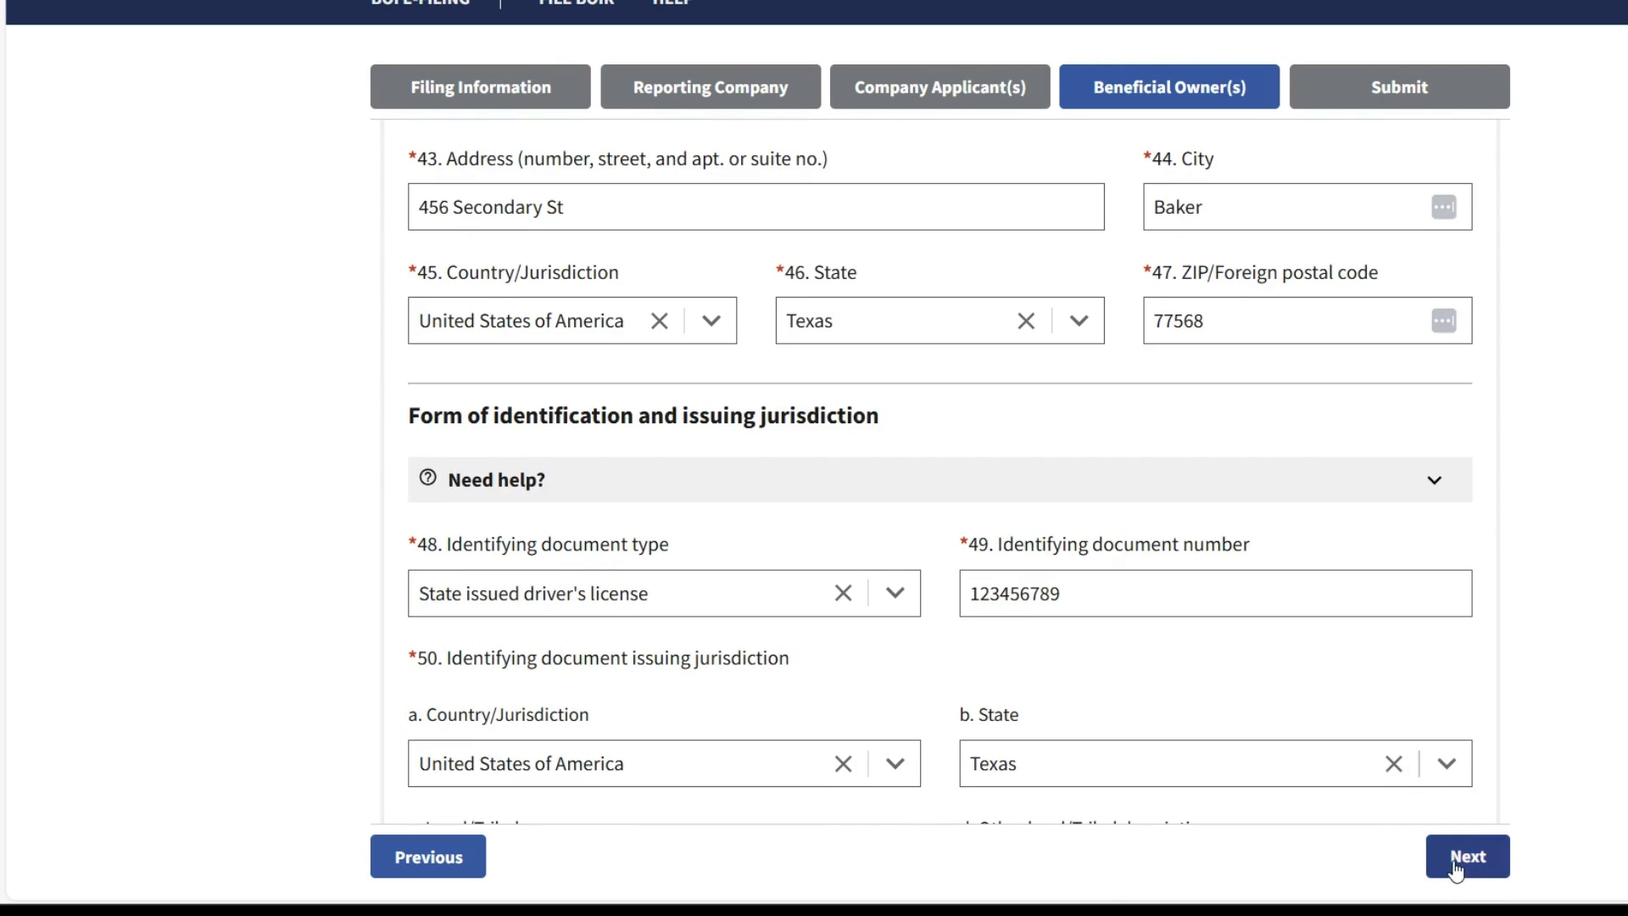
click(1463, 860)
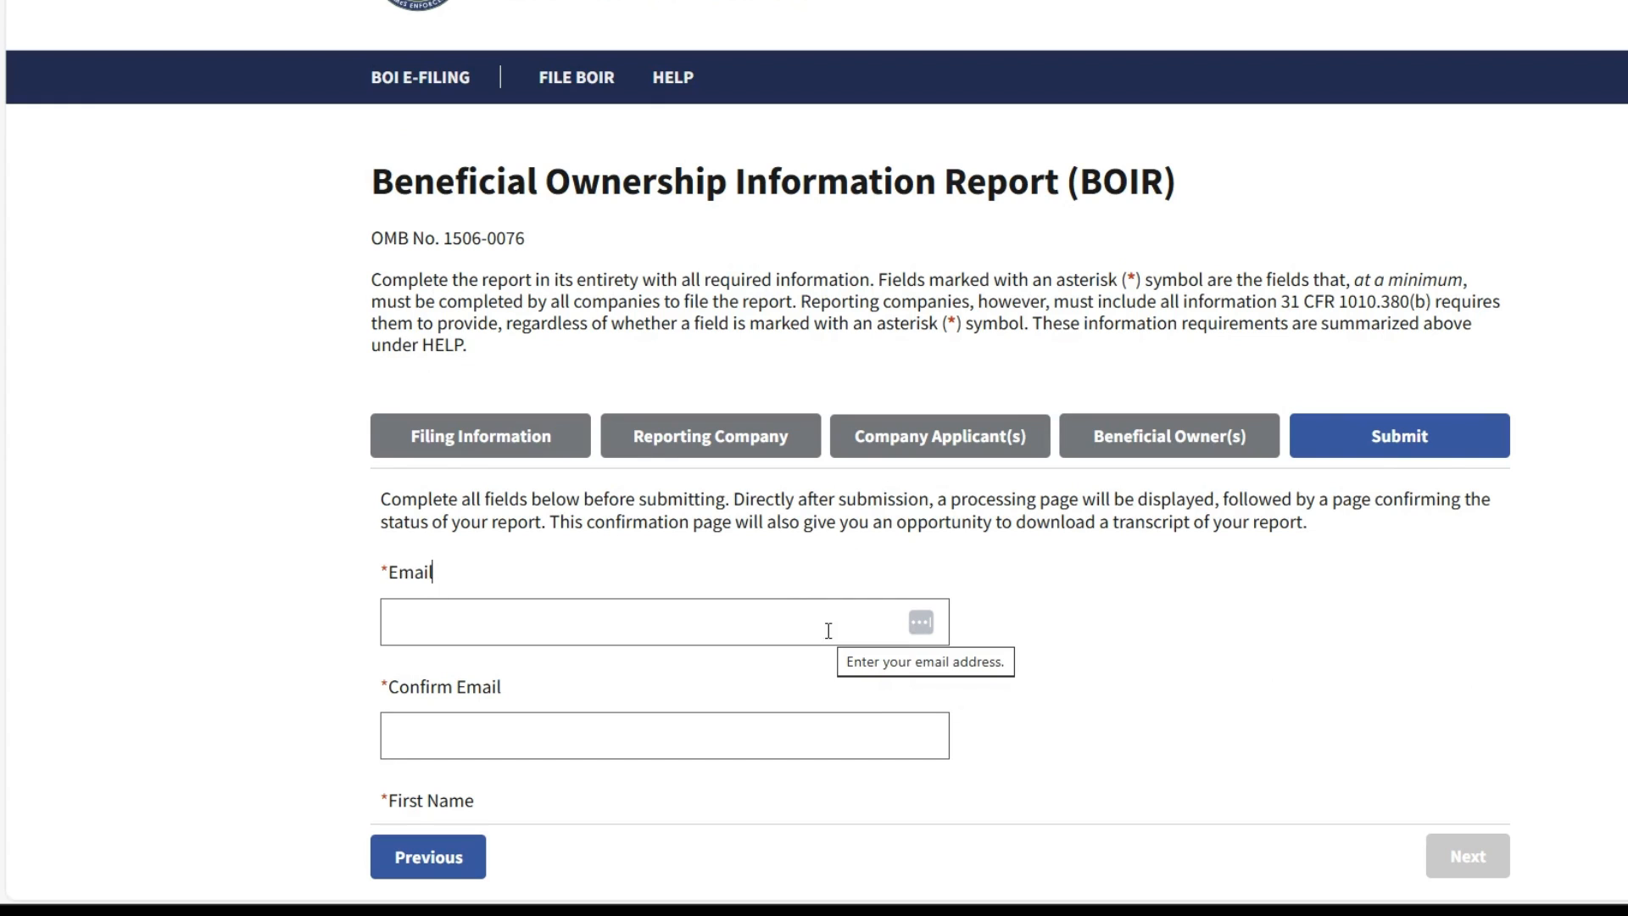
Scroll through the Submit page's email, name, certification and hCaptcha fields, leaving them unfilled
scroll(1250, 637, down, 2)
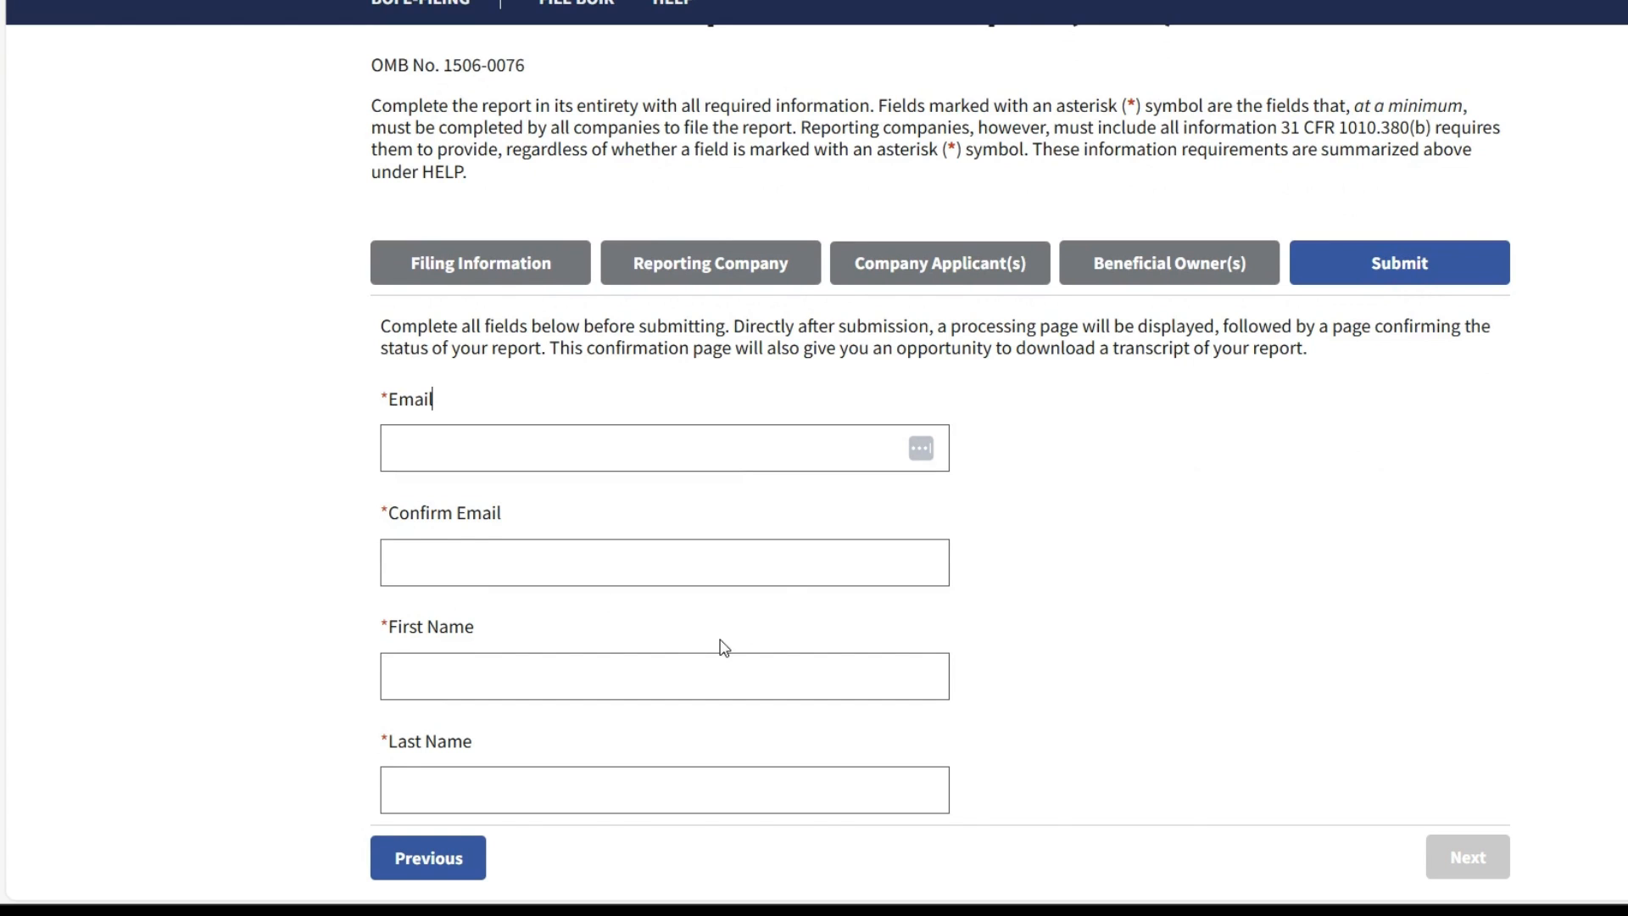
scroll(720, 642, down, 1)
scroll(704, 560, down, 2)
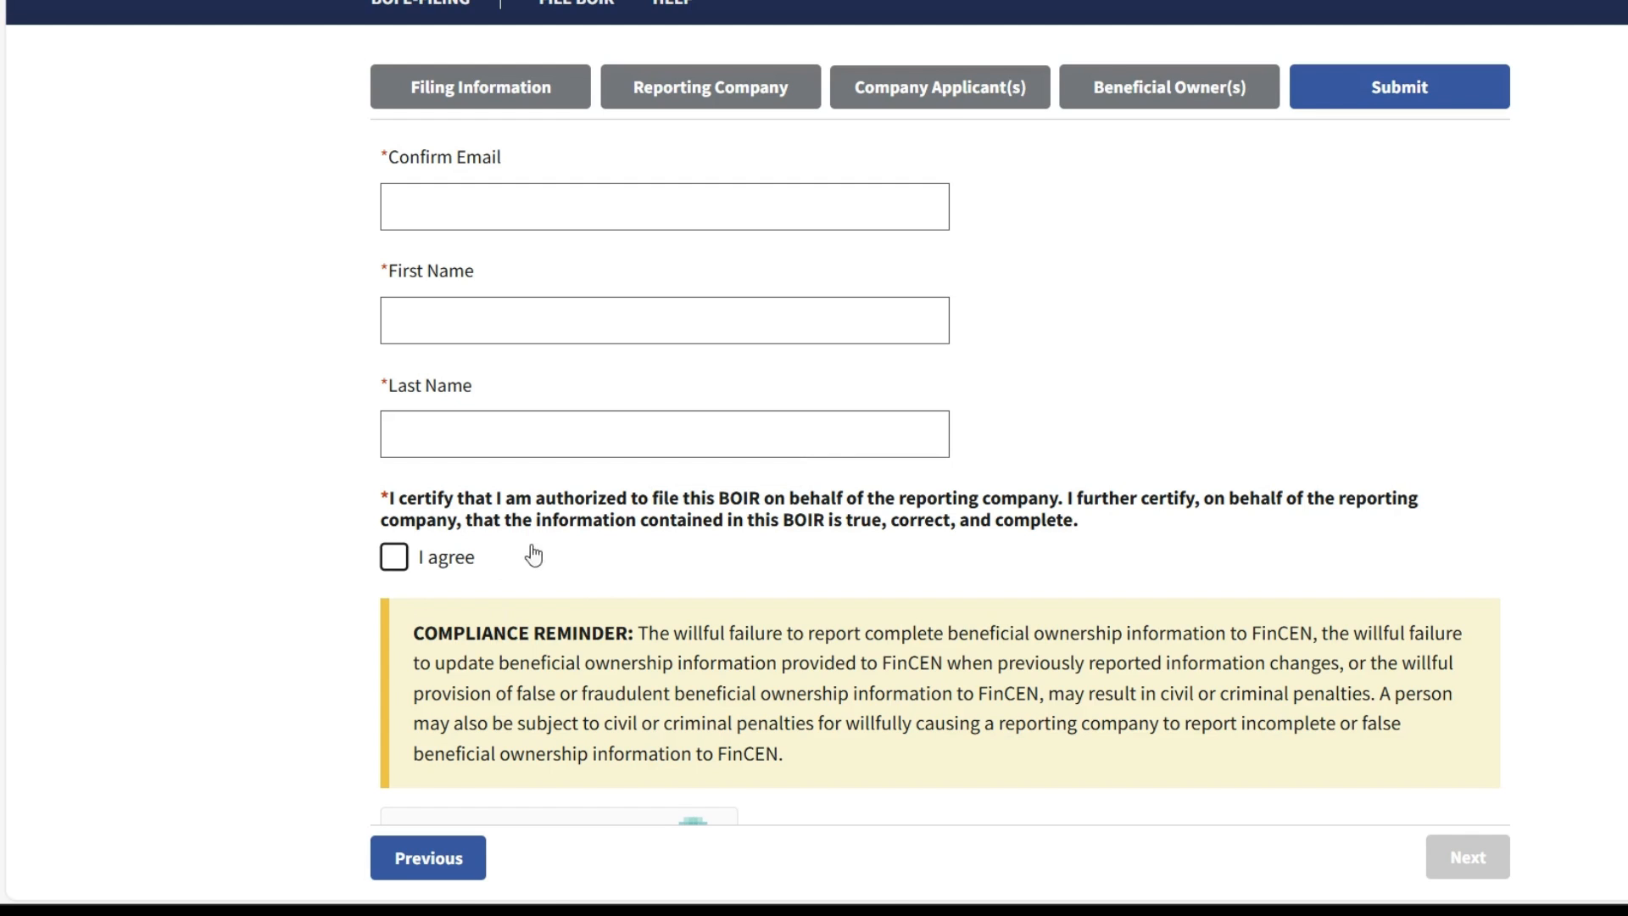
scroll(594, 560, down, 2)
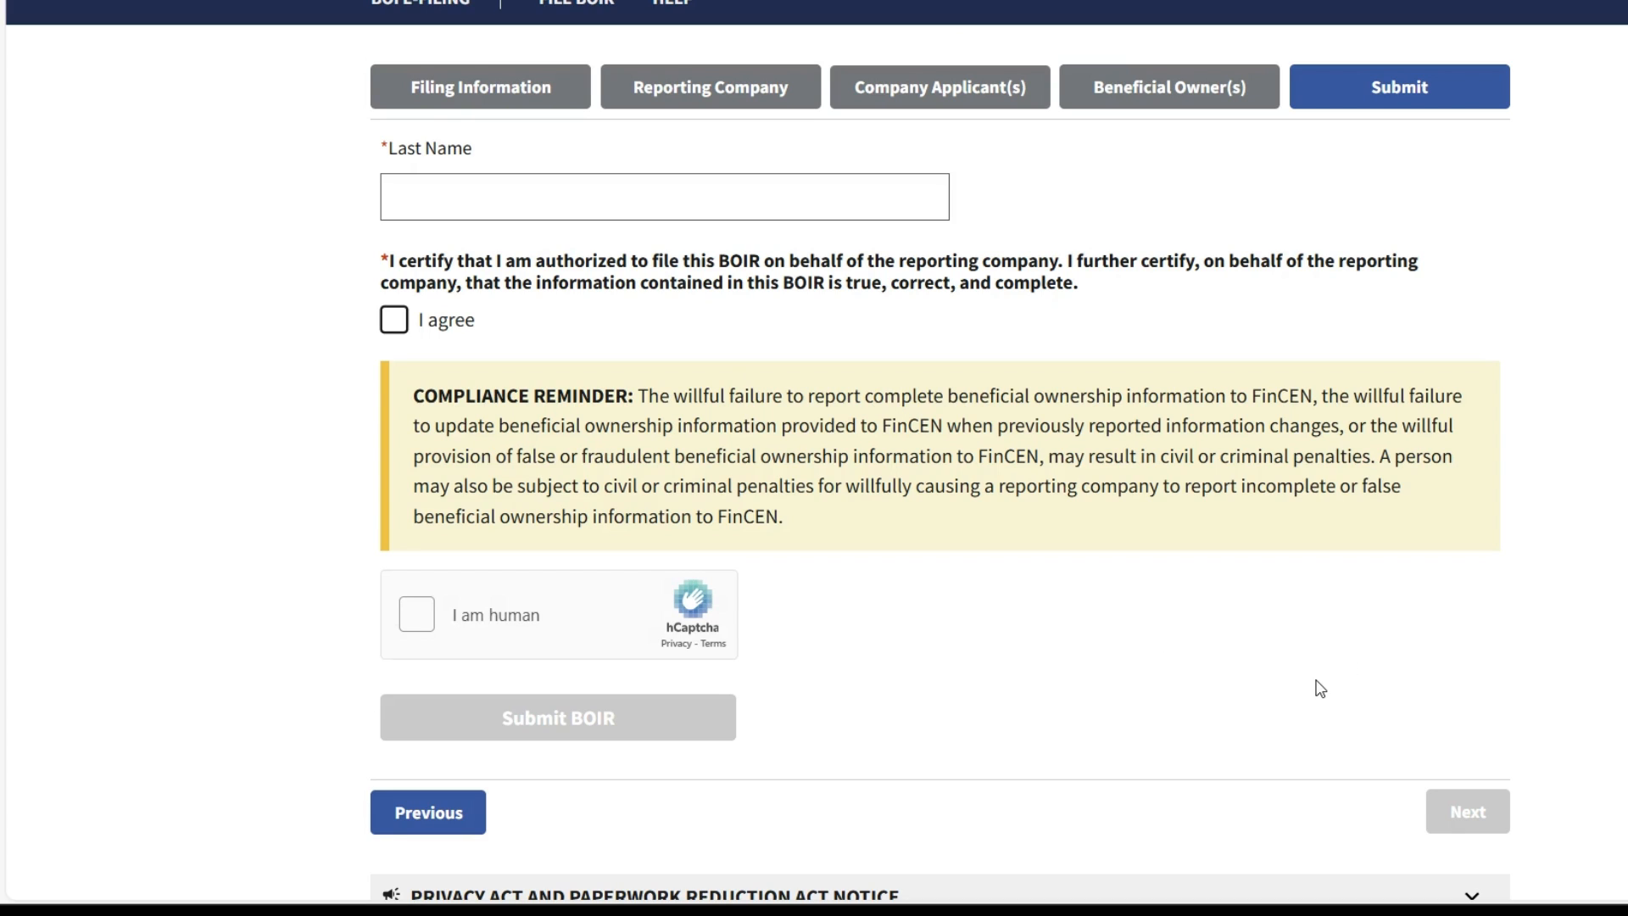
scroll(1319, 686, down, 1)
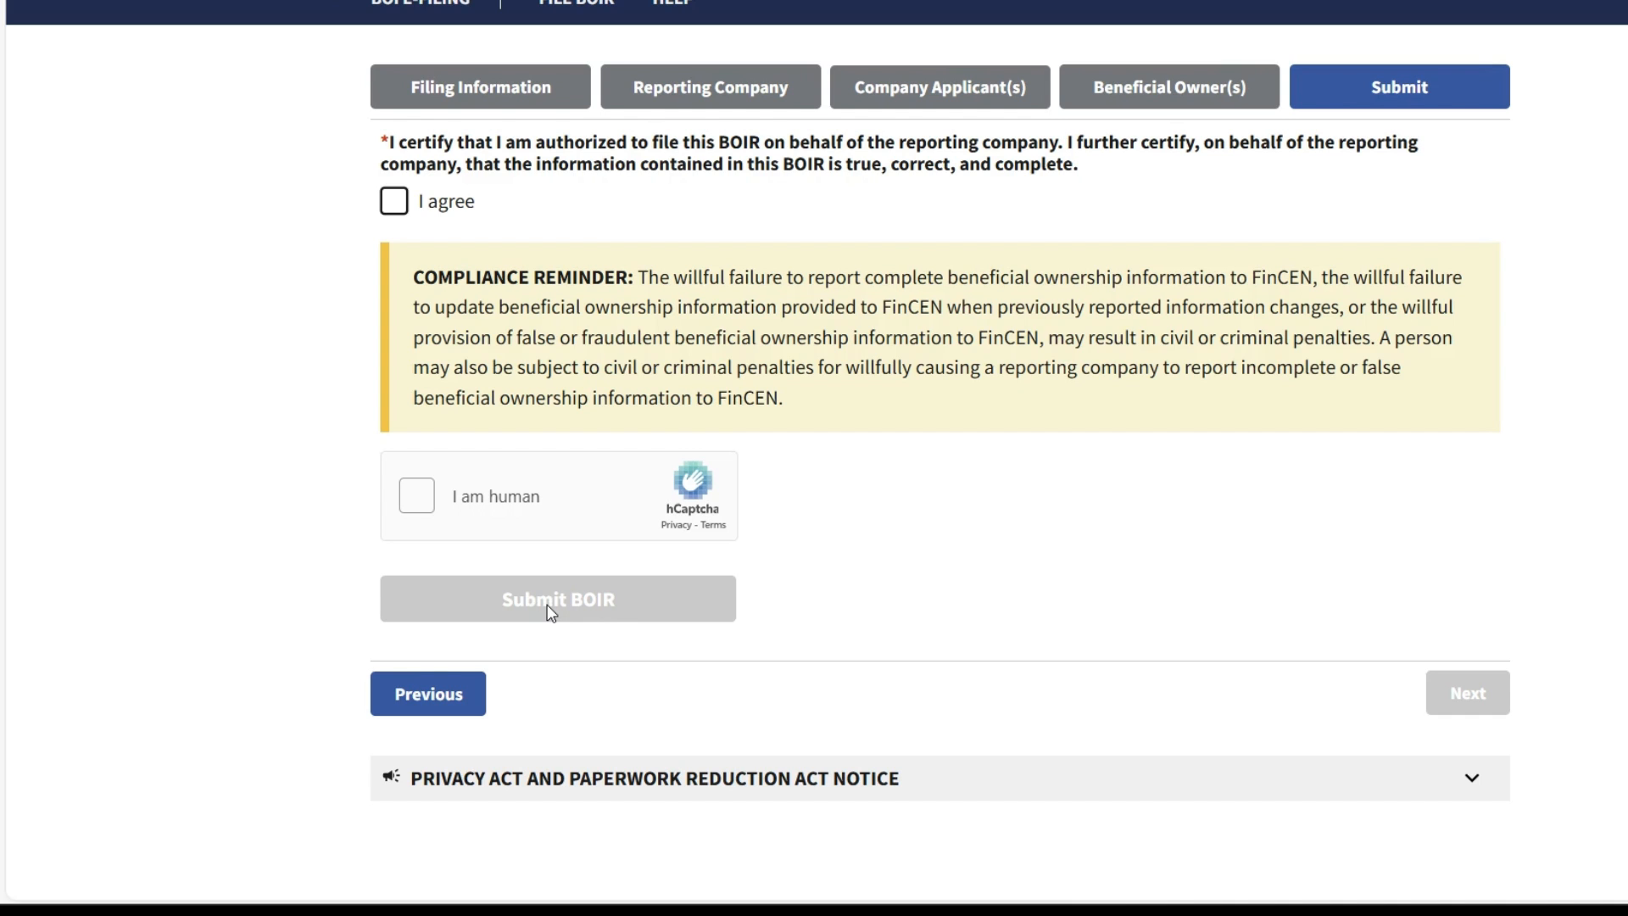
scroll(562, 612, up, 8)
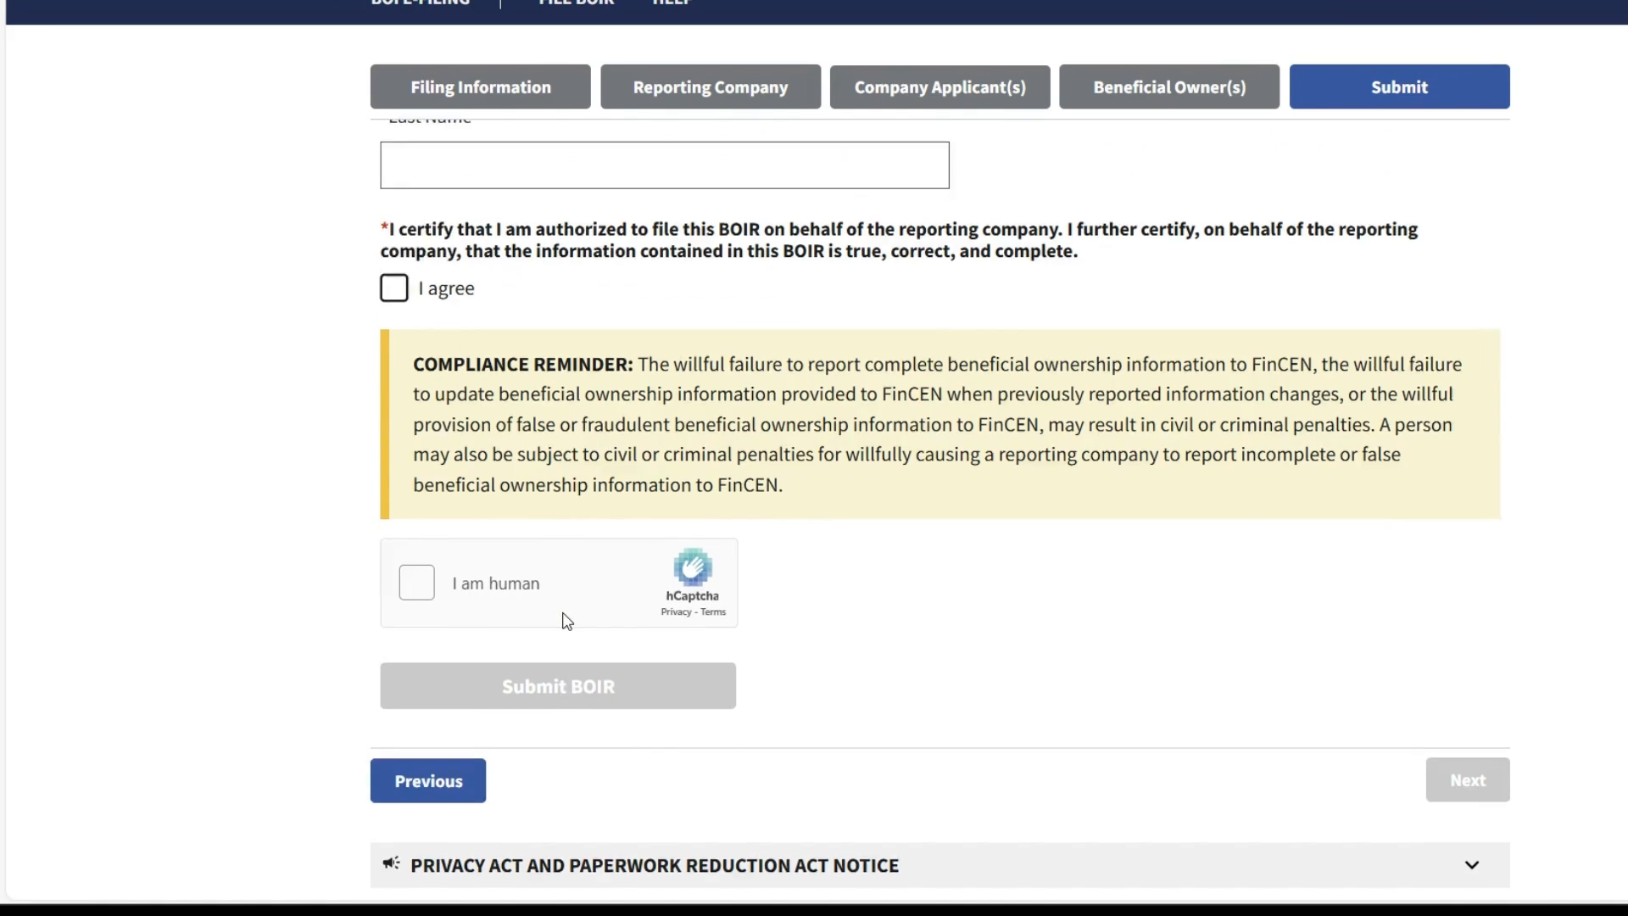
scroll(627, 611, down, 4)
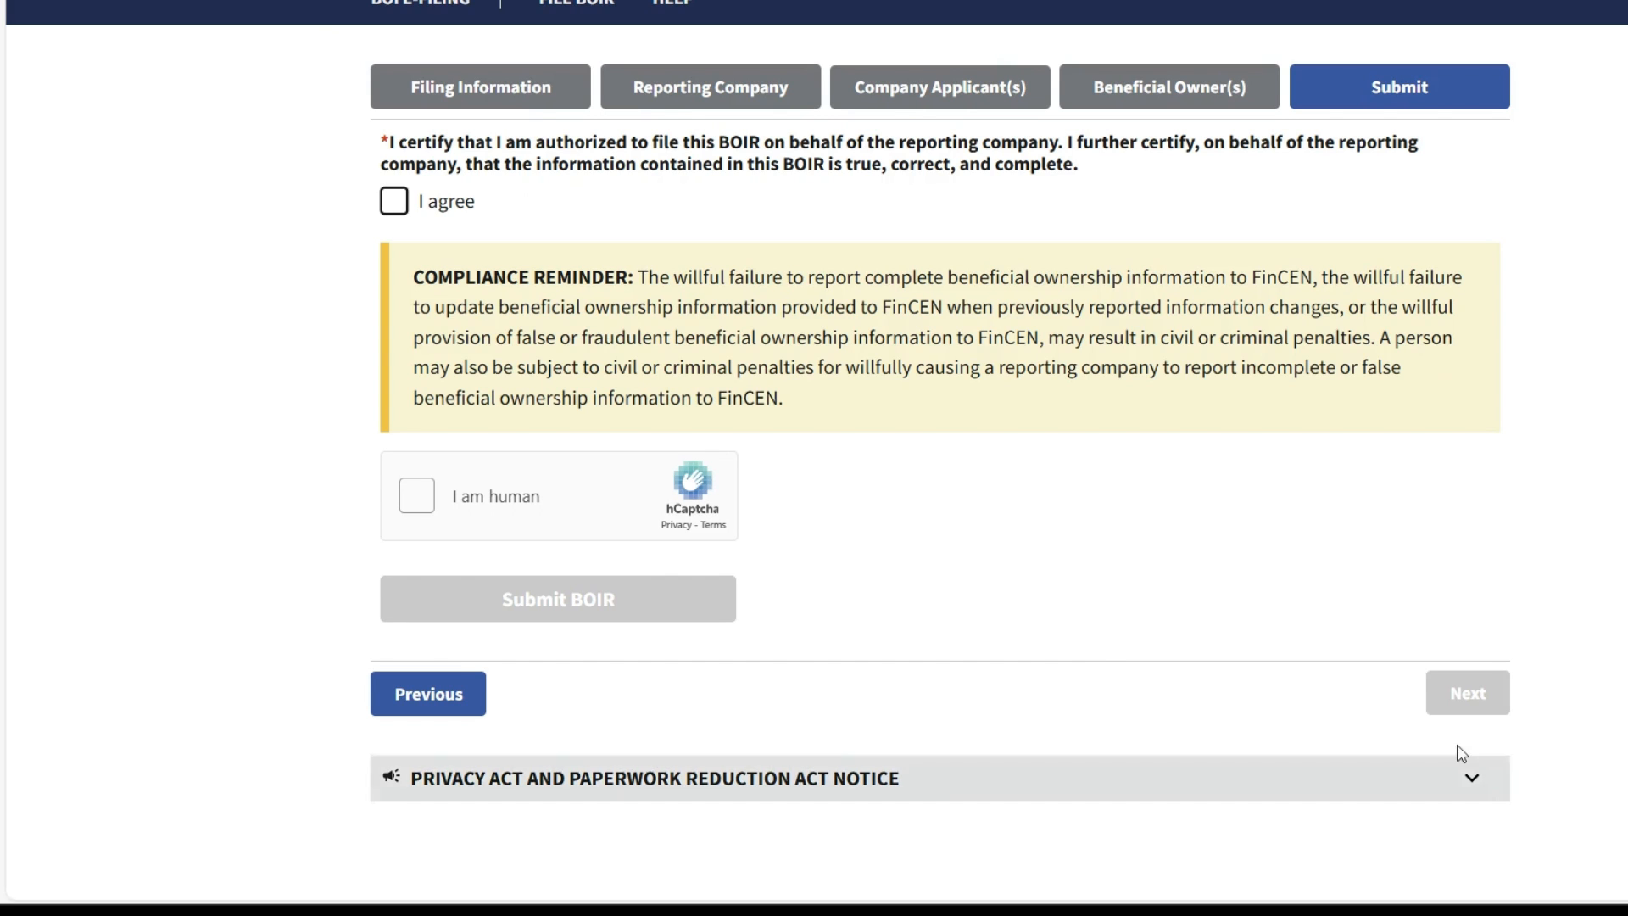
scroll(1435, 717, up, 5)
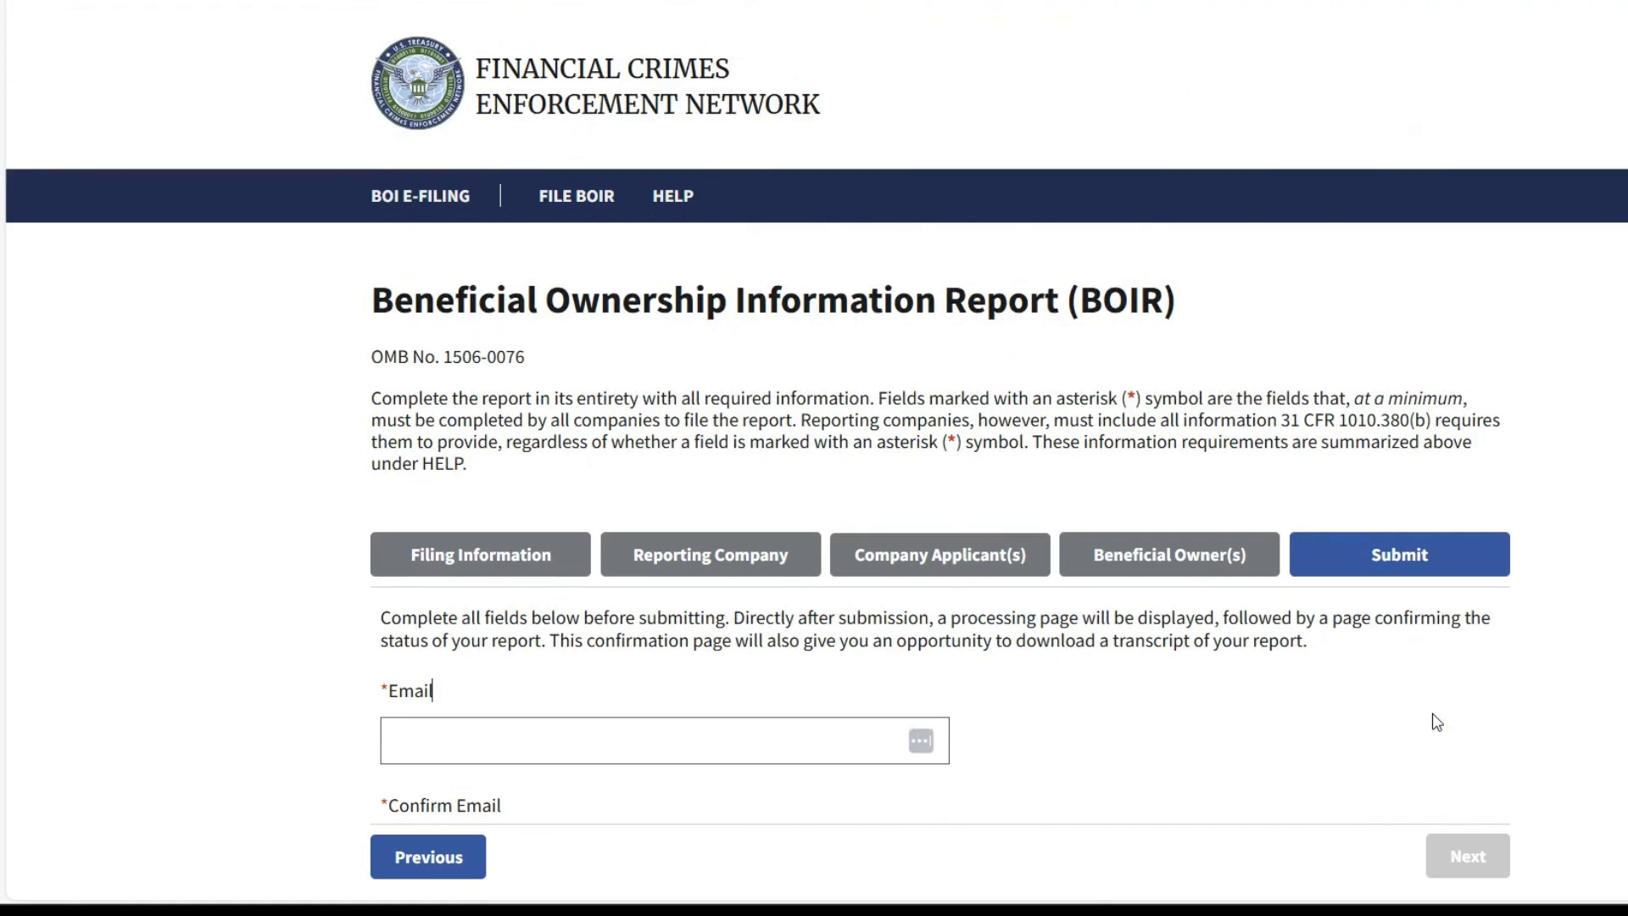